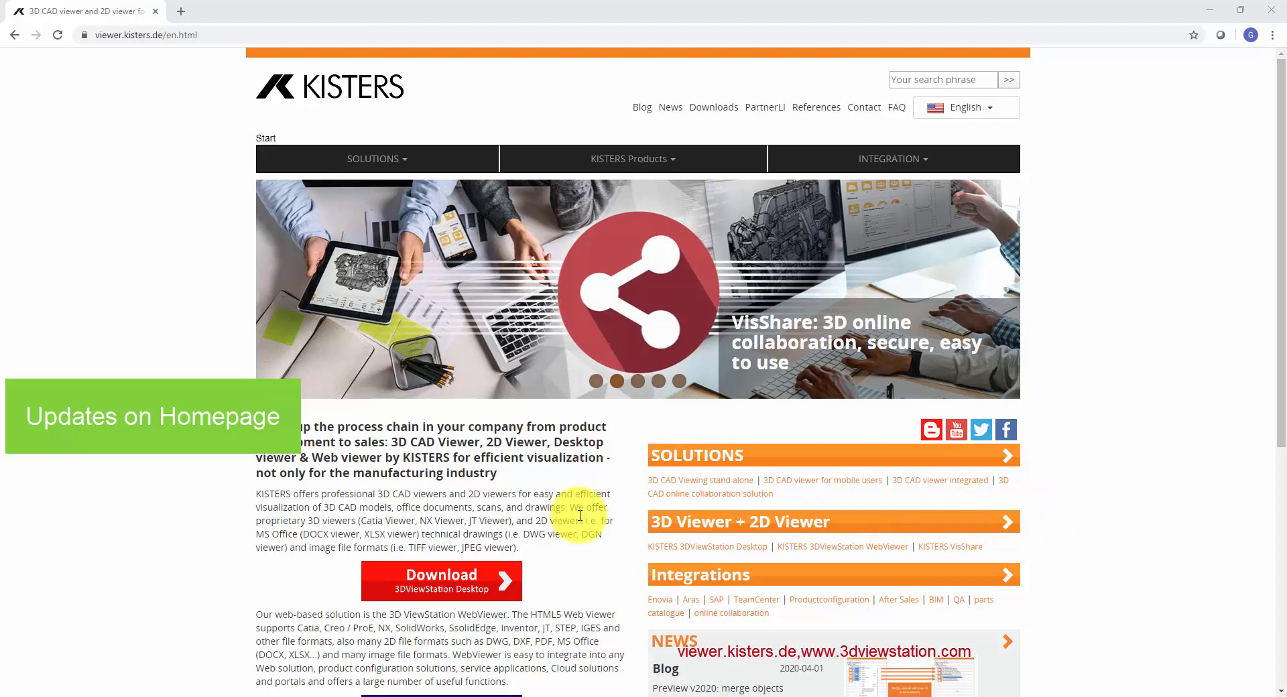
Step: Look through the product descriptions, download and online trial offers on the KISTERS homepage
scroll(530, 512, down, 1)
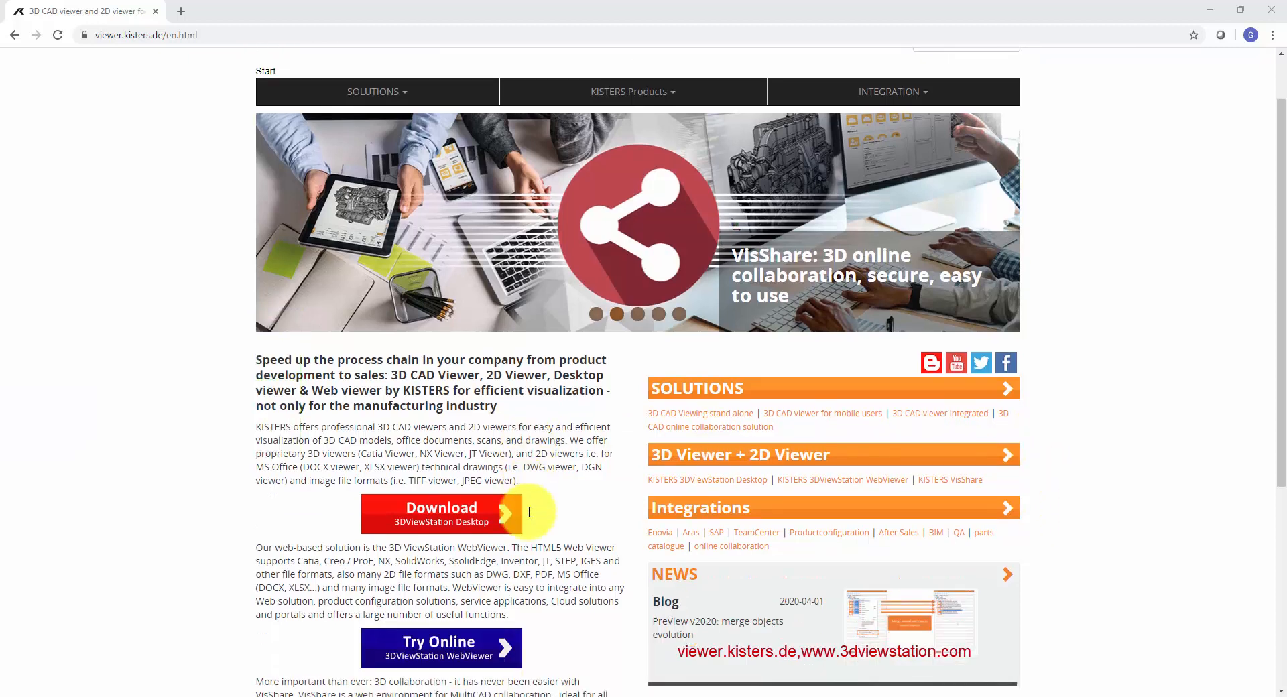
scroll(530, 512, down, 2)
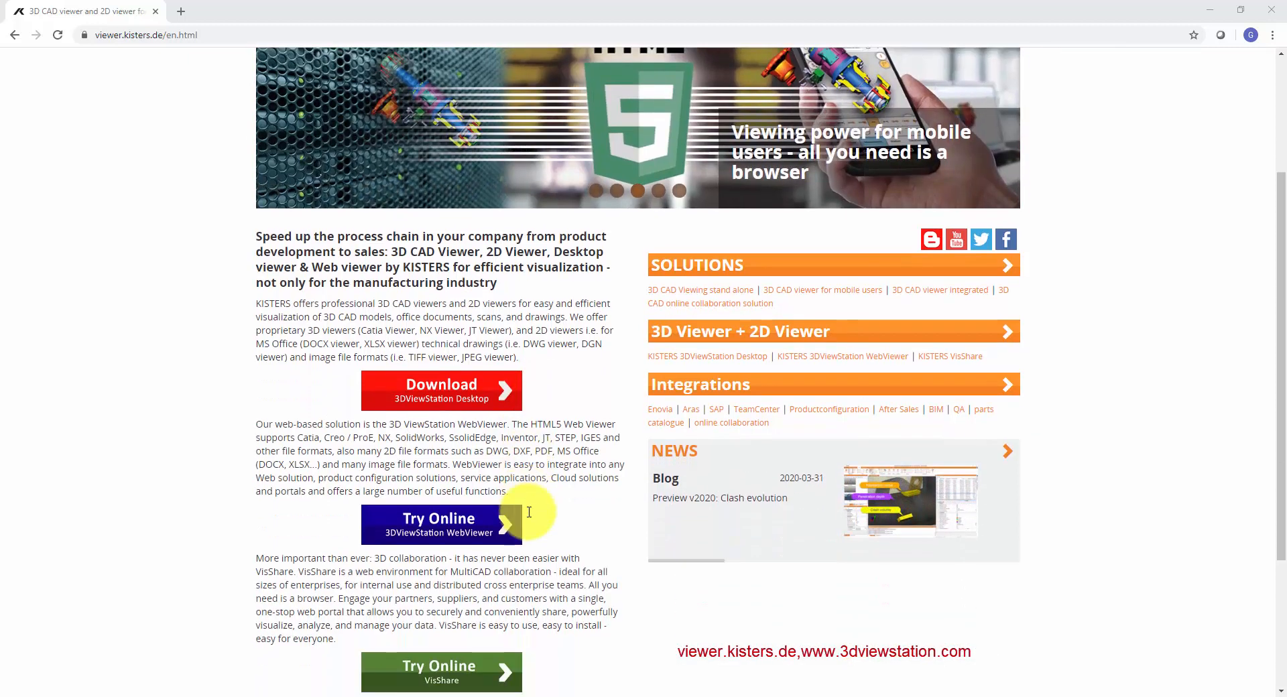
scroll(529, 512, down, 1)
scroll(530, 512, down, 1)
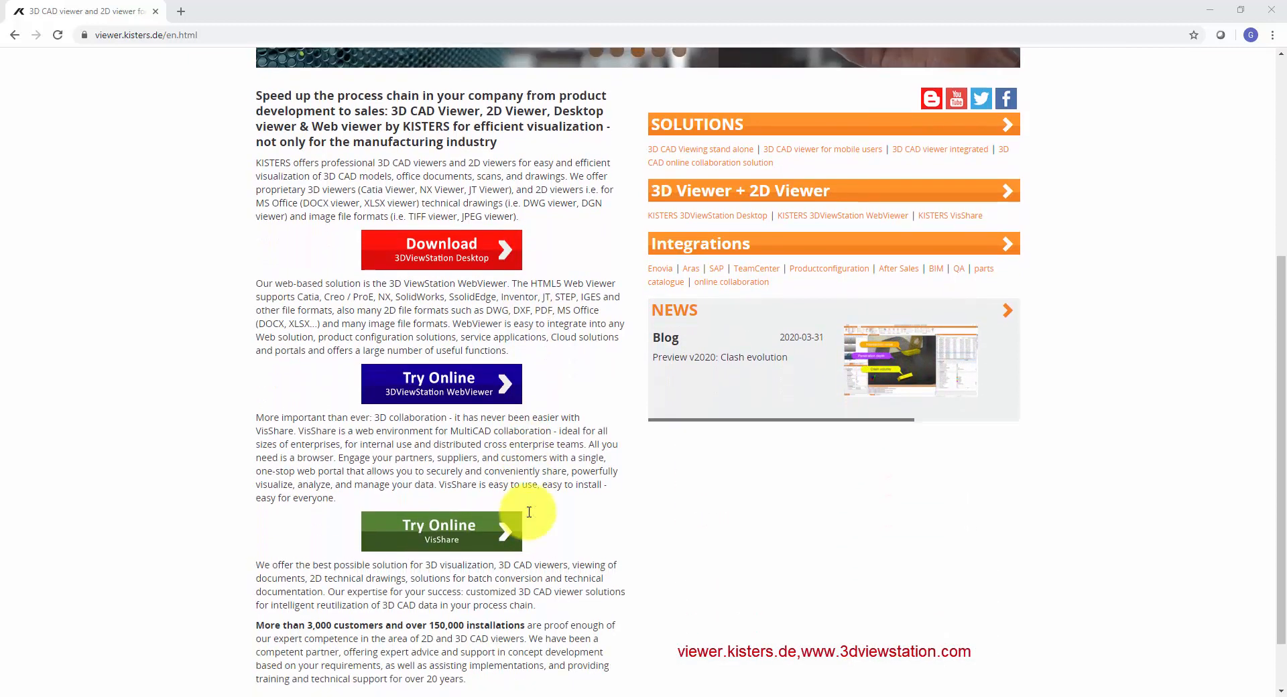
scroll(530, 512, up, 5)
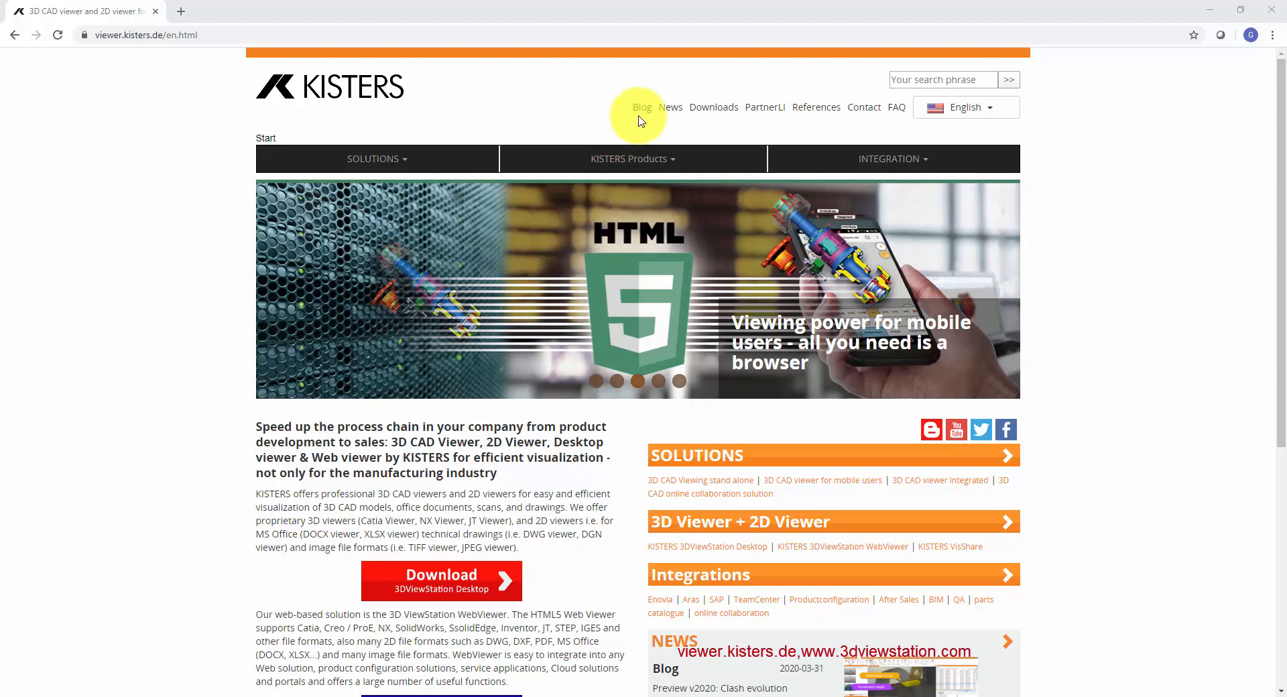
Step: Open the KISTERS blog and read the 3DViewStation Desktop v2020.0 Release article
click(643, 109)
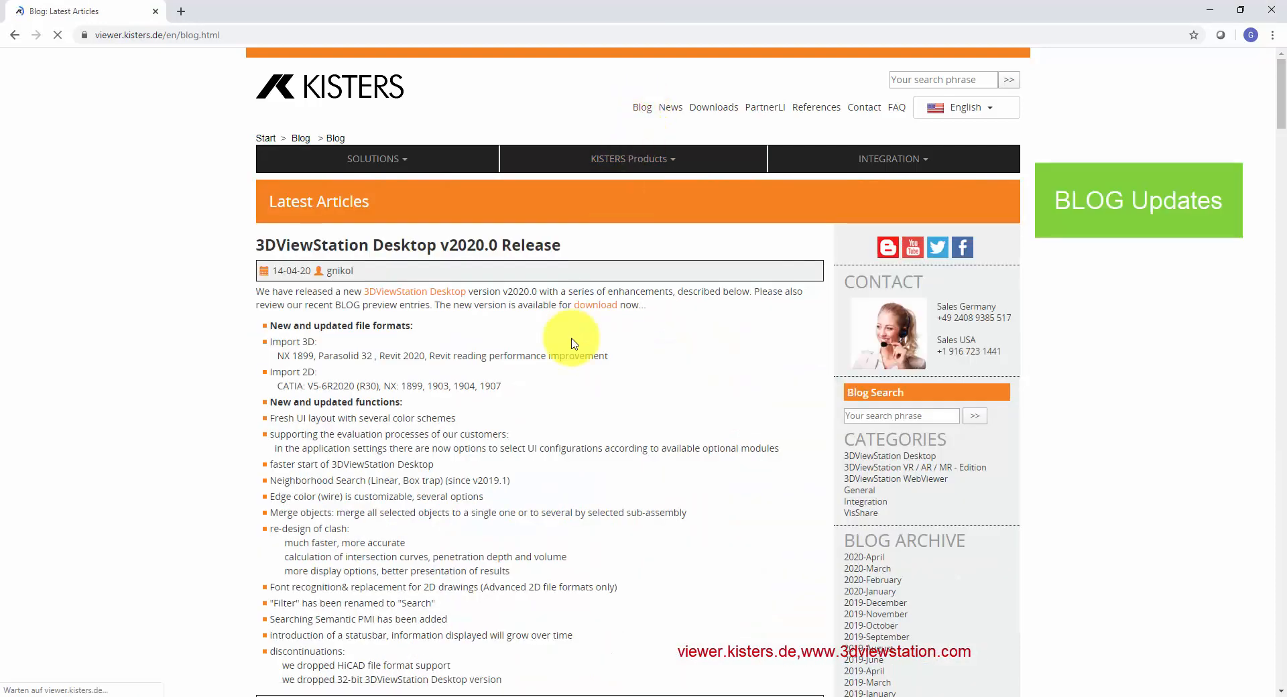
scroll(573, 344, down, 1)
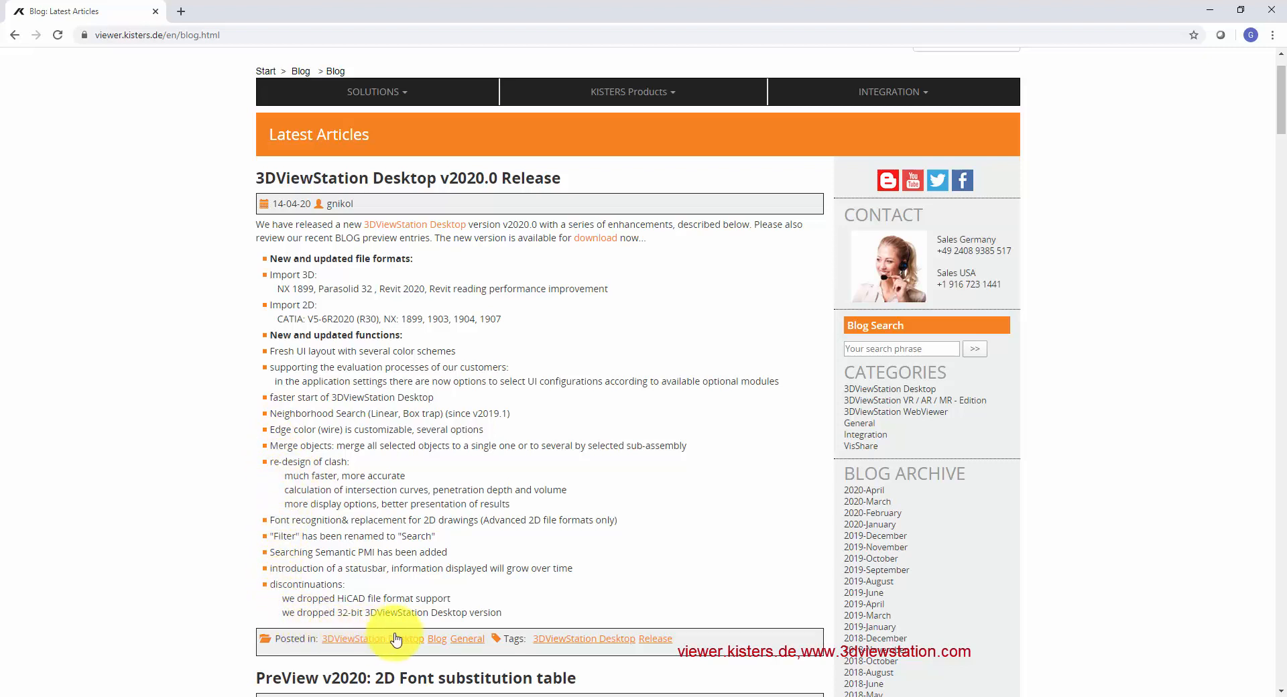
scroll(590, 208, up, 1)
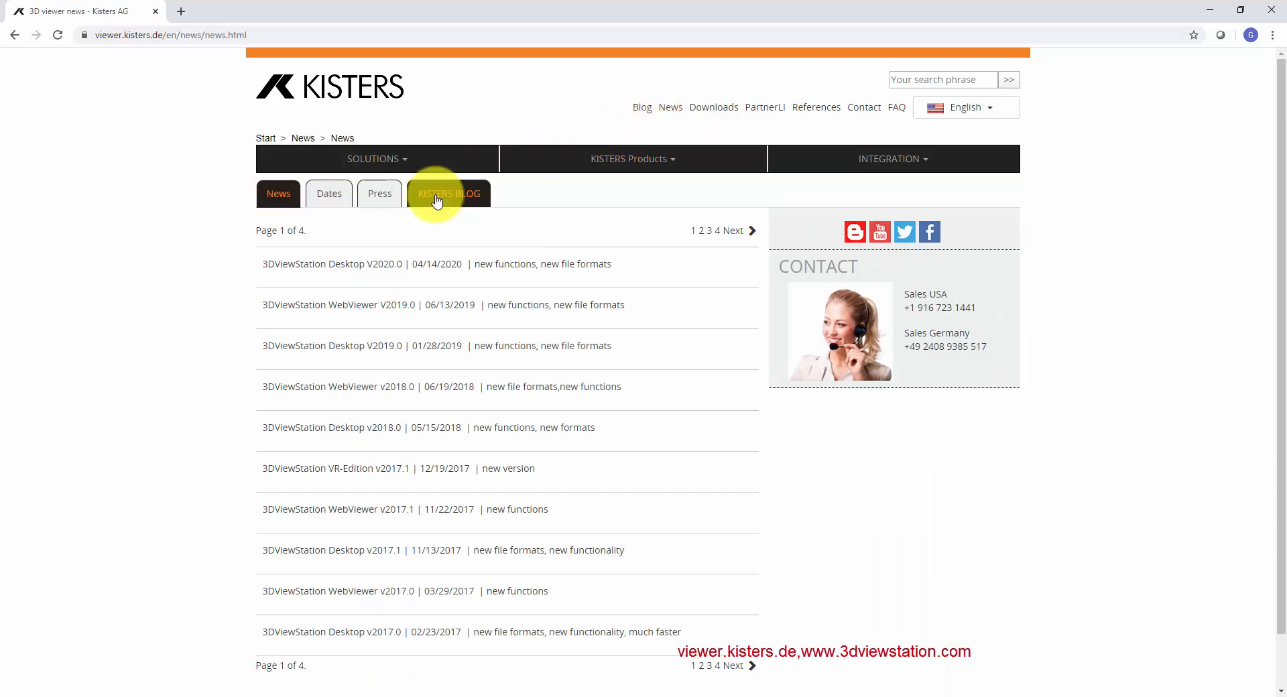
Step: Open the 3DViewStation Desktop V2020.0 entry in the news list and read through it
click(329, 268)
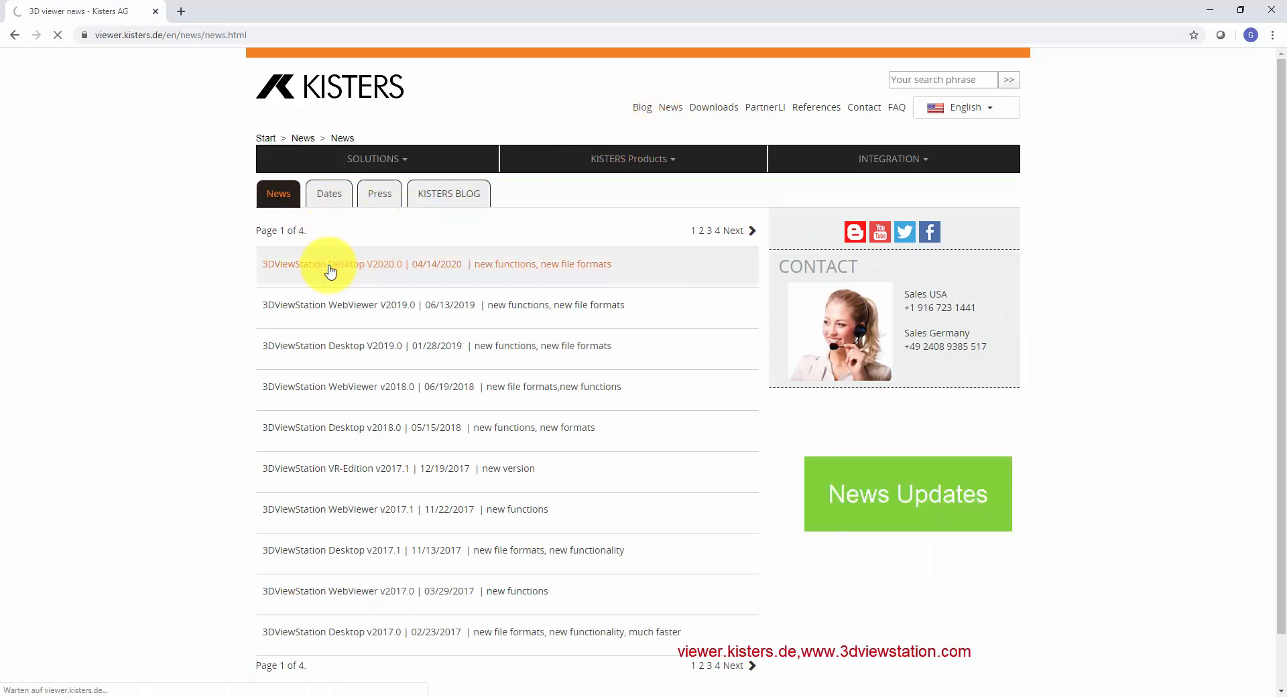
scroll(330, 264, down, 4)
scroll(324, 253, up, 4)
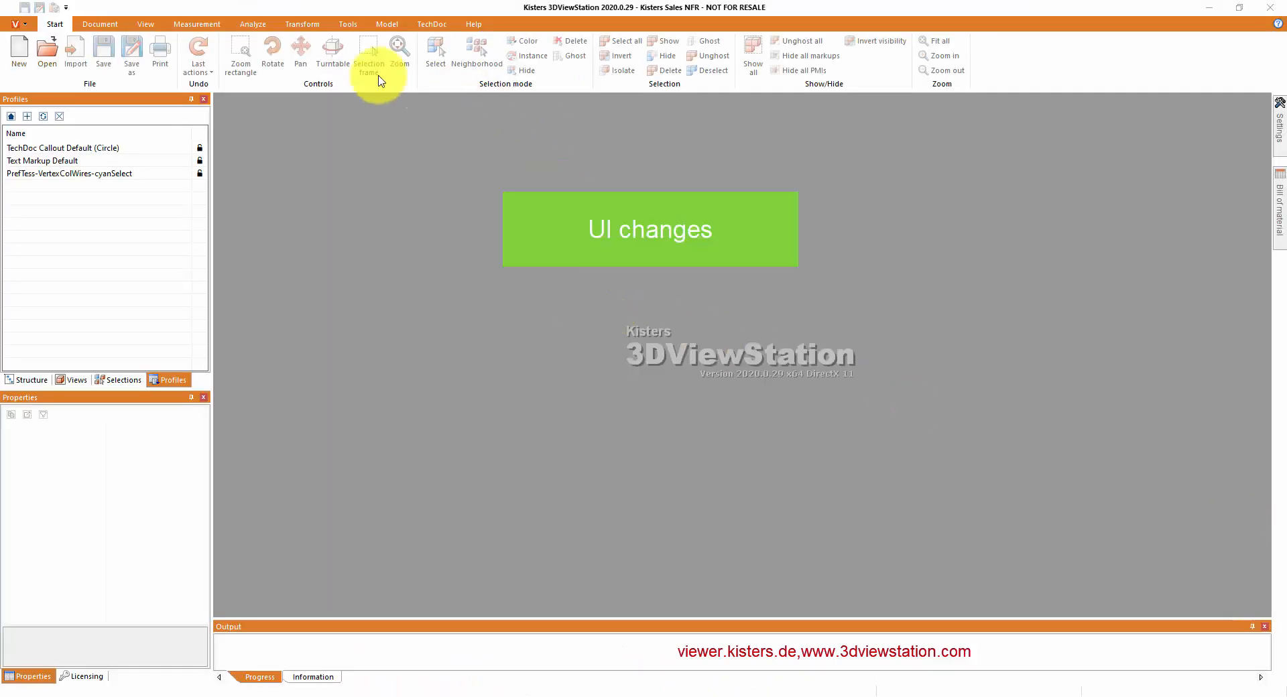
Step: Switch to Kisters 3DViewStation and check the customization options of the quick access toolbar
click(67, 8)
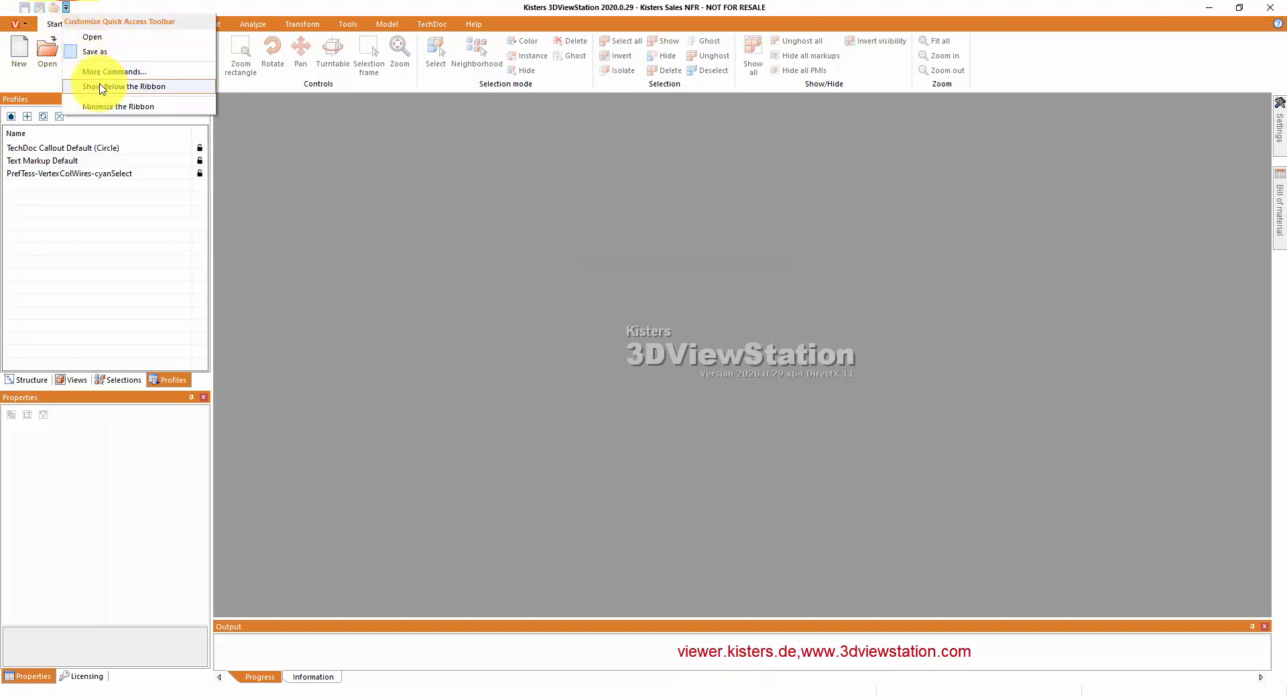
click(329, 162)
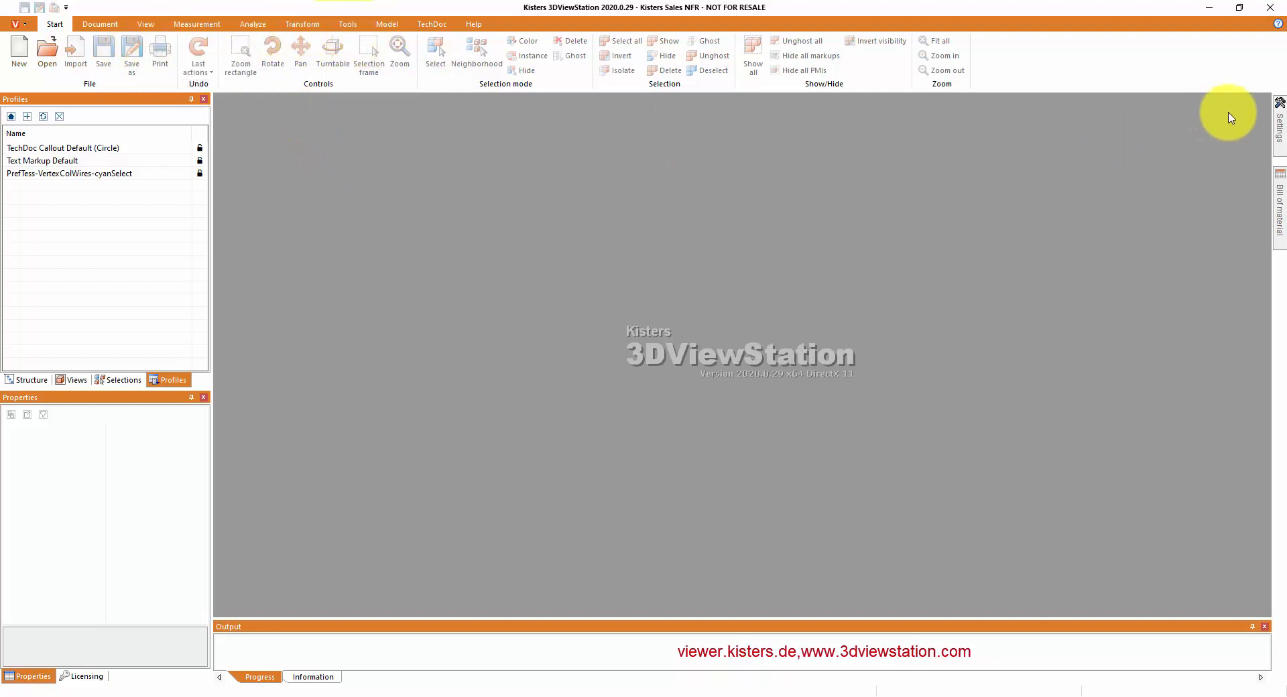
Step: Try the ViewStation Green, Blue, Cyan and Dark designs in the UI settings and return to ViewStation Orange
click(1278, 126)
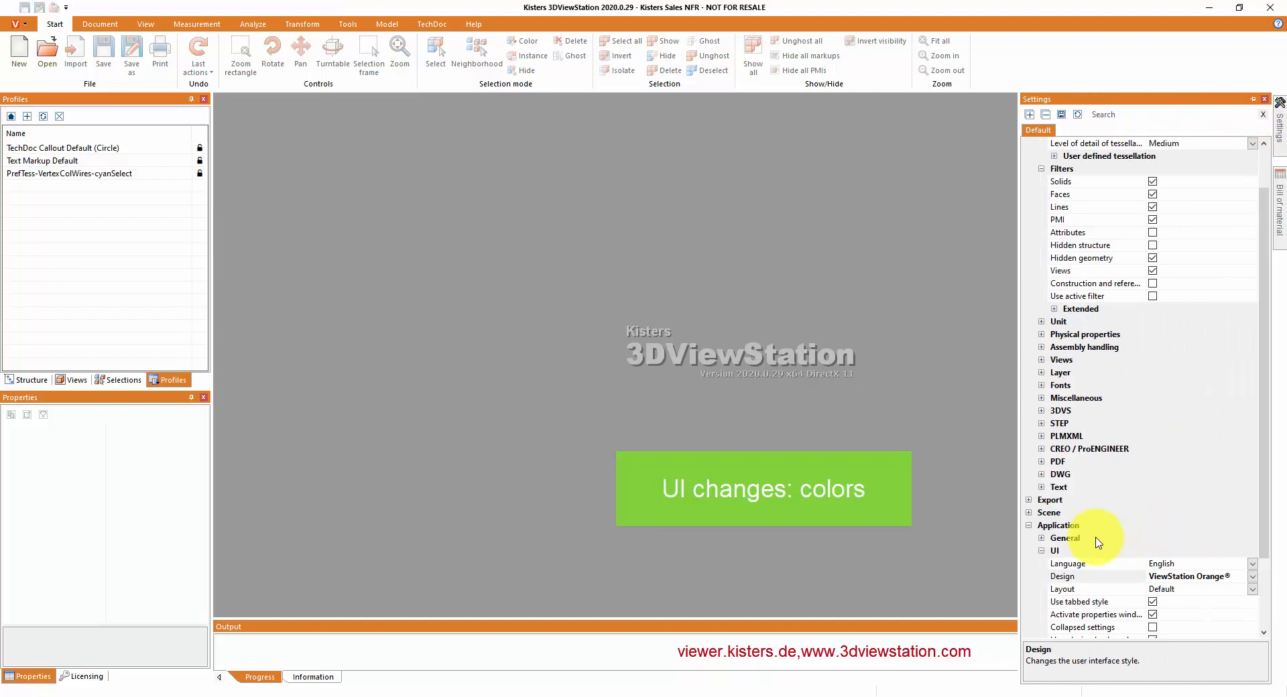
click(1253, 577)
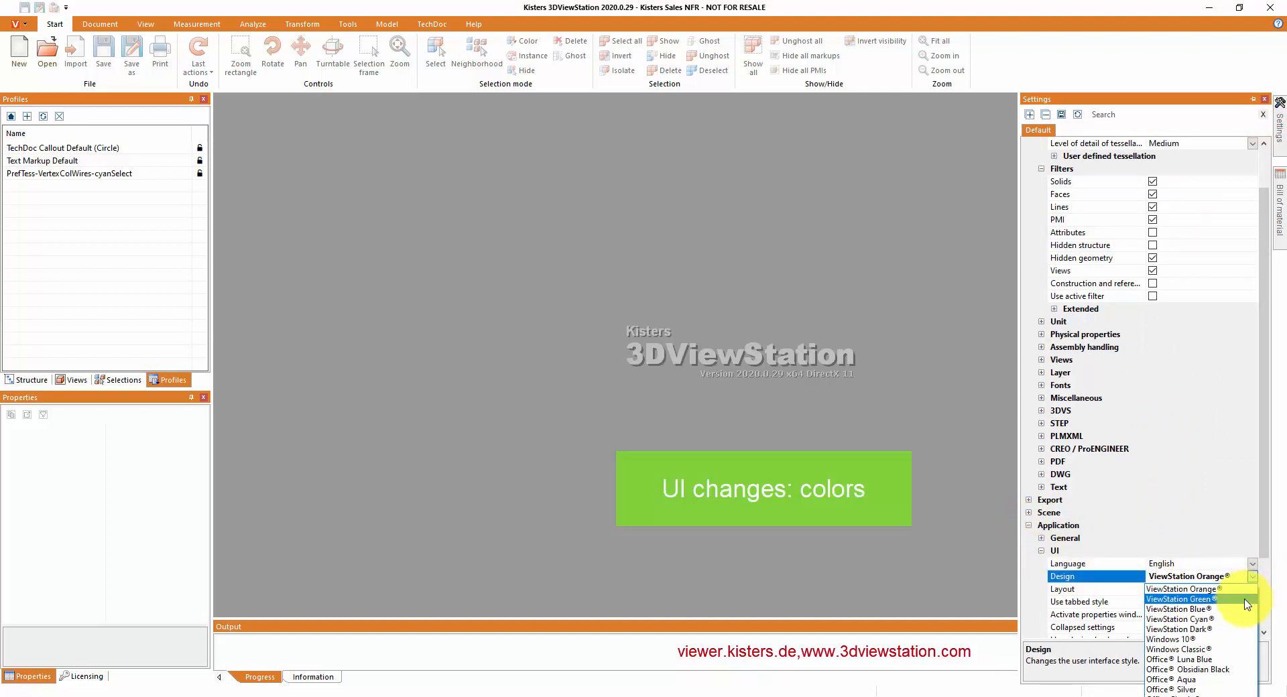
click(1246, 589)
click(1252, 578)
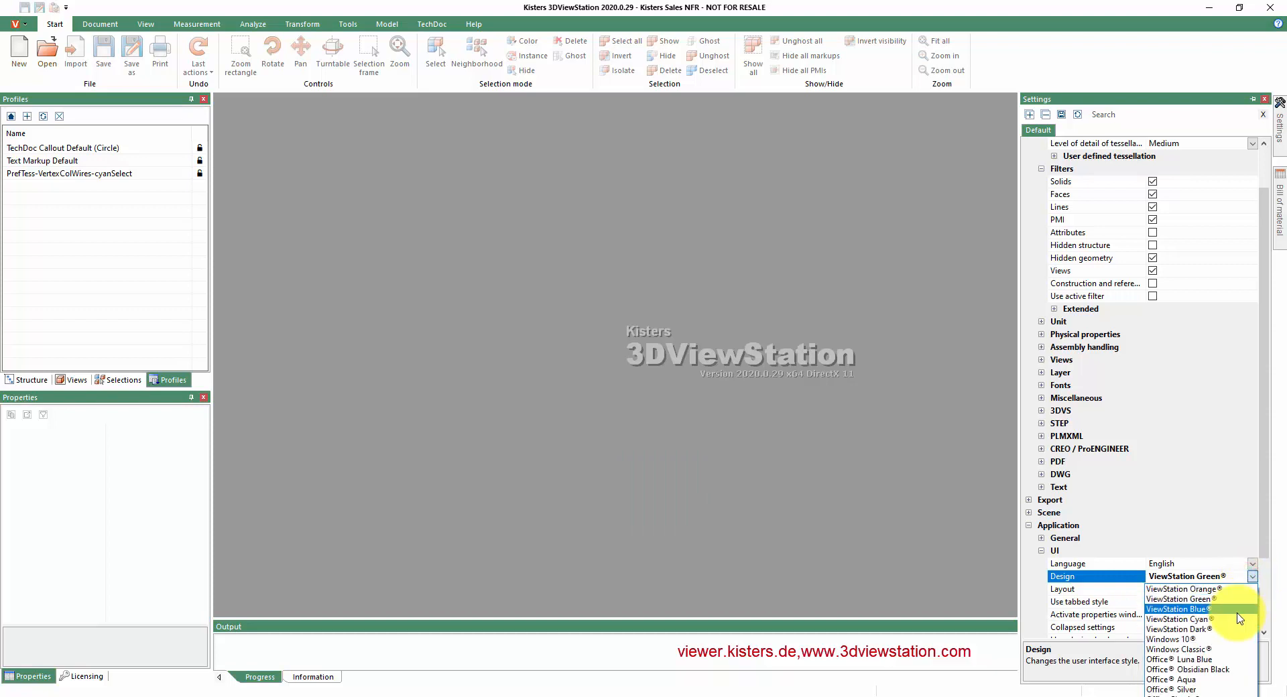
click(1237, 610)
click(1252, 577)
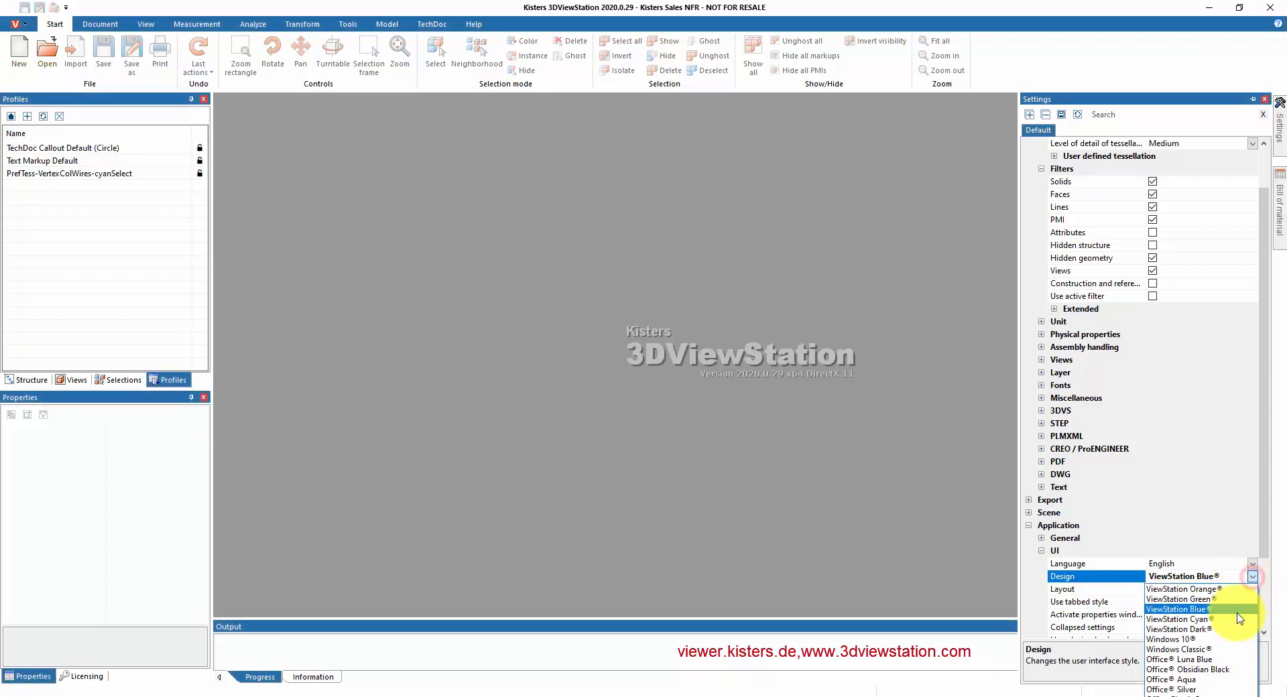
click(1237, 620)
click(1252, 578)
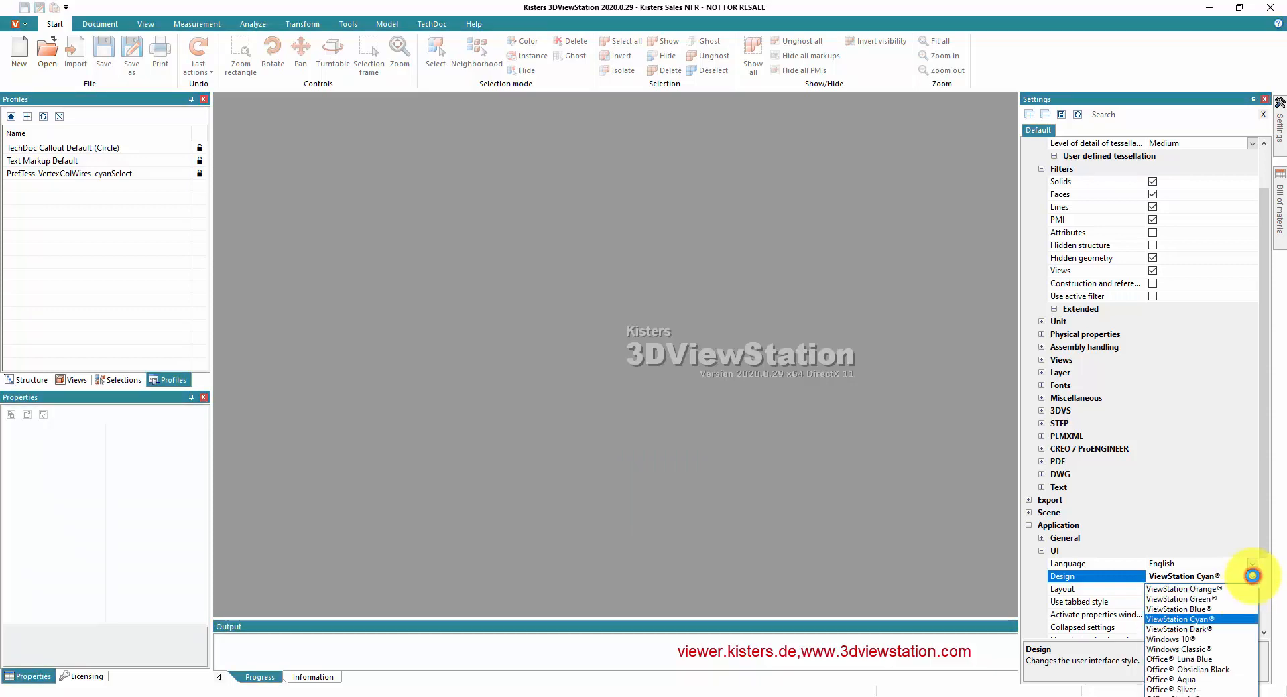
click(1235, 630)
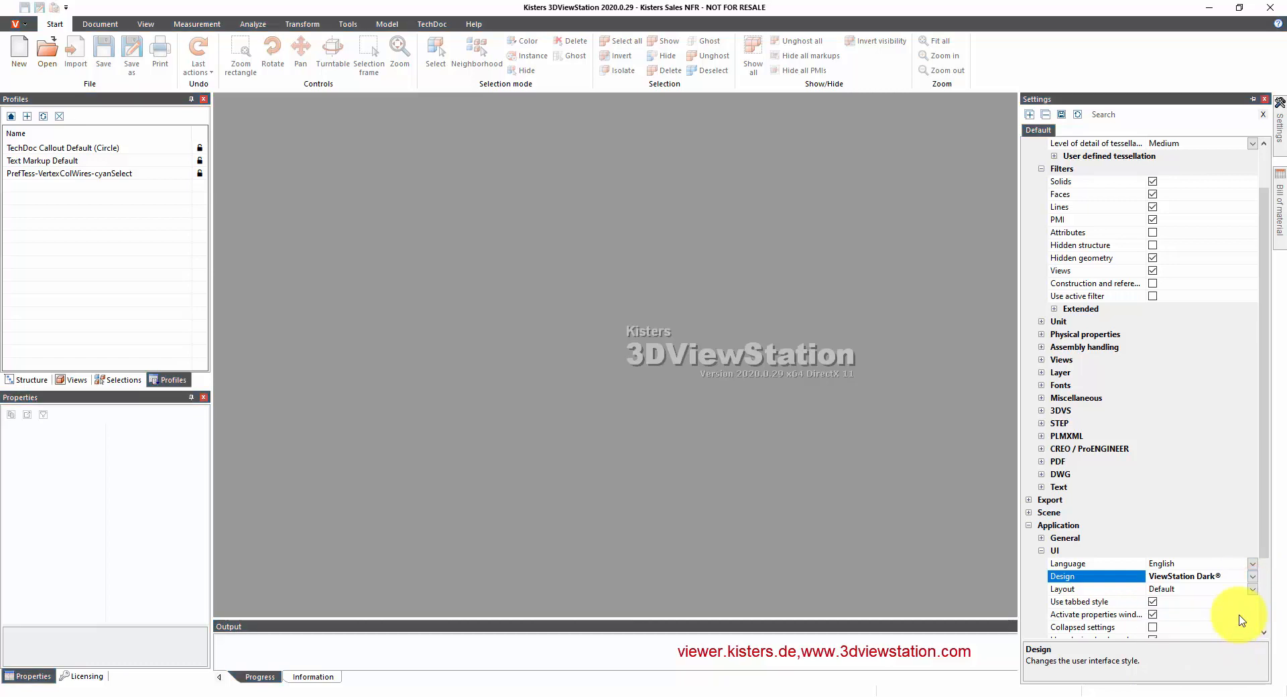
click(1253, 583)
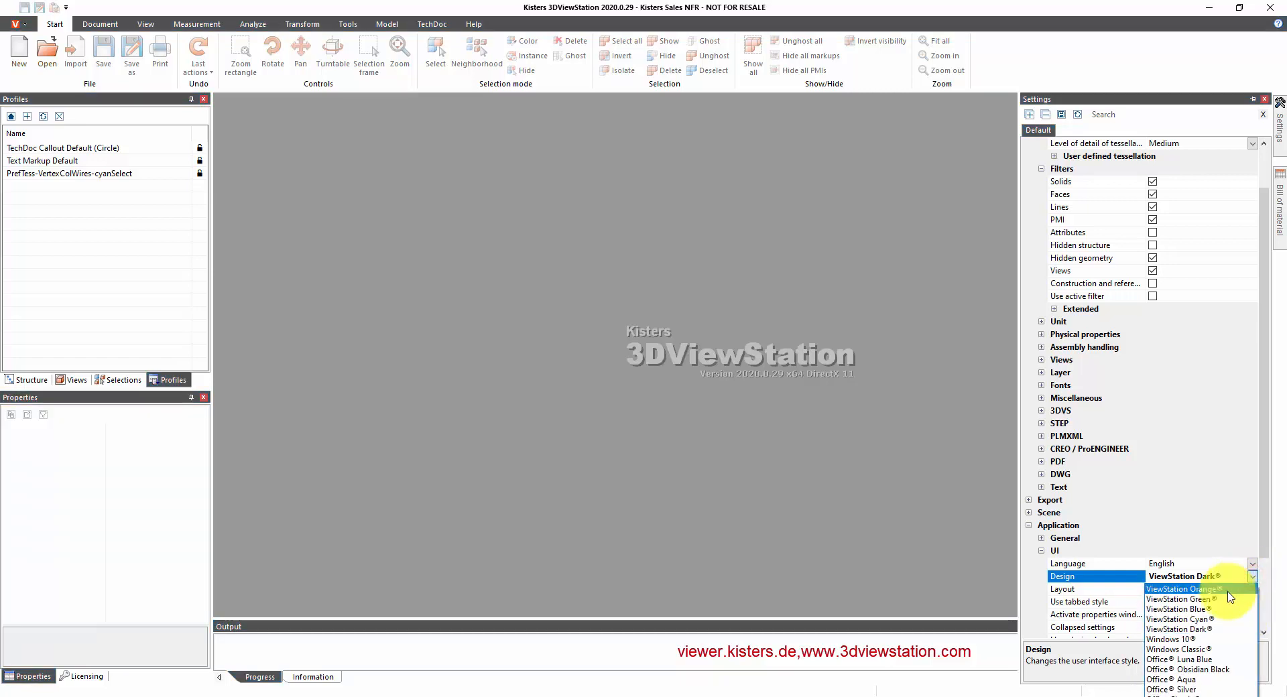
click(1230, 593)
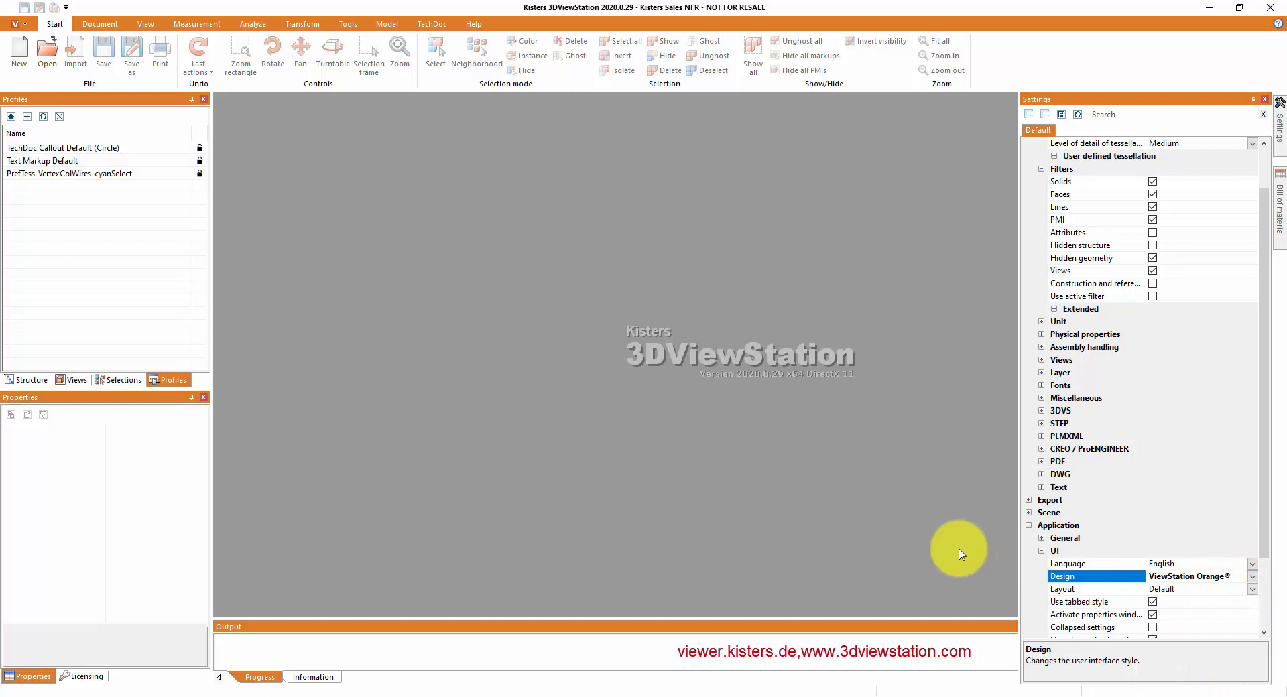
Step: Try the Mini-UI layout and the Standard+TechDoc layout, and show the TechDoc tools
click(1253, 590)
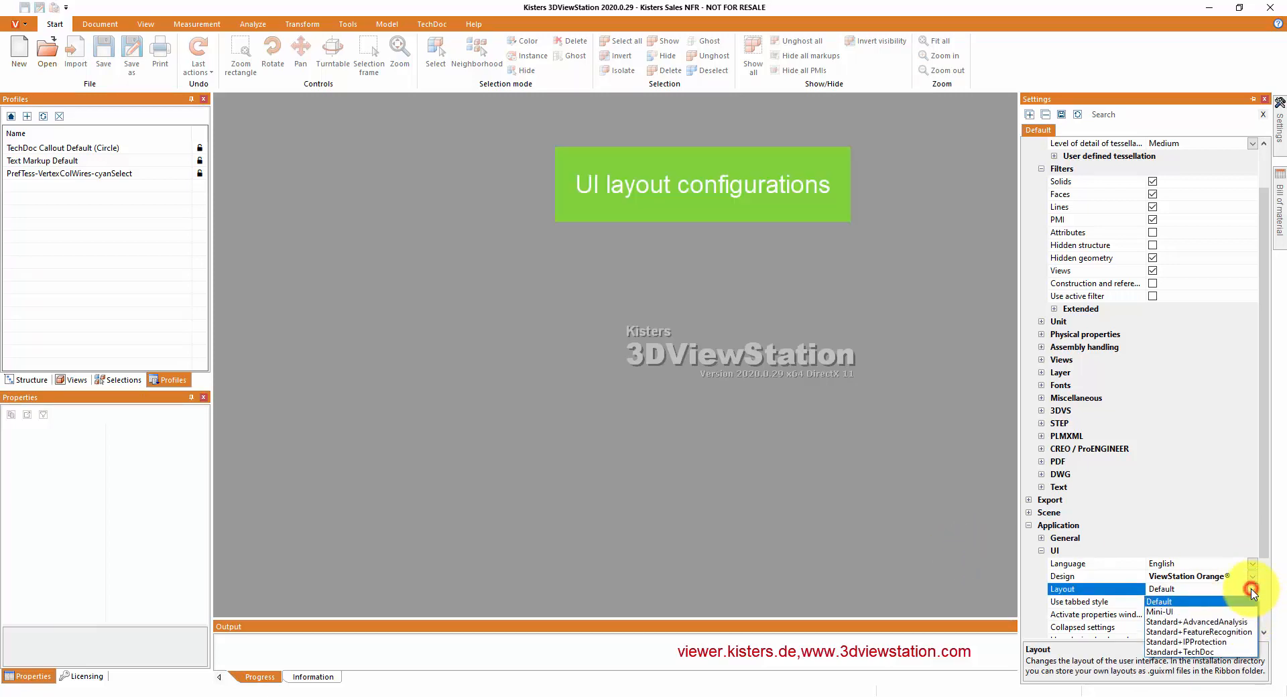
click(1200, 612)
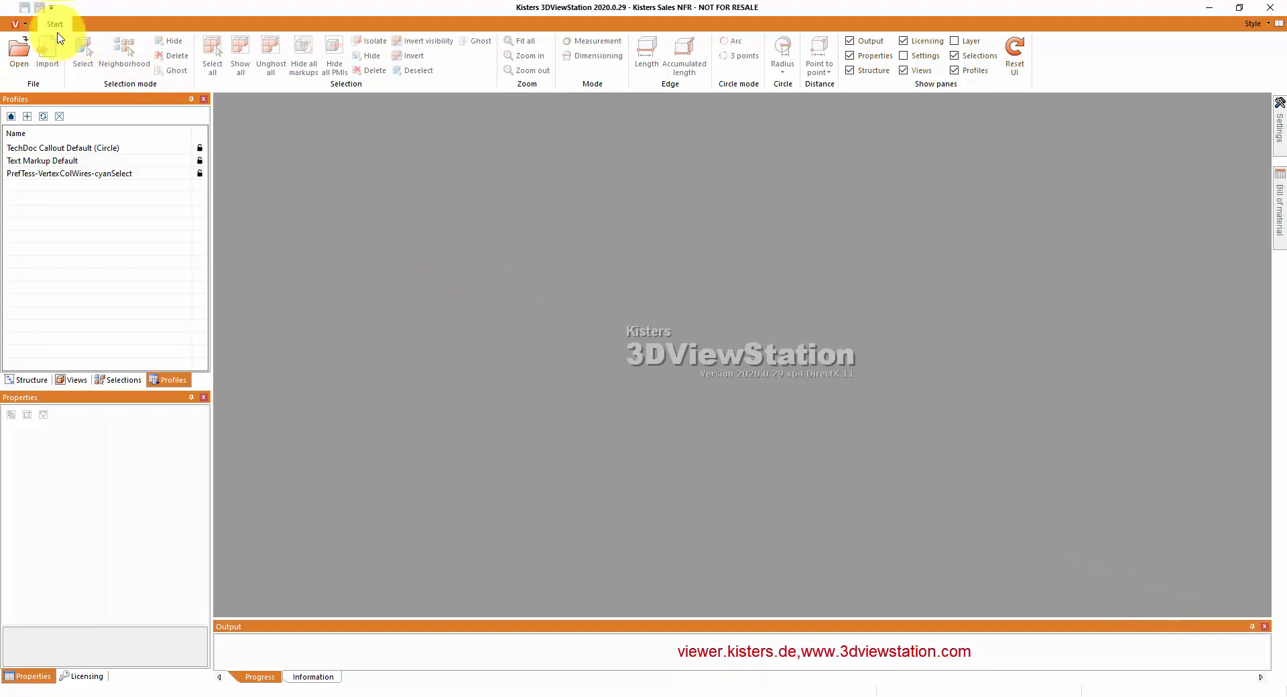
click(1281, 134)
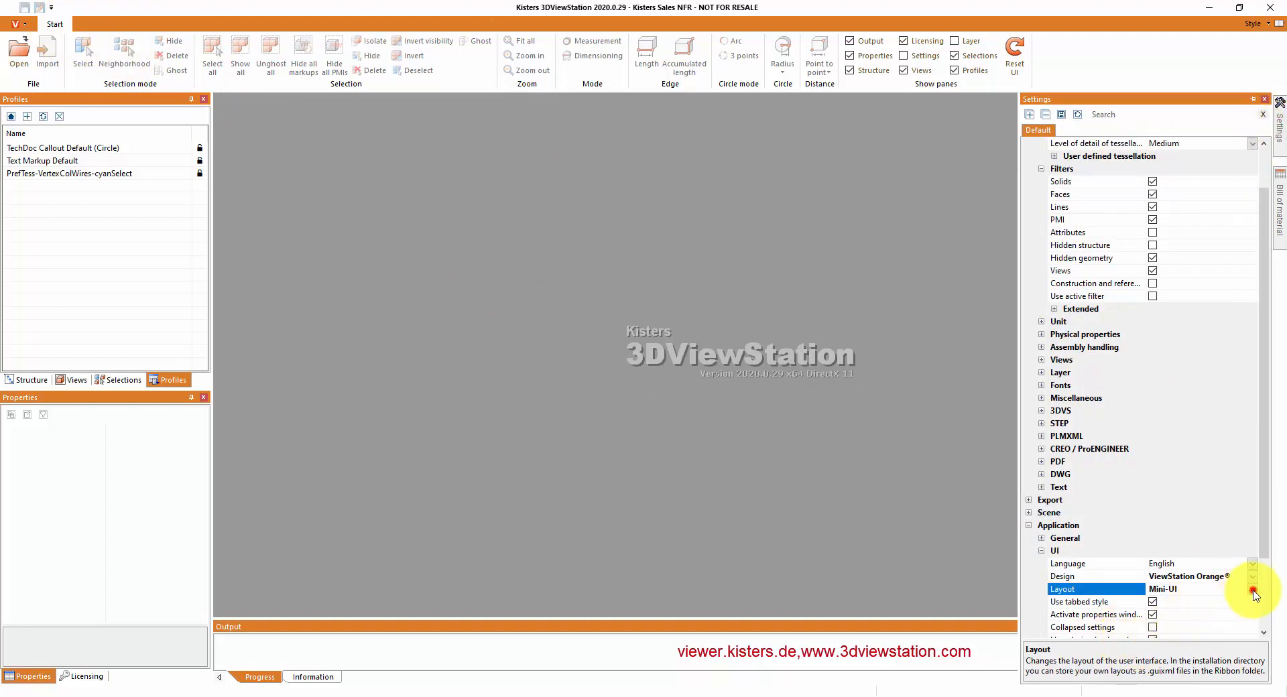
click(1252, 590)
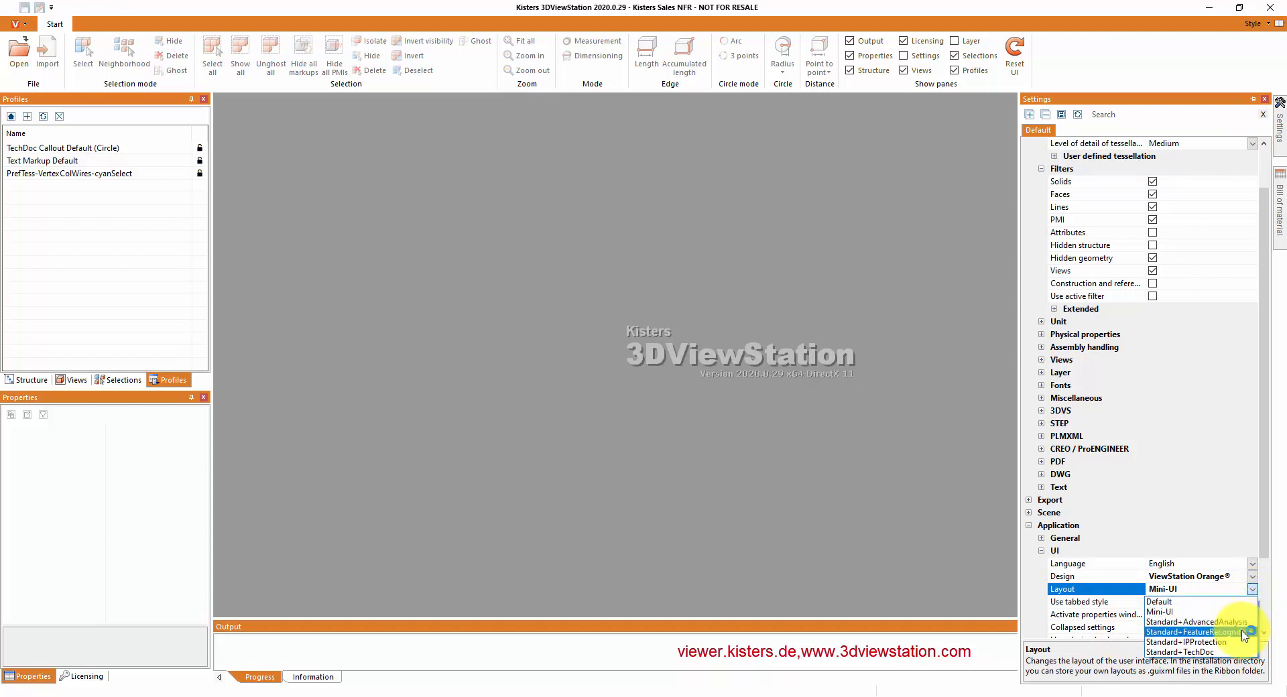
click(1199, 652)
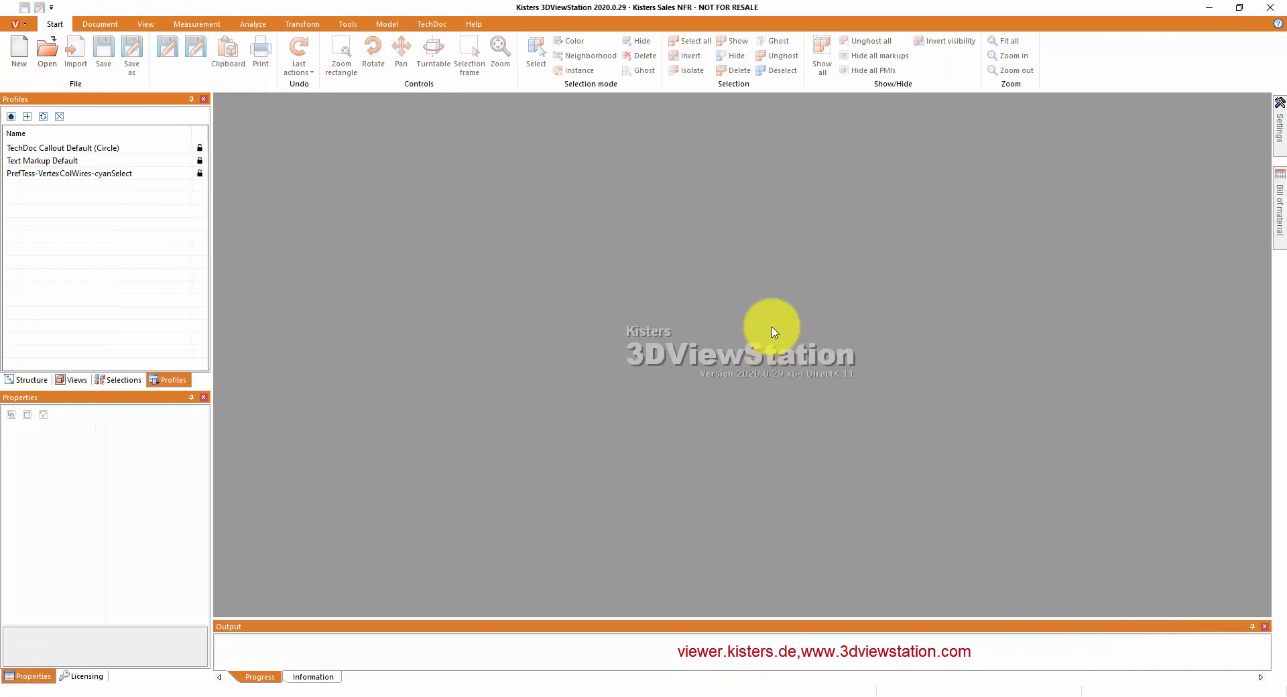
click(429, 25)
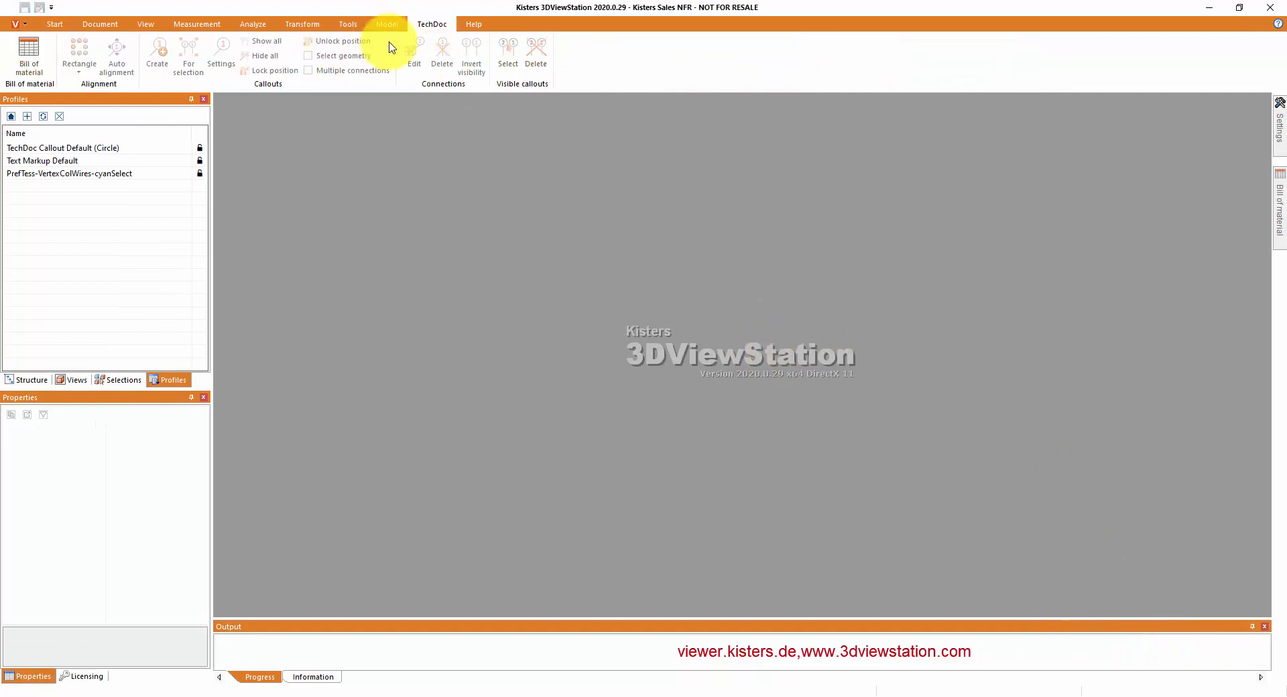
Step: Change the UI layout to Standard+AdvancedAnalysis and show its Analyze tools
click(1276, 126)
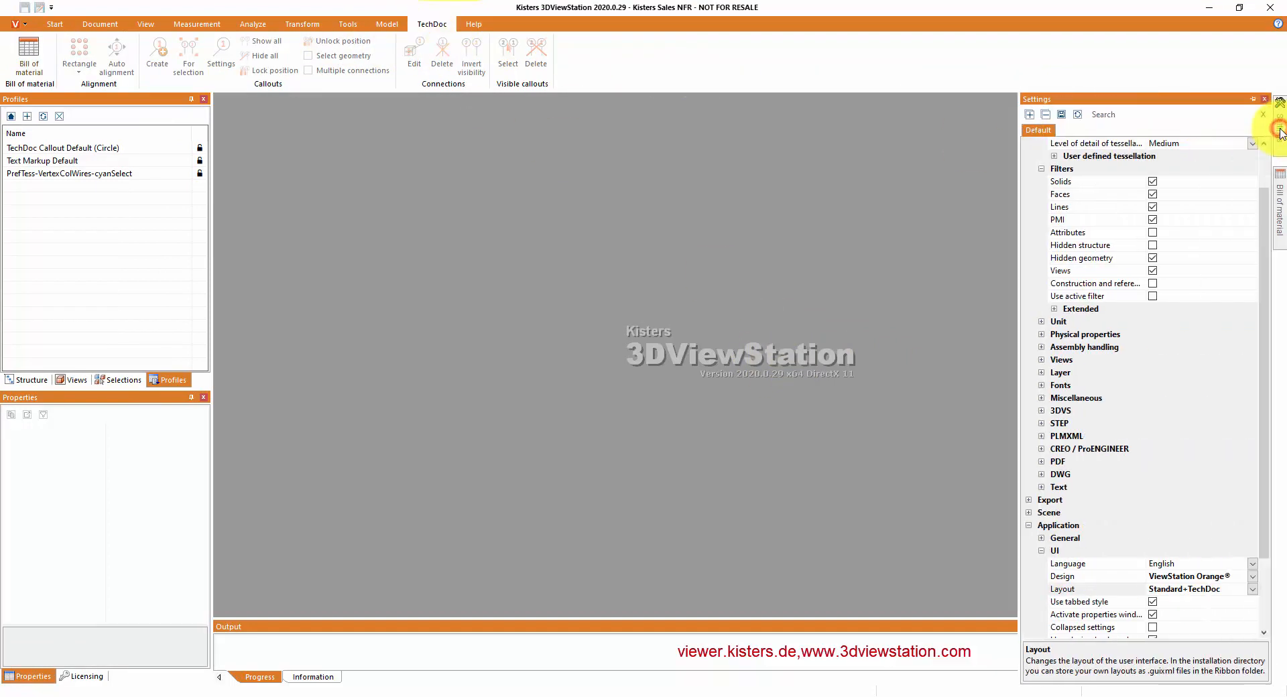
click(1253, 592)
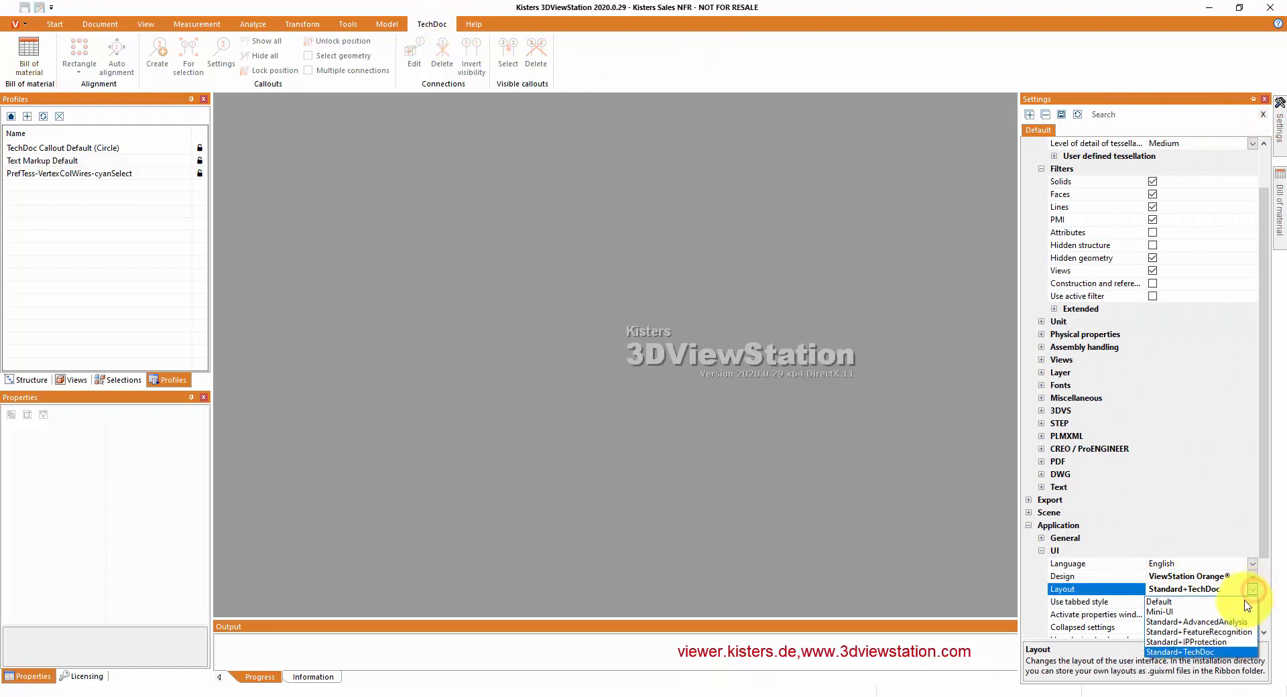
click(1239, 628)
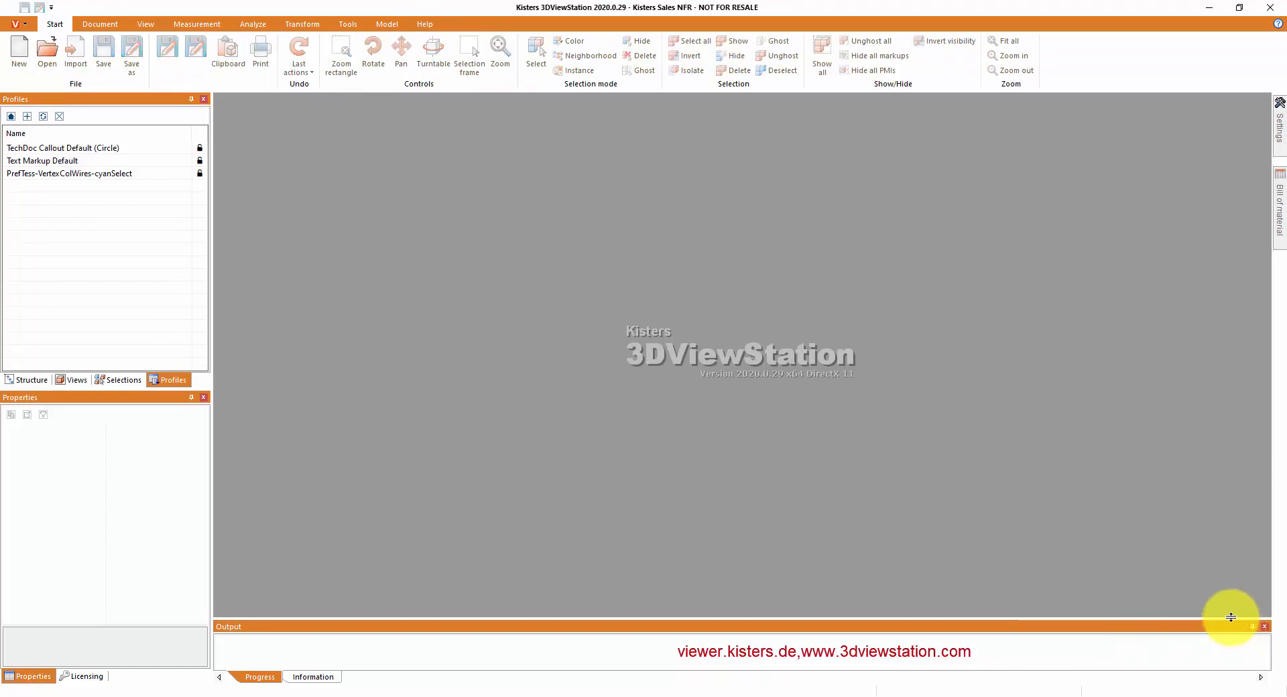
click(255, 24)
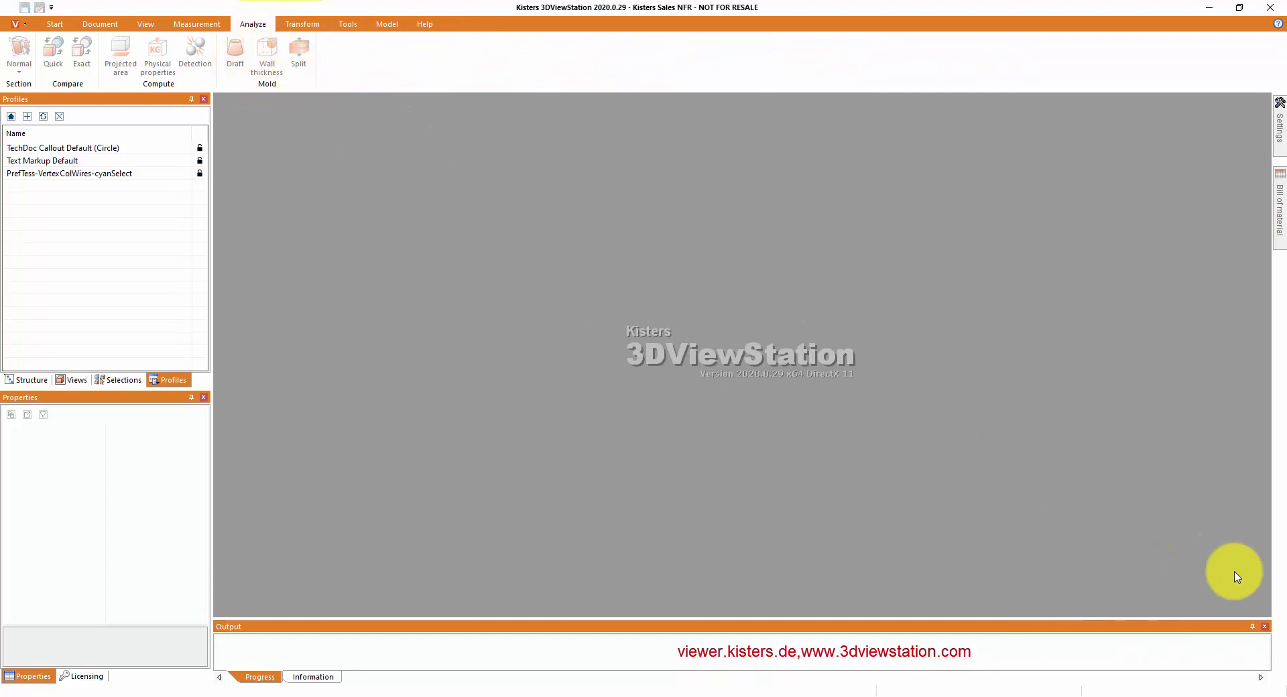
Step: Set the UI layout to Default in the application settings
click(1280, 139)
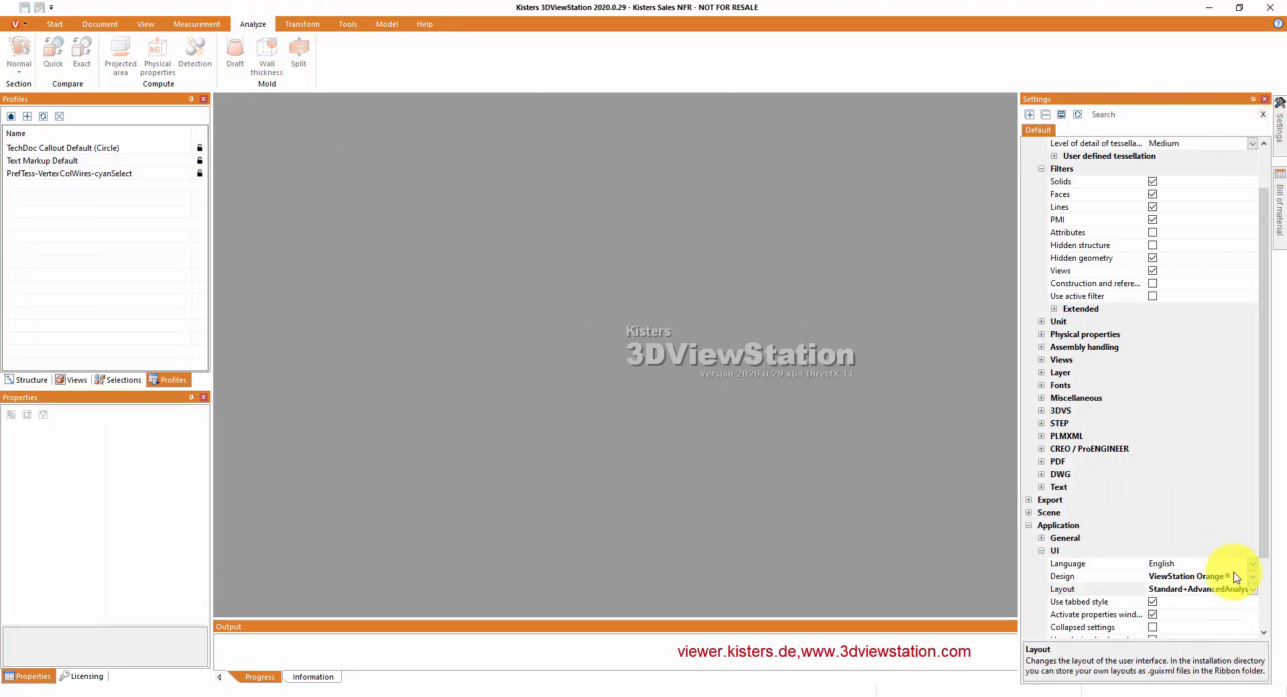
click(1252, 590)
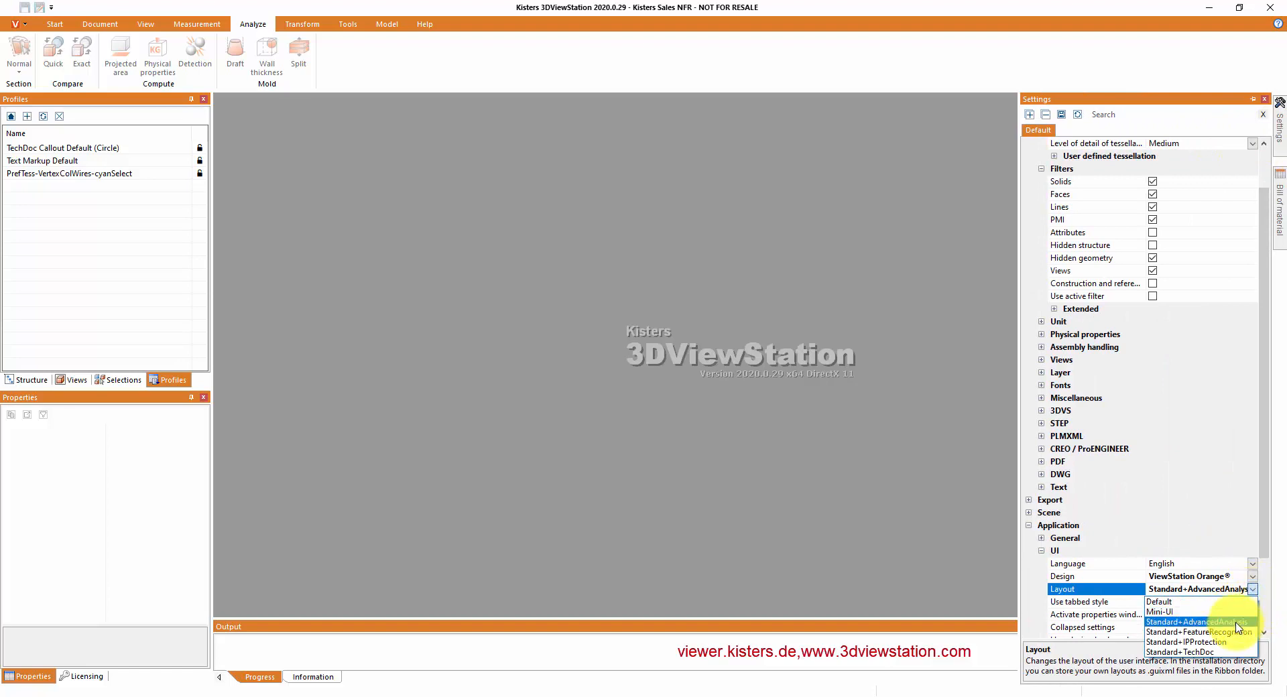
click(1194, 604)
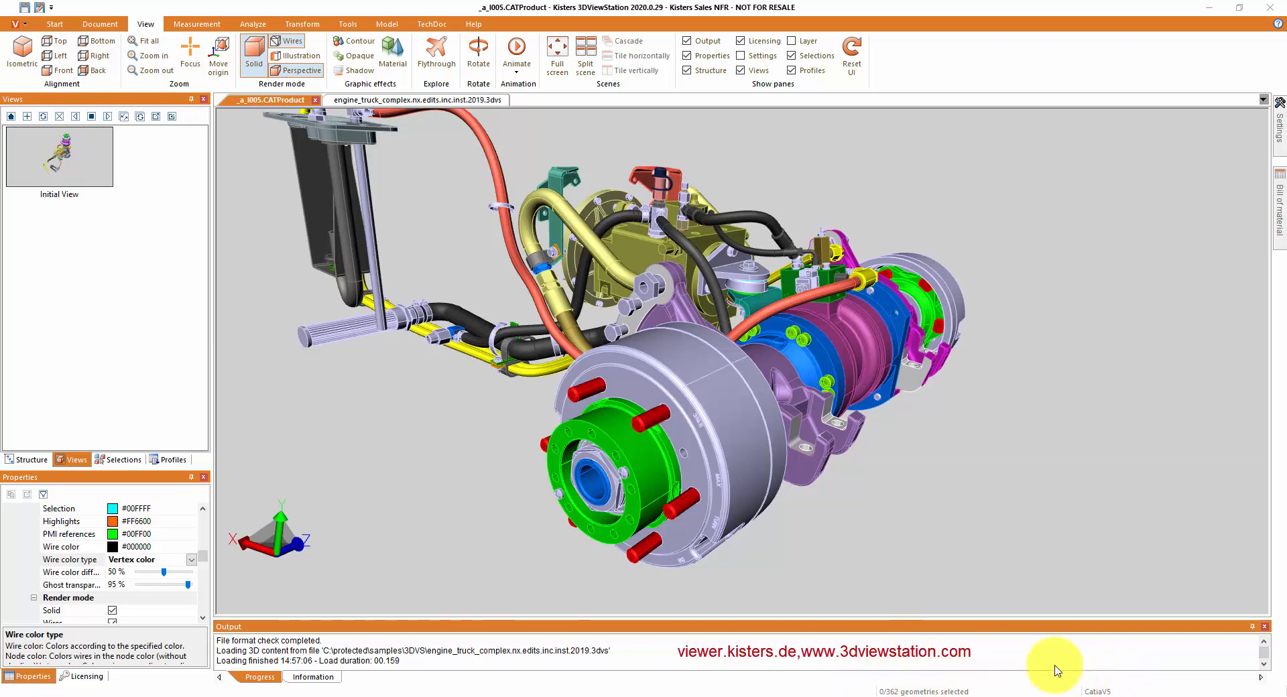
Step: Switch to the engine_truck_complex.nx.edits.inc.inst.2019.3dvs model and select three engine components together
click(469, 101)
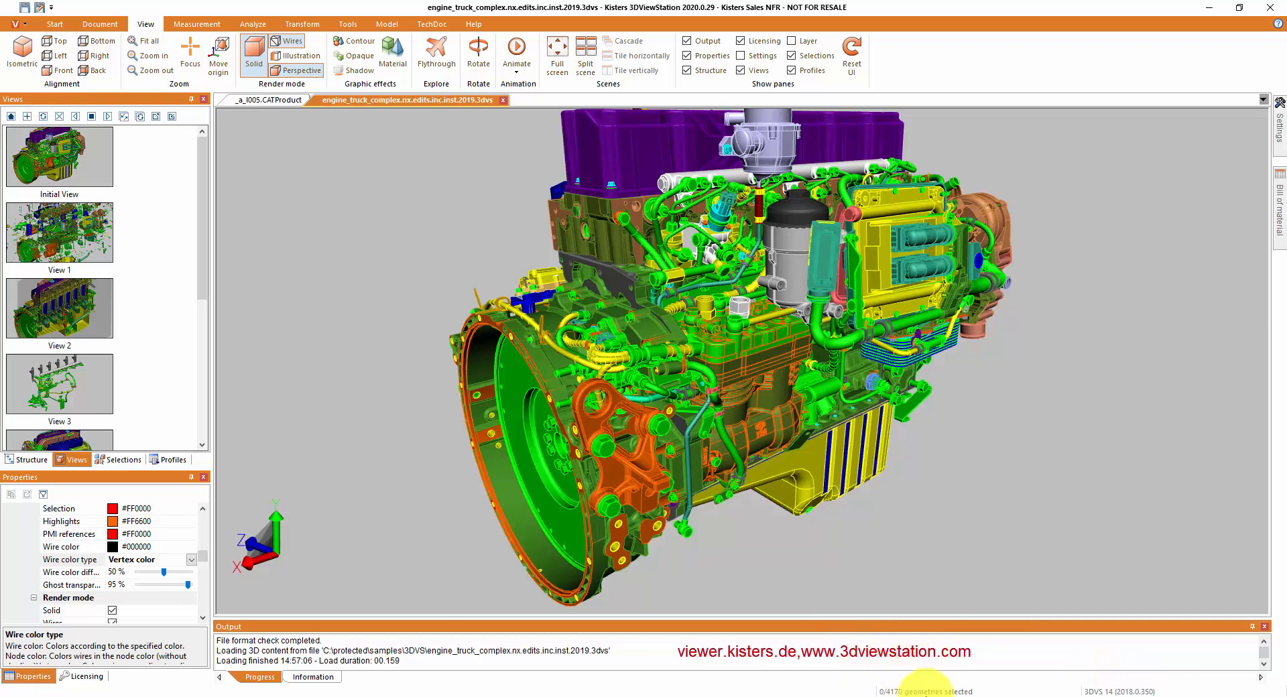
click(804, 473)
ctrl+click(781, 386)
ctrl+click(866, 308)
scroll(997, 377, up, 5)
drag(1018, 460, 658, 229)
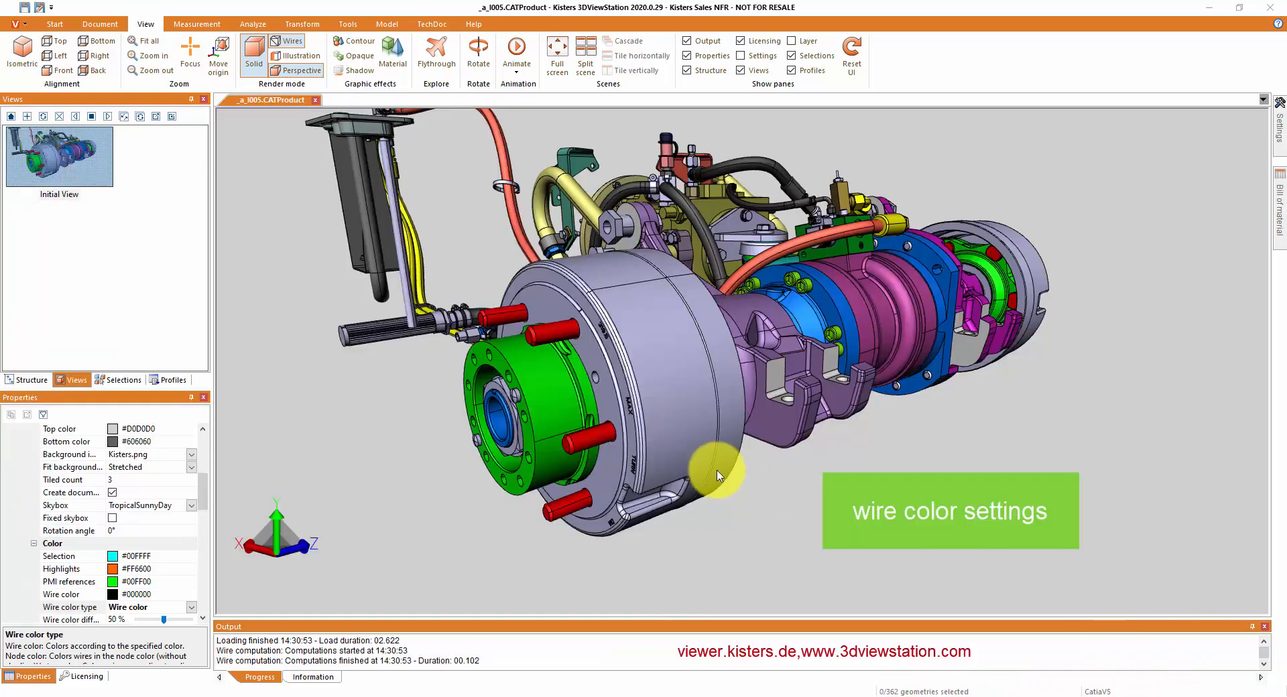
Step: Turn the wire display of the _a_I005.CATProduct model off and on again
click(287, 43)
click(288, 43)
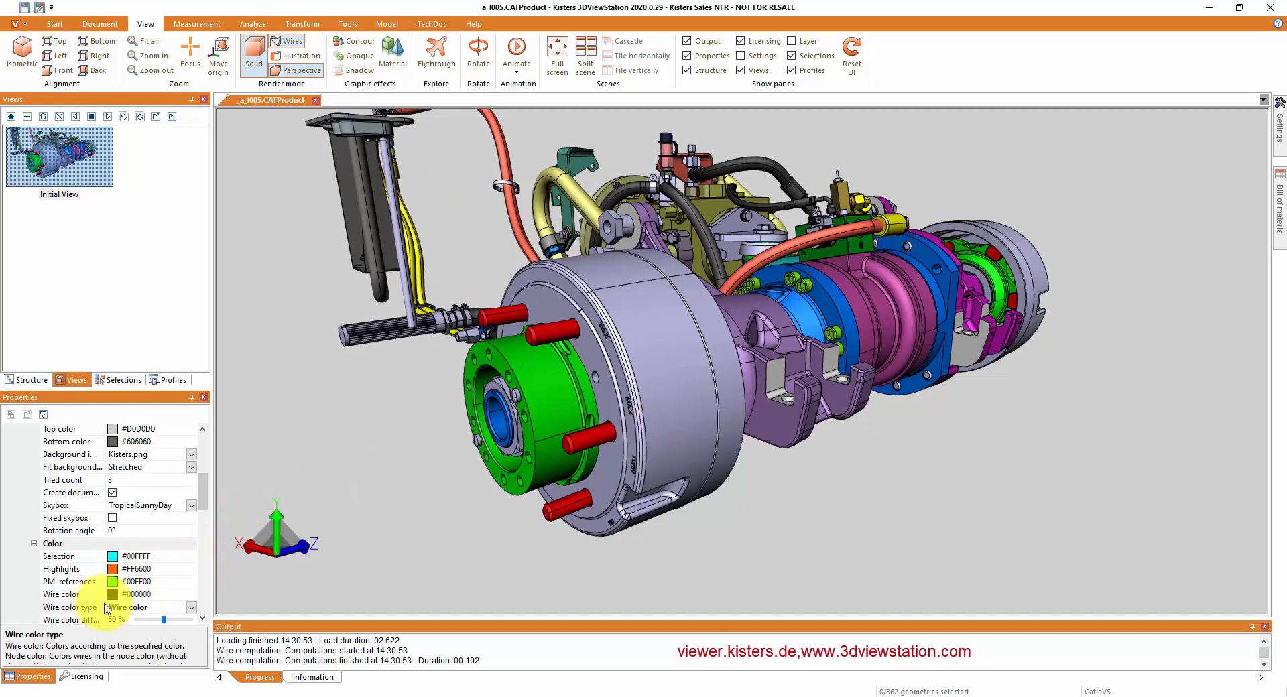
Step: Switch the wire color type through Vertex color, Node color and With wire color difference, ending on Vertex color
click(192, 608)
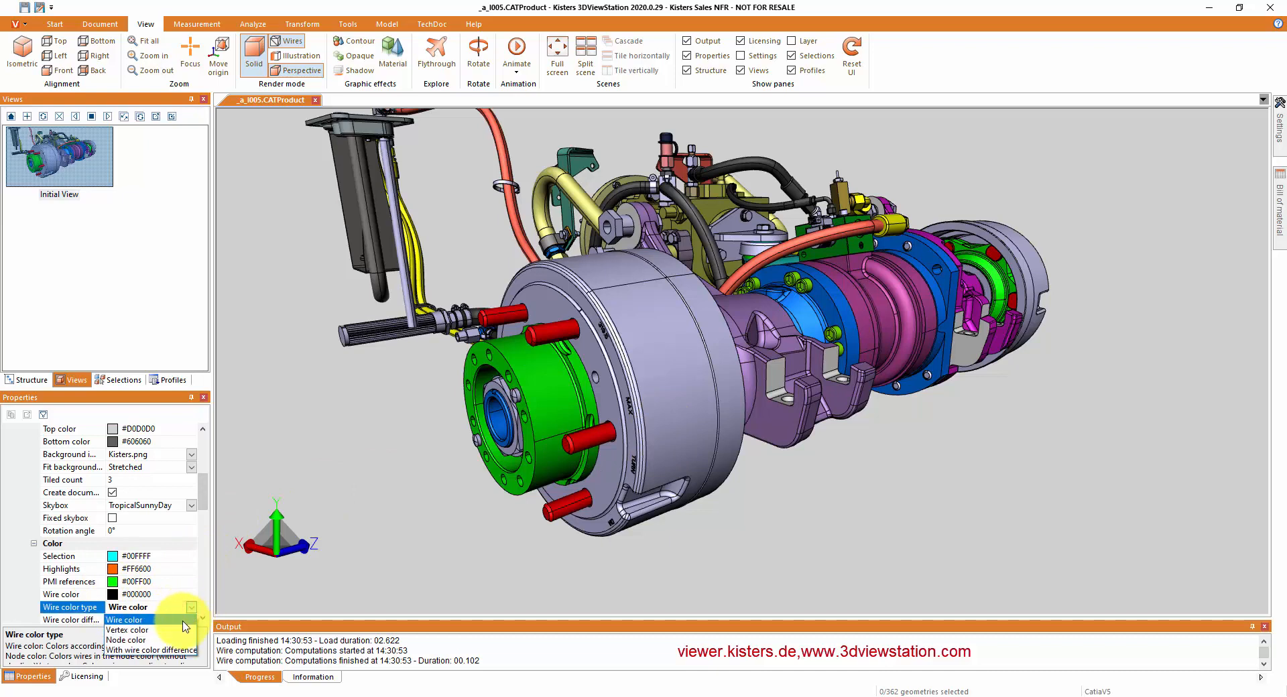
click(183, 630)
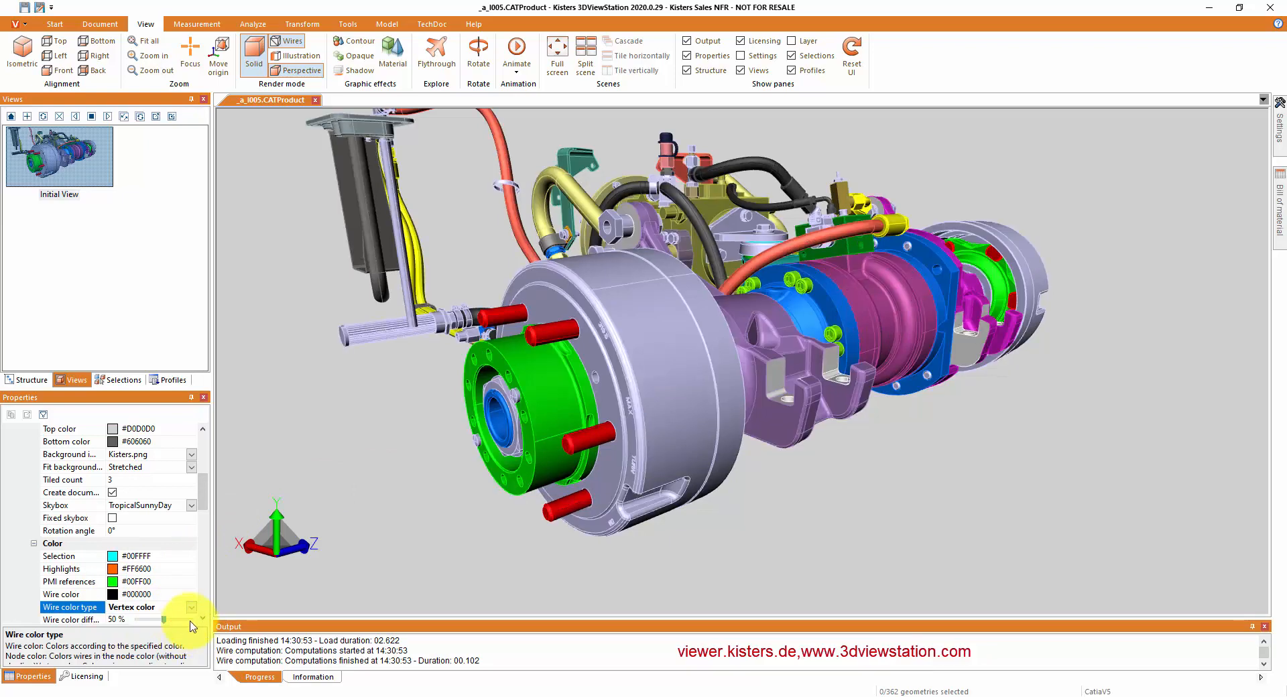
click(191, 609)
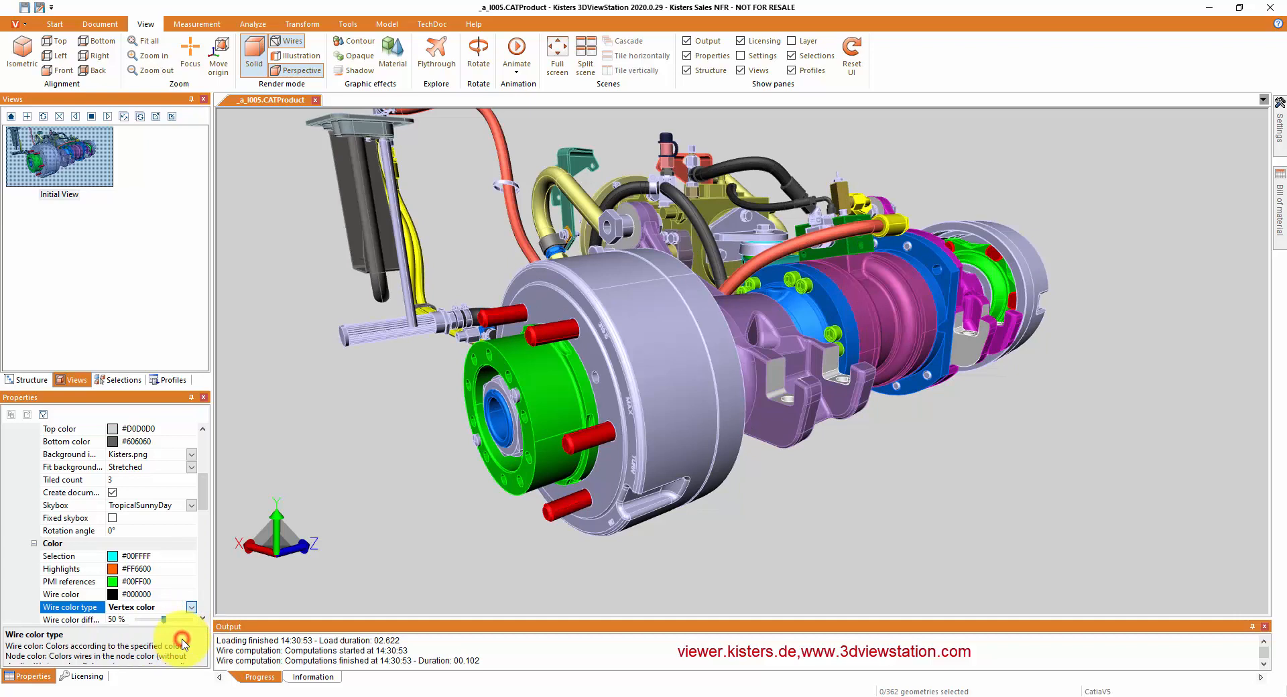
click(184, 643)
click(190, 609)
click(184, 655)
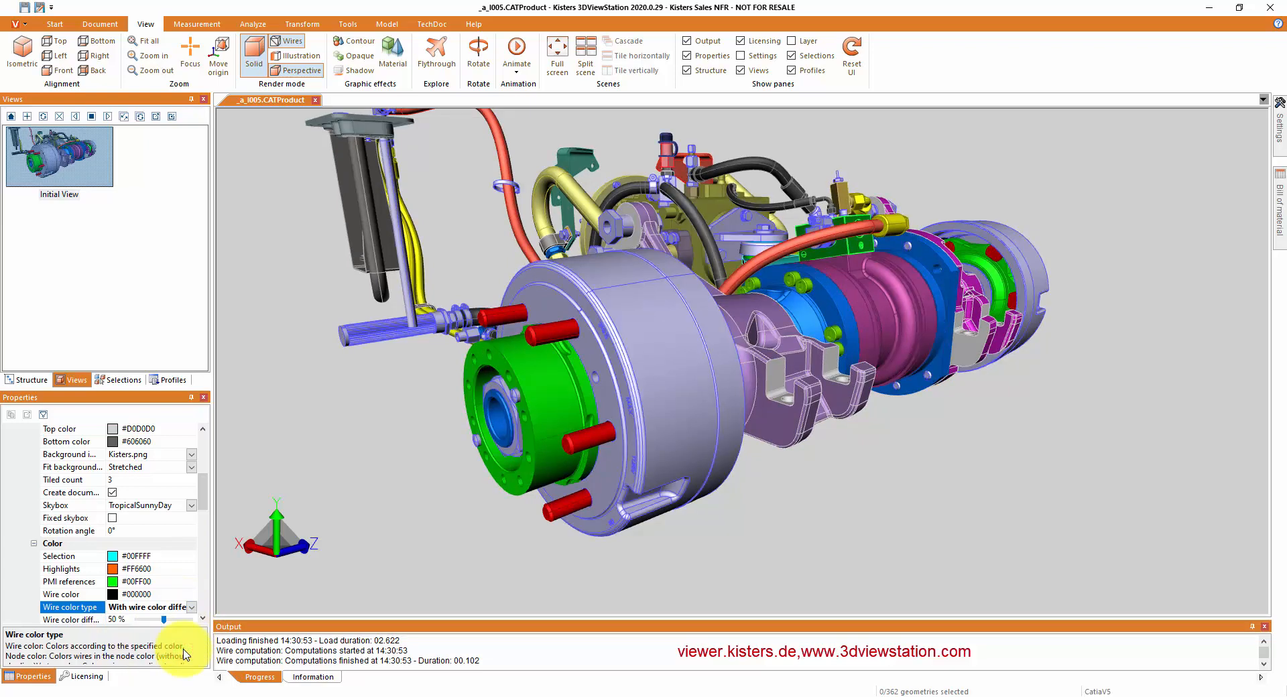
click(192, 608)
click(178, 628)
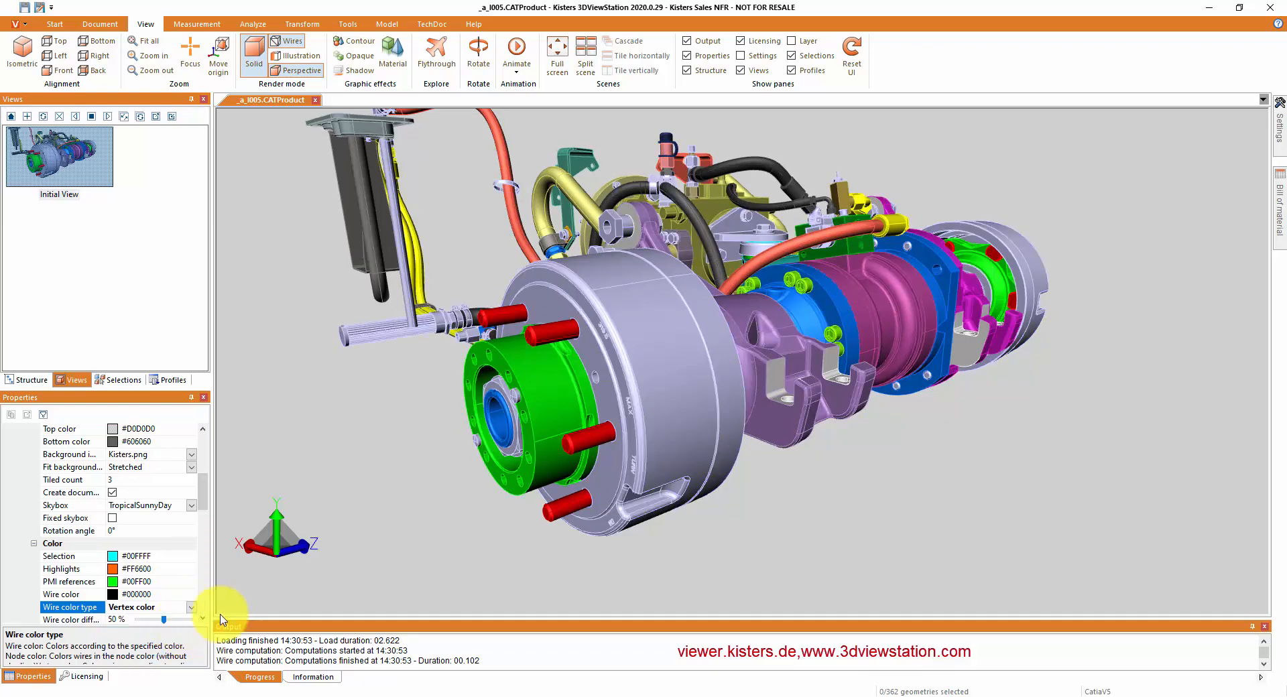
Step: Filter the application settings for "wire" and collapse the Import and Export groups
mouse_move(1281, 140)
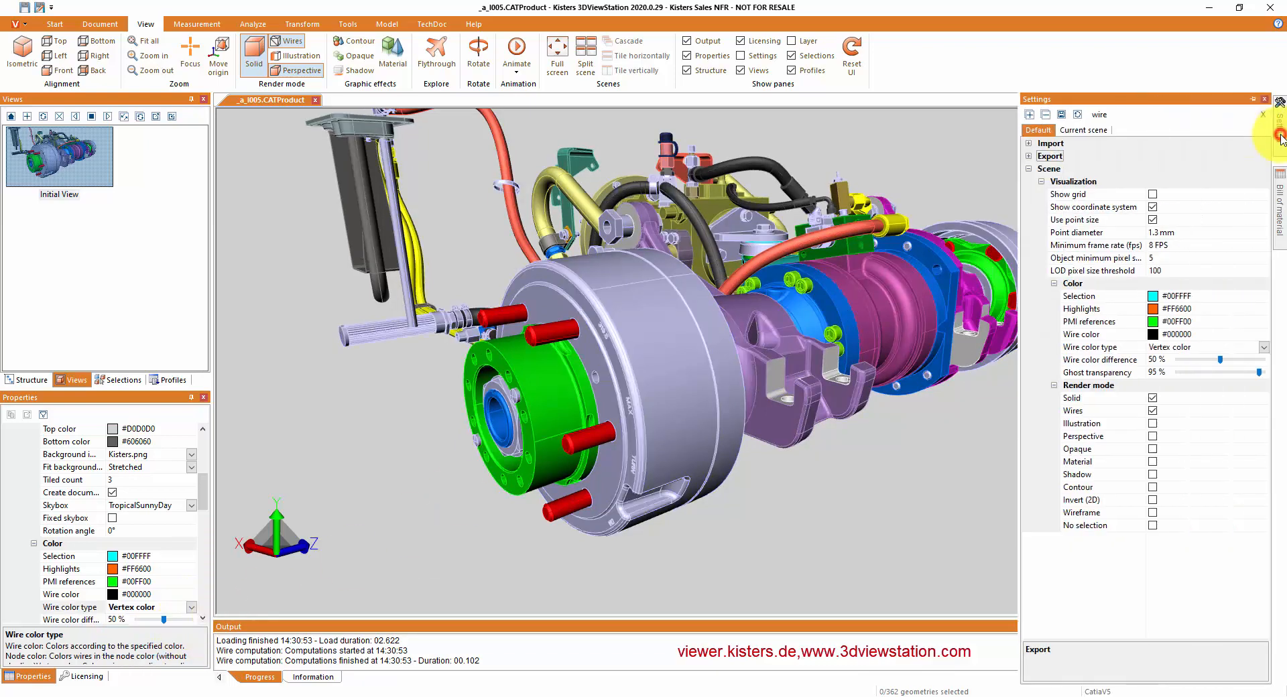
drag(1118, 114, 1085, 111)
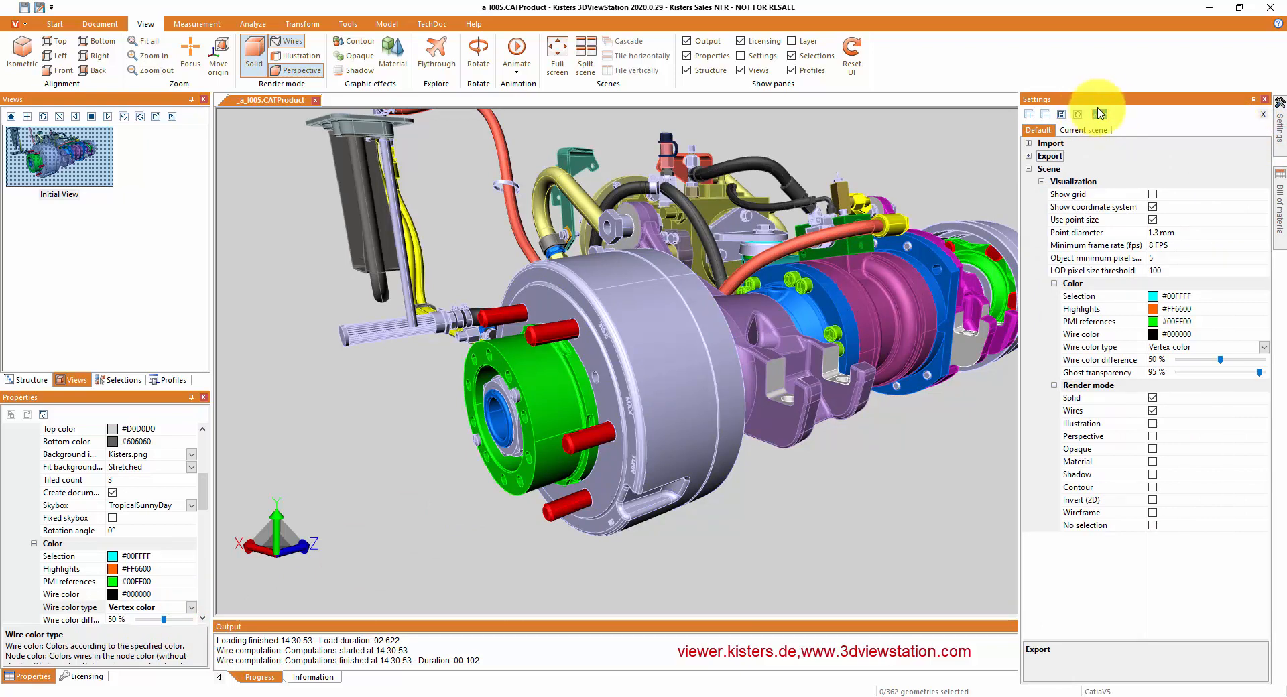
key(BackSpace)
text(wire)
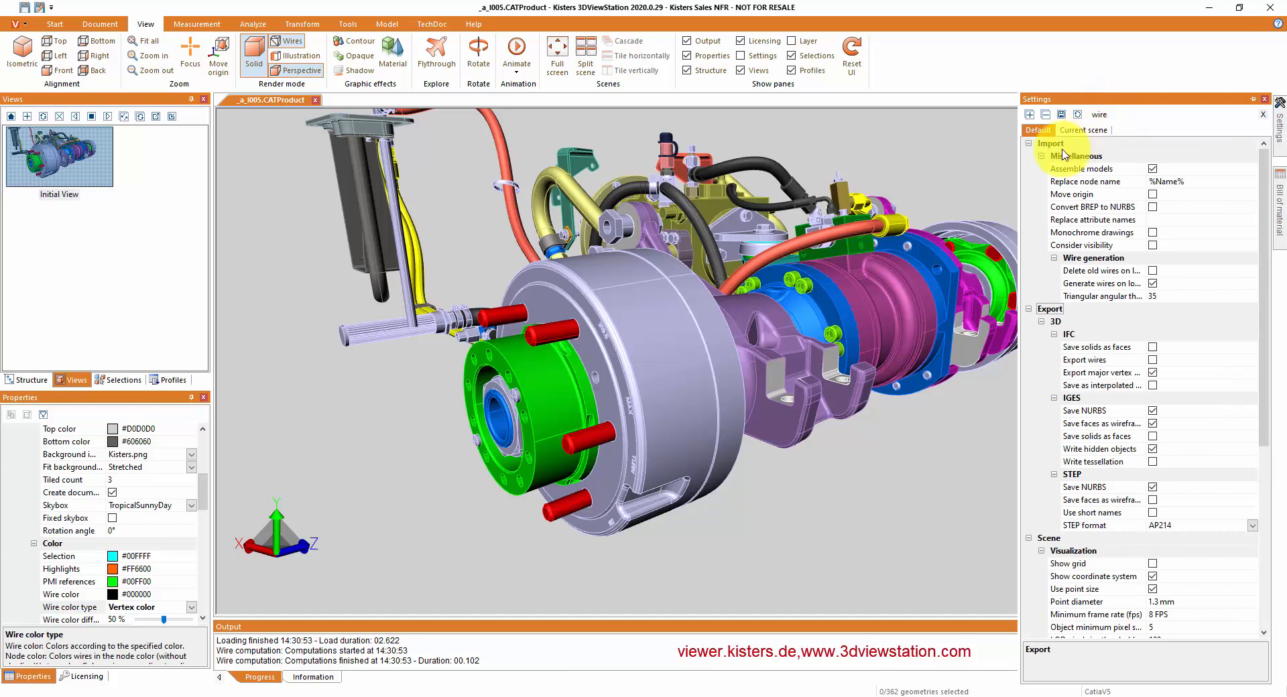
click(1030, 144)
click(1029, 156)
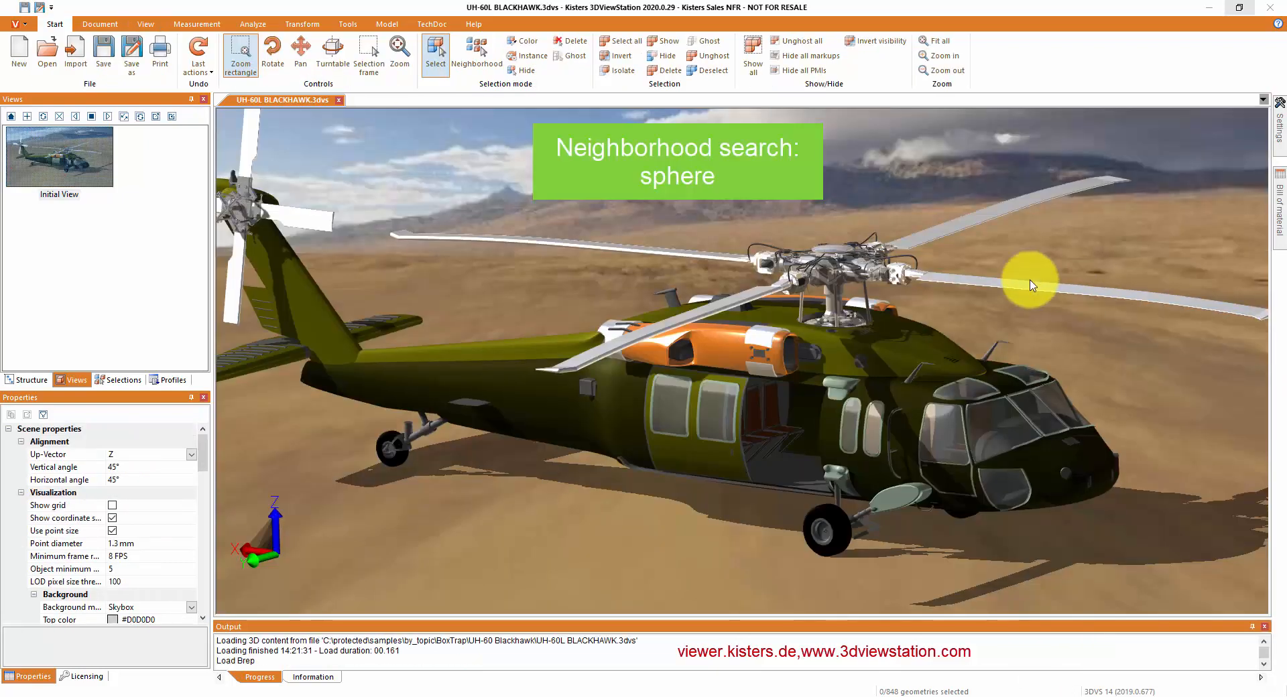
Step: Set up a neighborhood search with an individual sphere from the helicopter's rotor head and stretch its radius to about 436
click(487, 53)
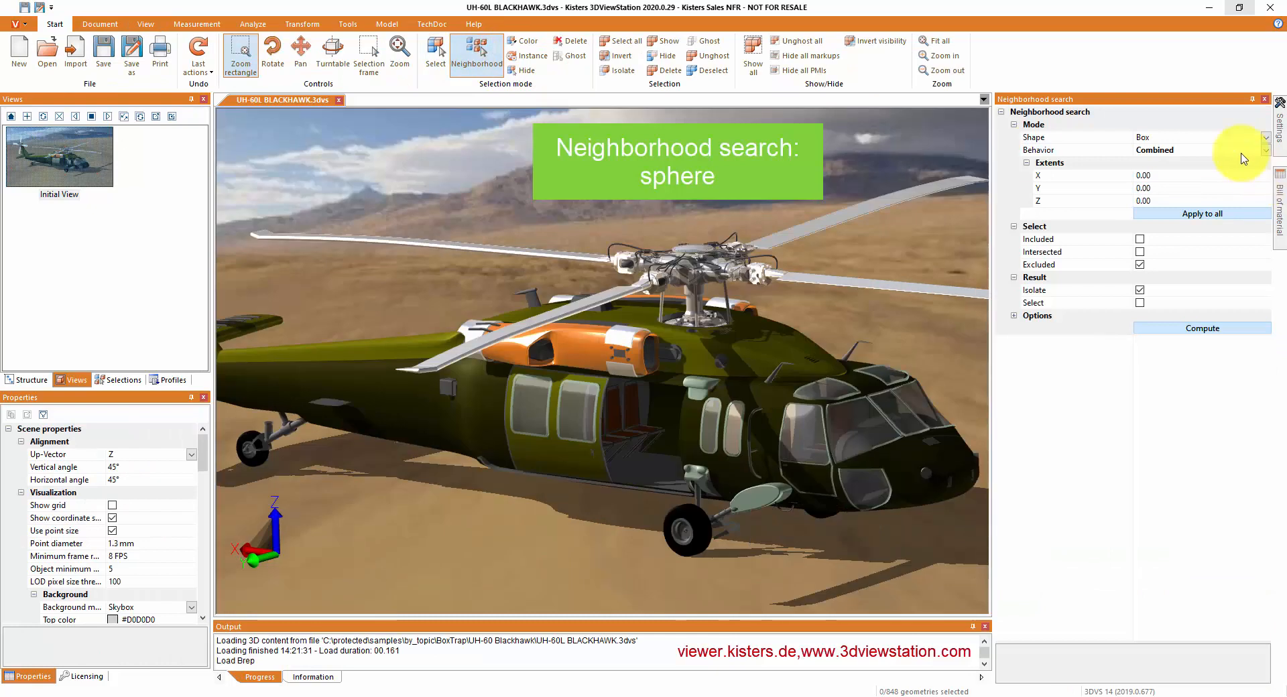
click(1268, 150)
click(1243, 175)
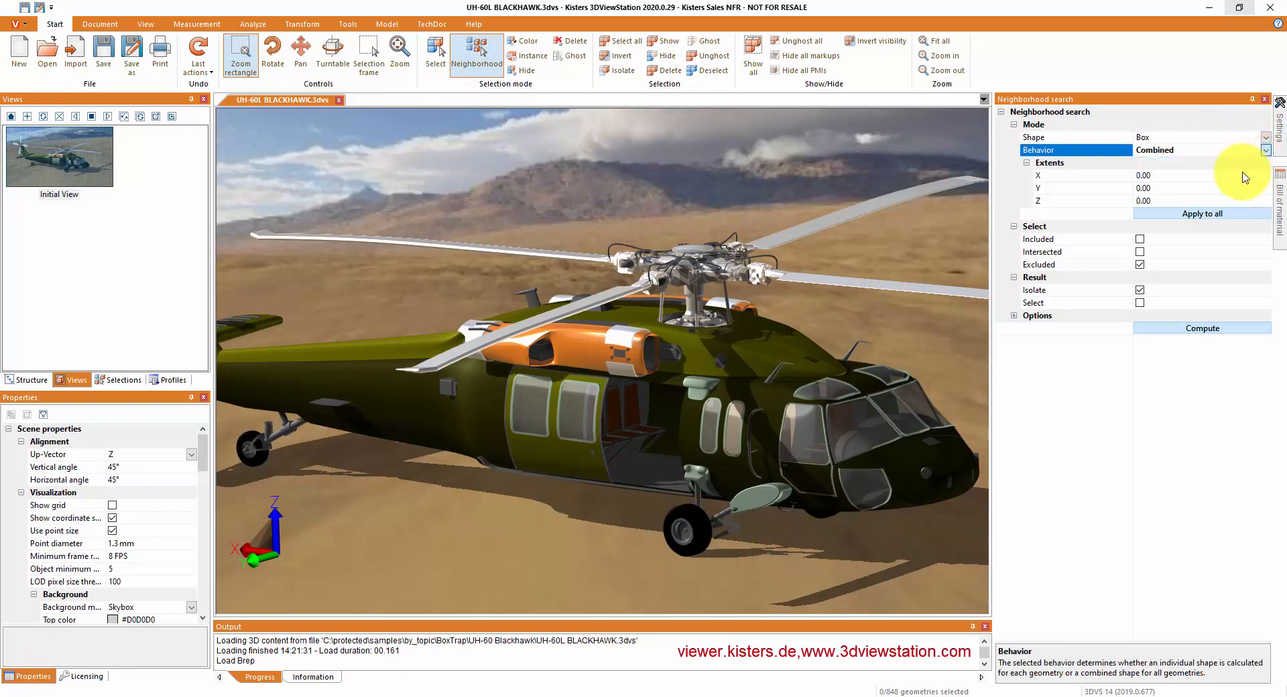
click(1265, 137)
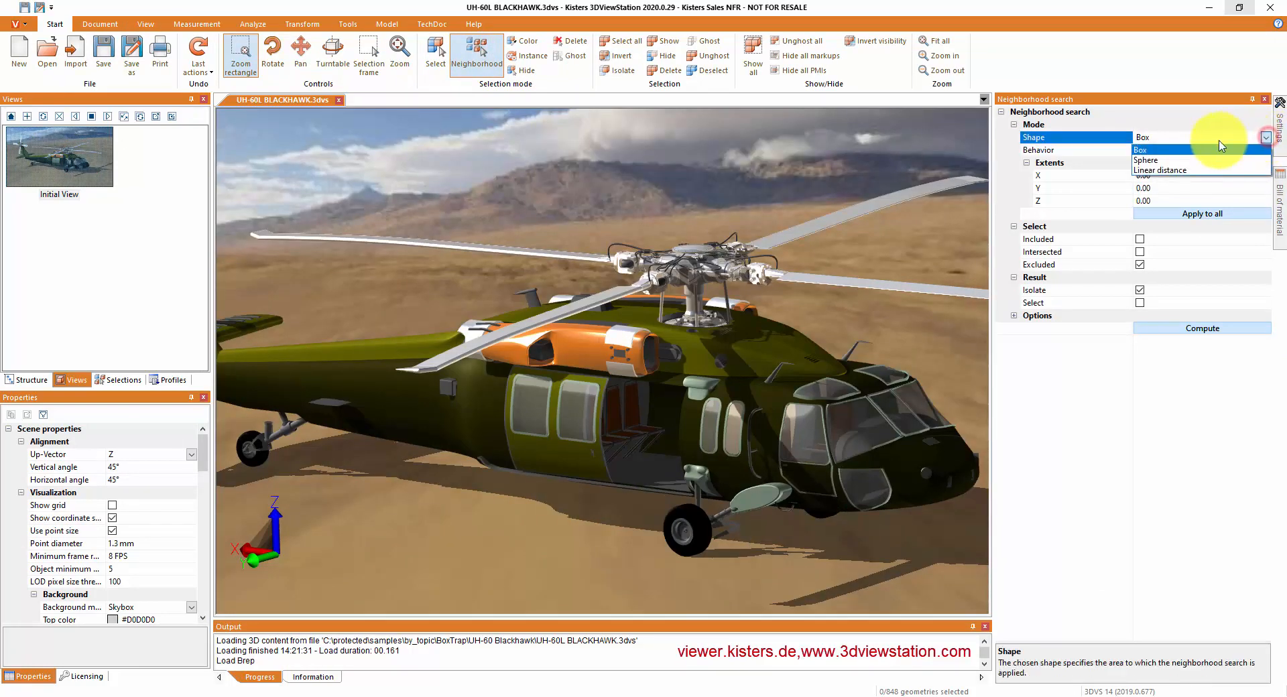
click(1211, 163)
click(690, 287)
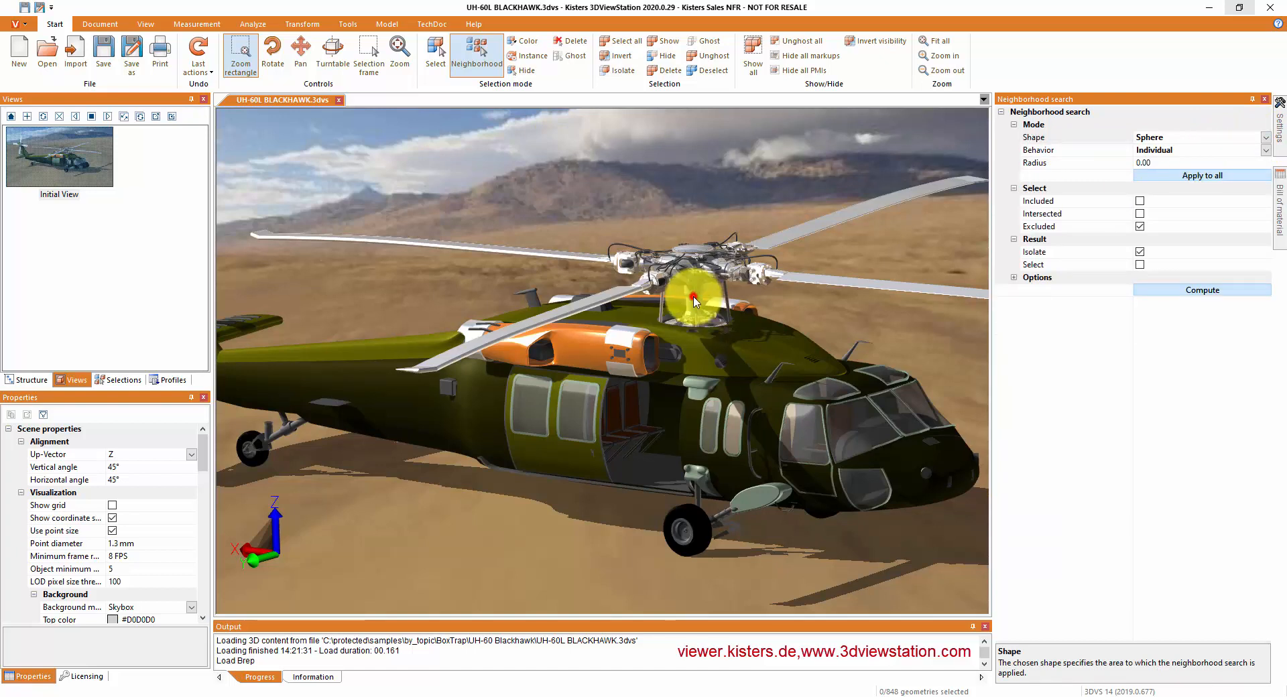
drag(687, 333, 553, 328)
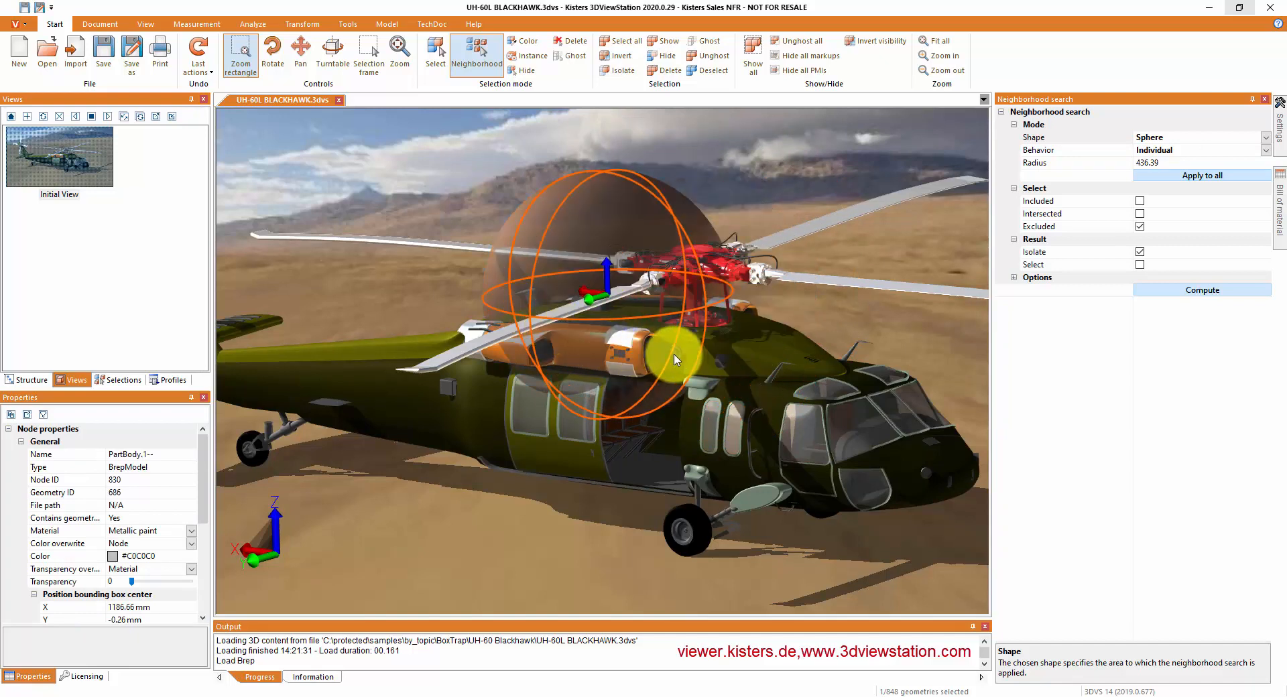
Step: Make the sphere search find included and intersected geometries instead of excluded ones, and compute it
click(1139, 202)
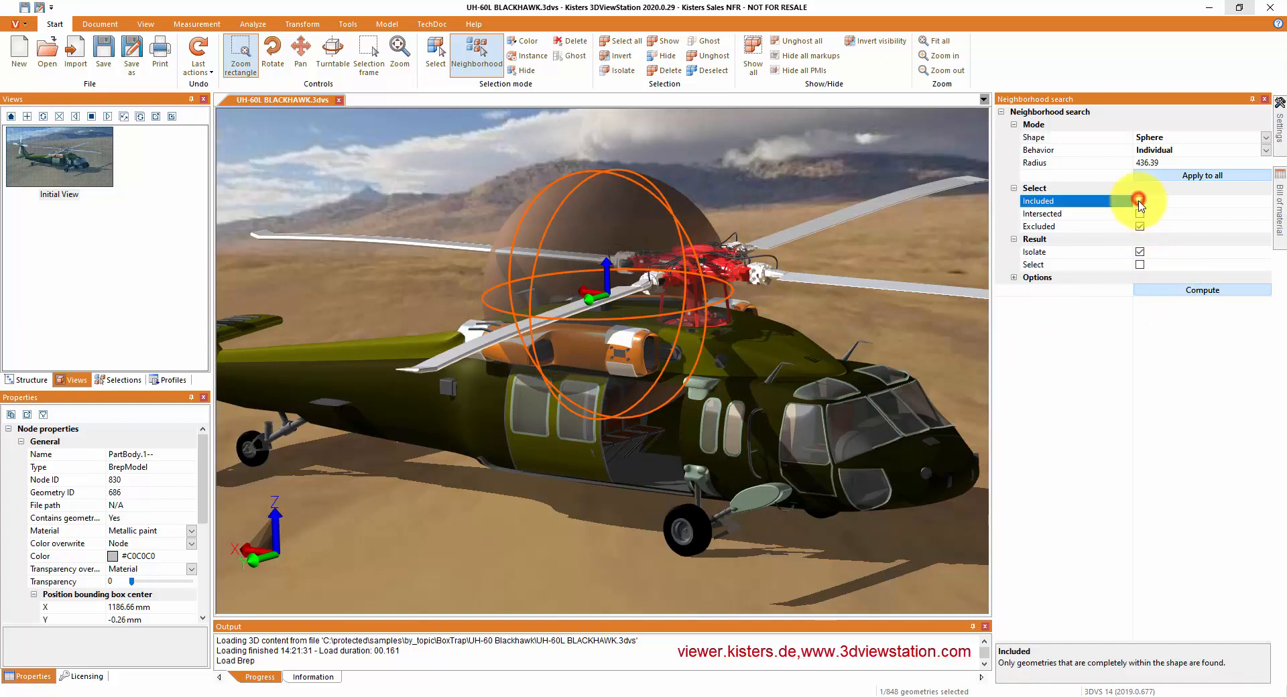
click(1140, 226)
click(1139, 213)
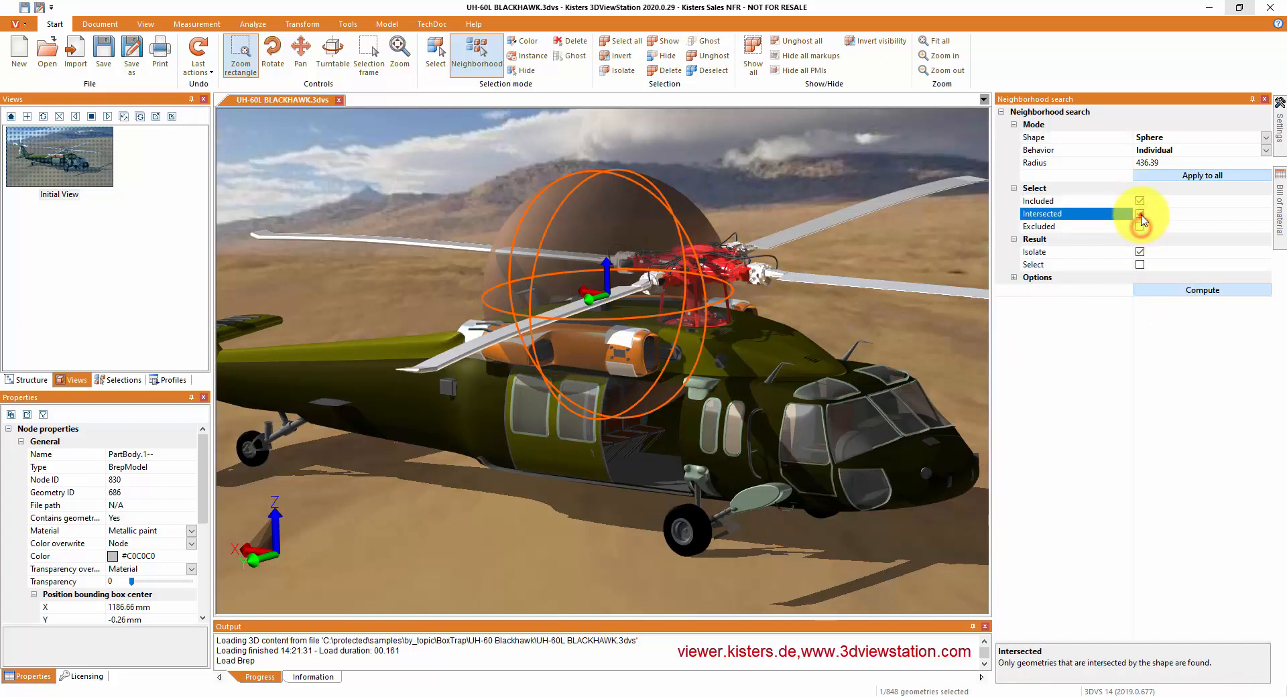
click(1171, 291)
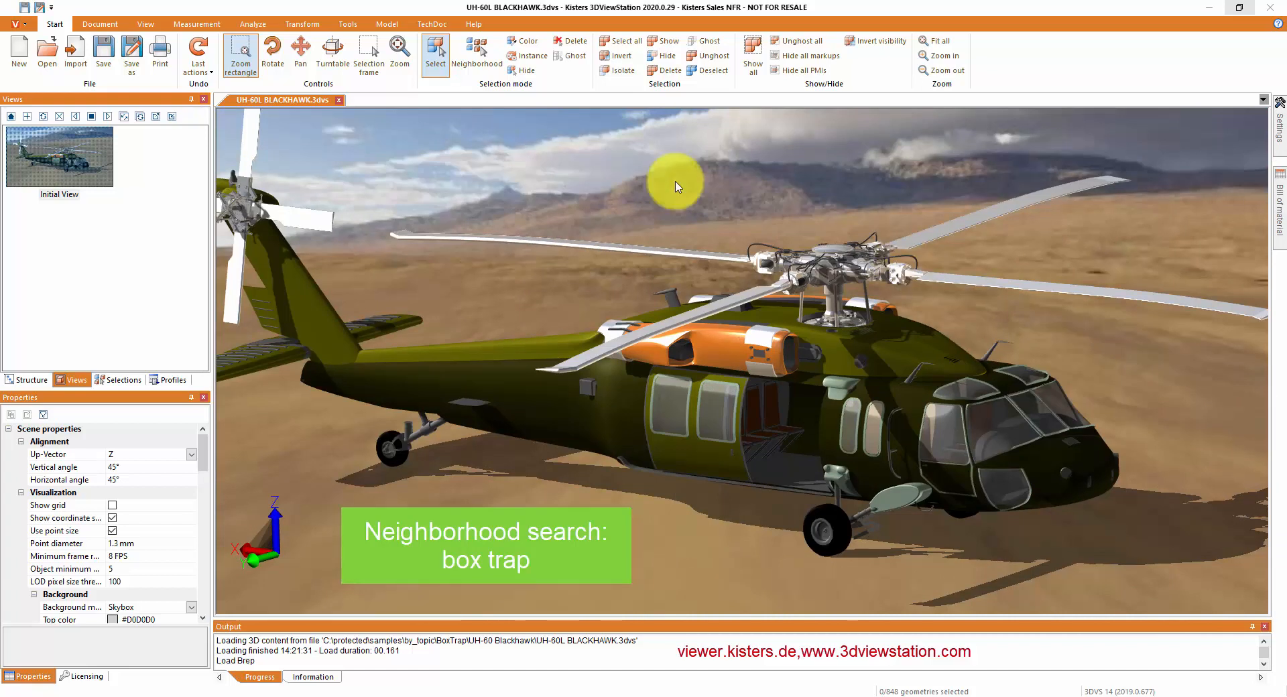
Step: Compute a neighborhood search with an individual box around the orange engine cover on the near side of the helicopter
click(473, 54)
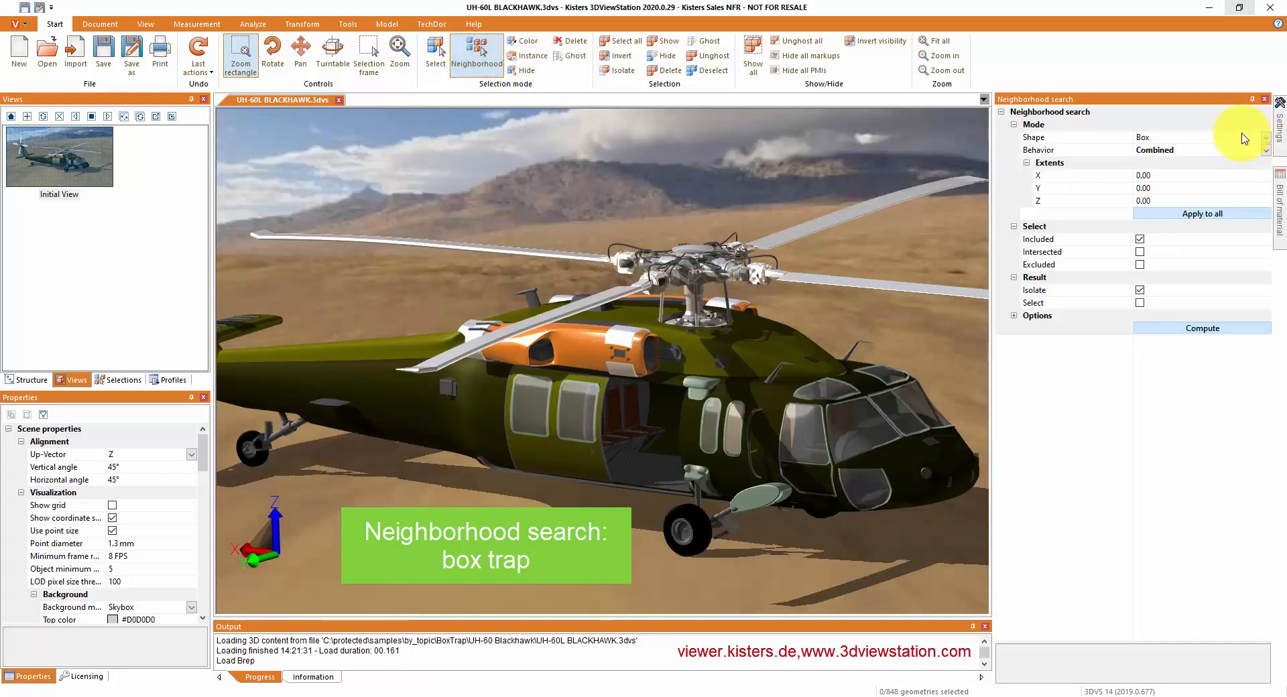
click(1265, 136)
click(1199, 150)
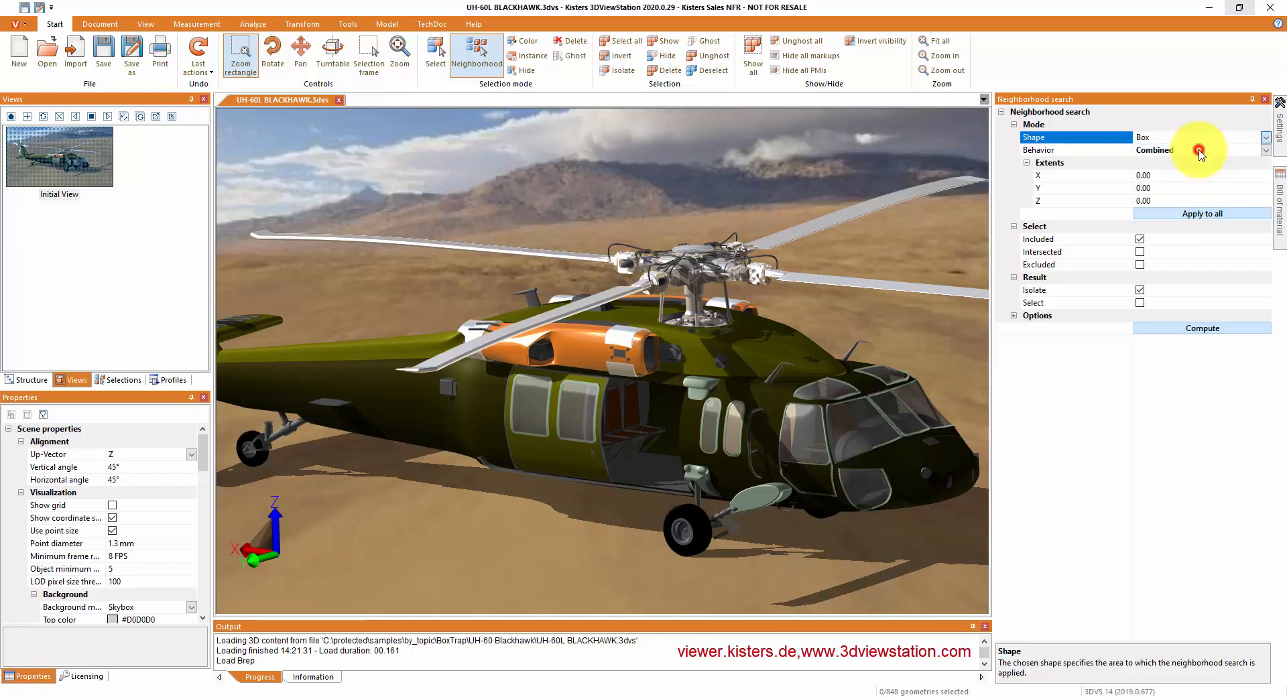
click(1268, 151)
click(1242, 173)
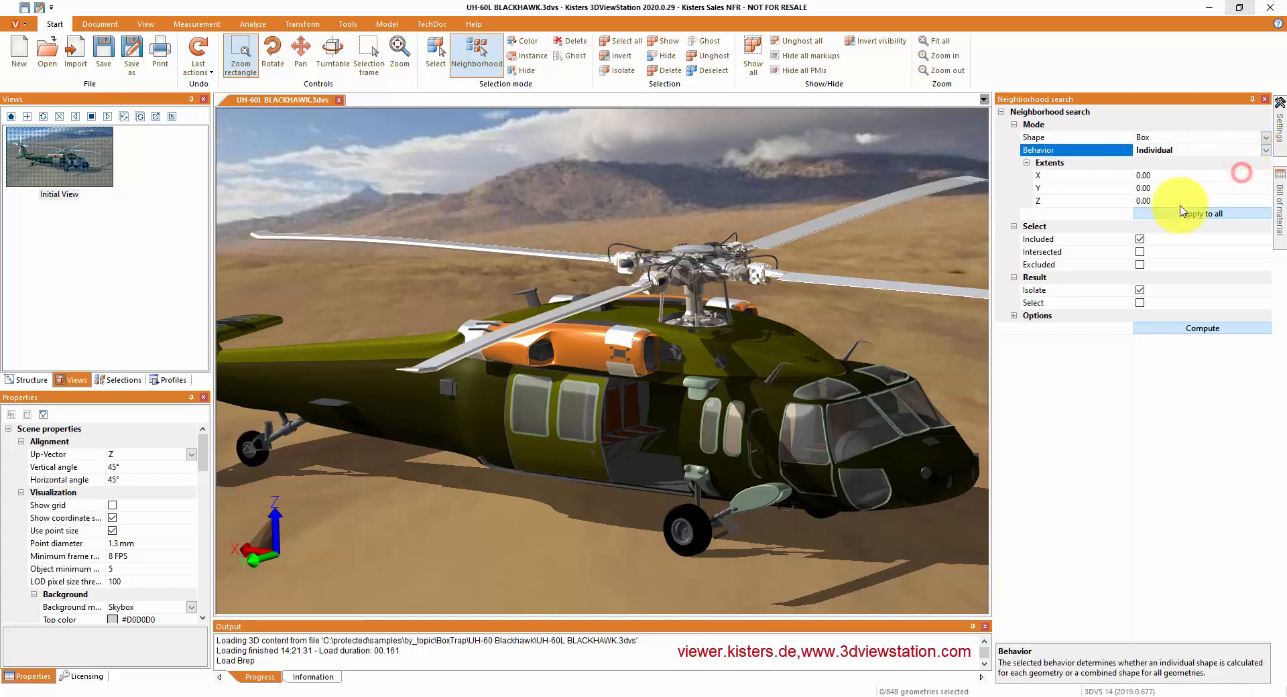
click(569, 350)
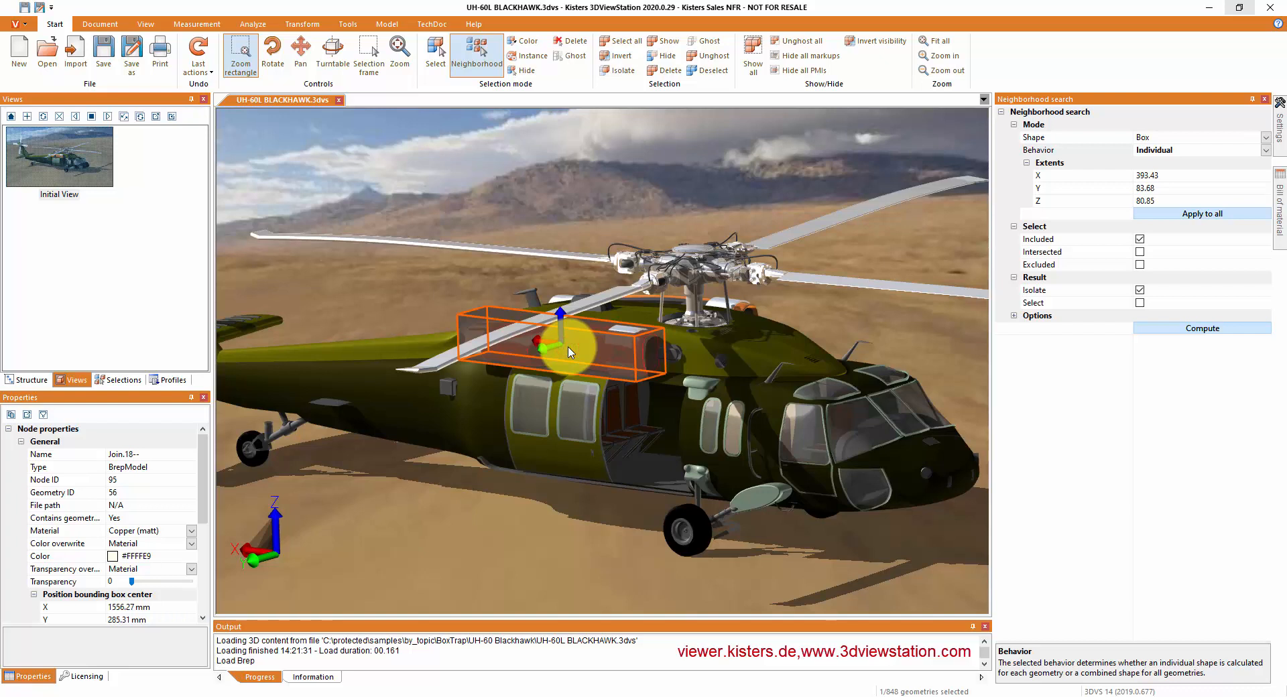
click(1199, 328)
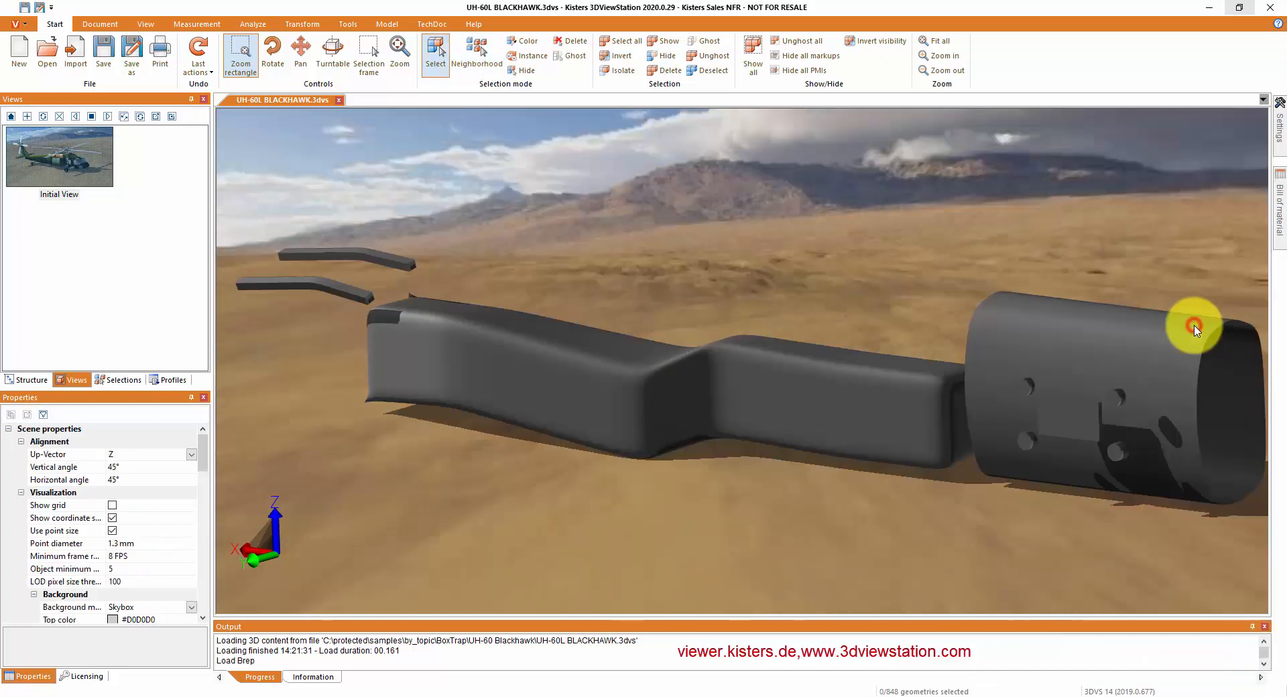
Step: Restore the initial view and set up a neighborhood search with a combined box around both orange engine covers
click(95, 149)
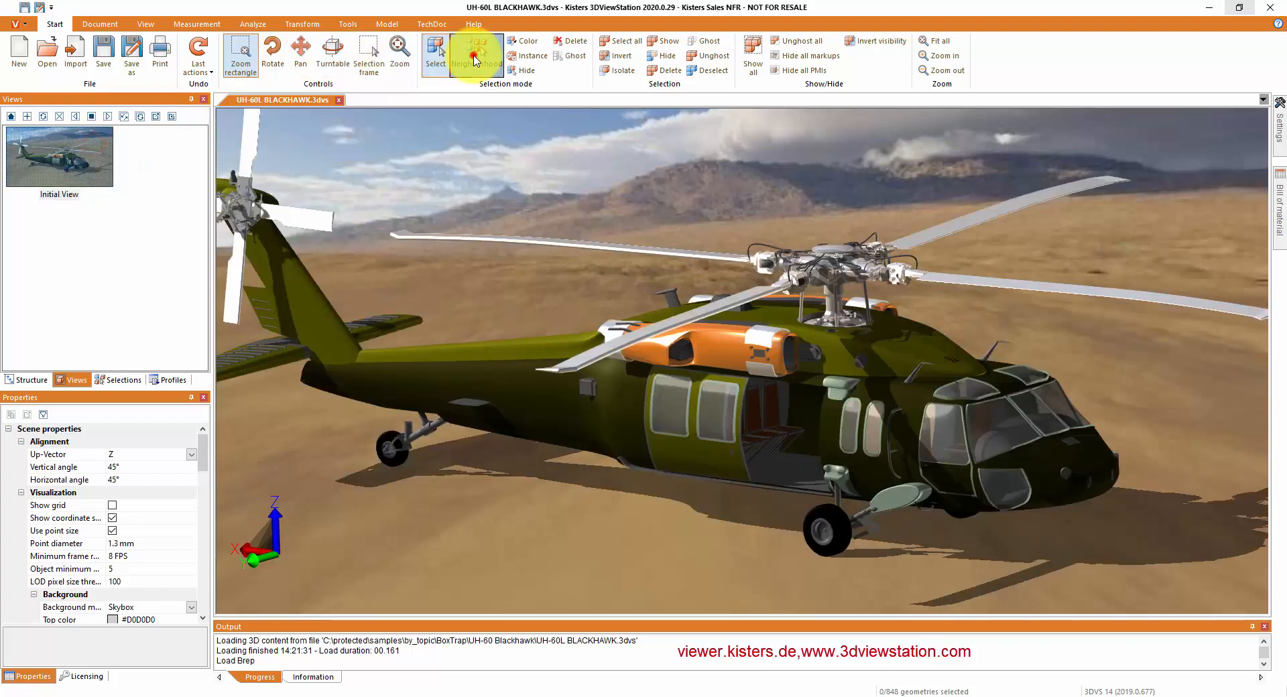
click(473, 53)
click(1163, 151)
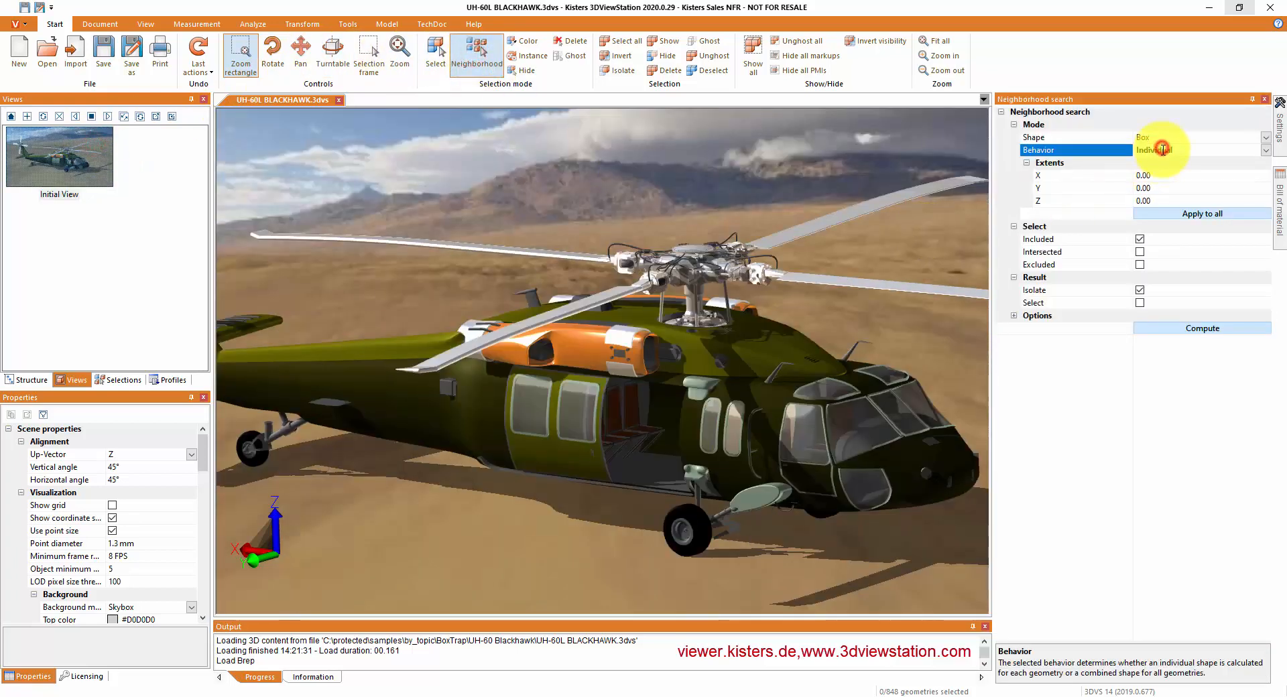
click(1262, 149)
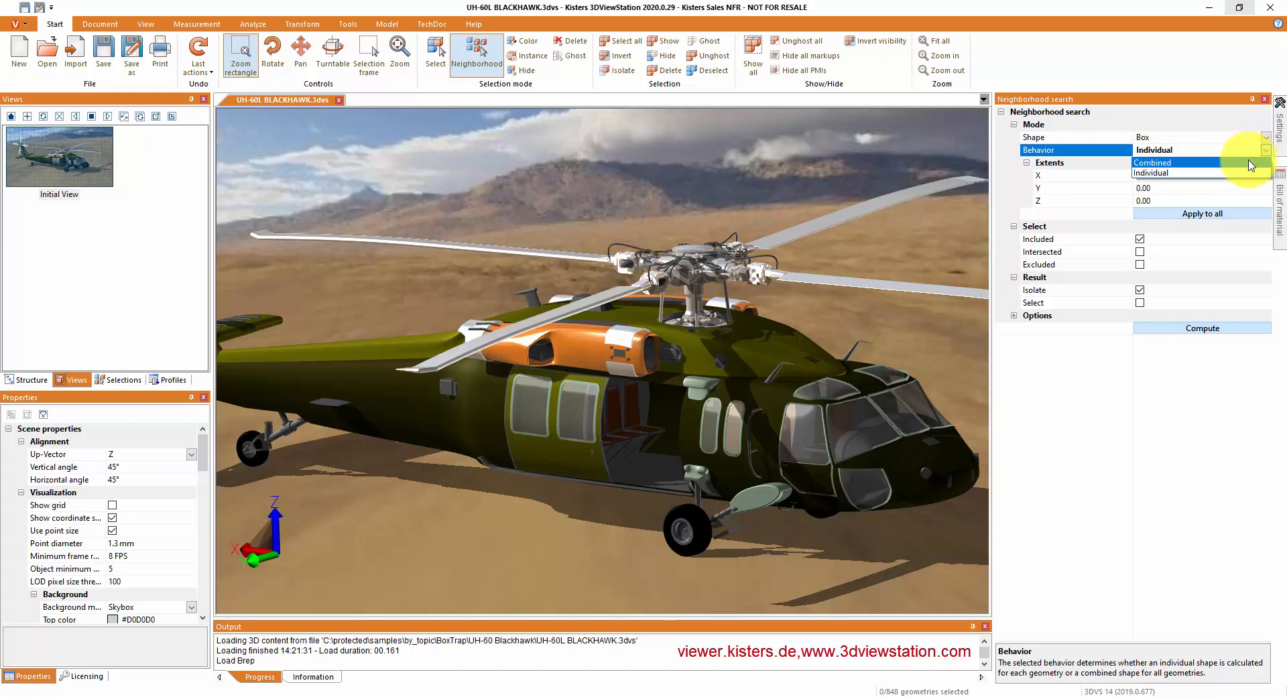
click(576, 346)
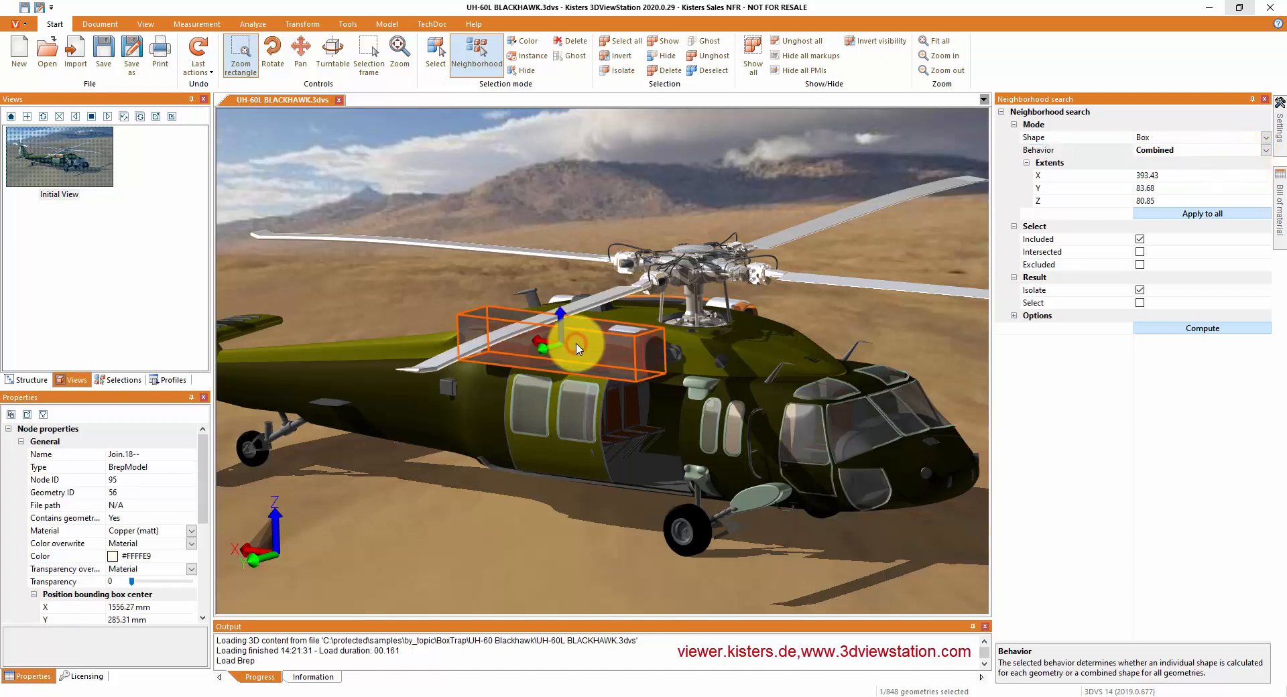
ctrl+click(674, 300)
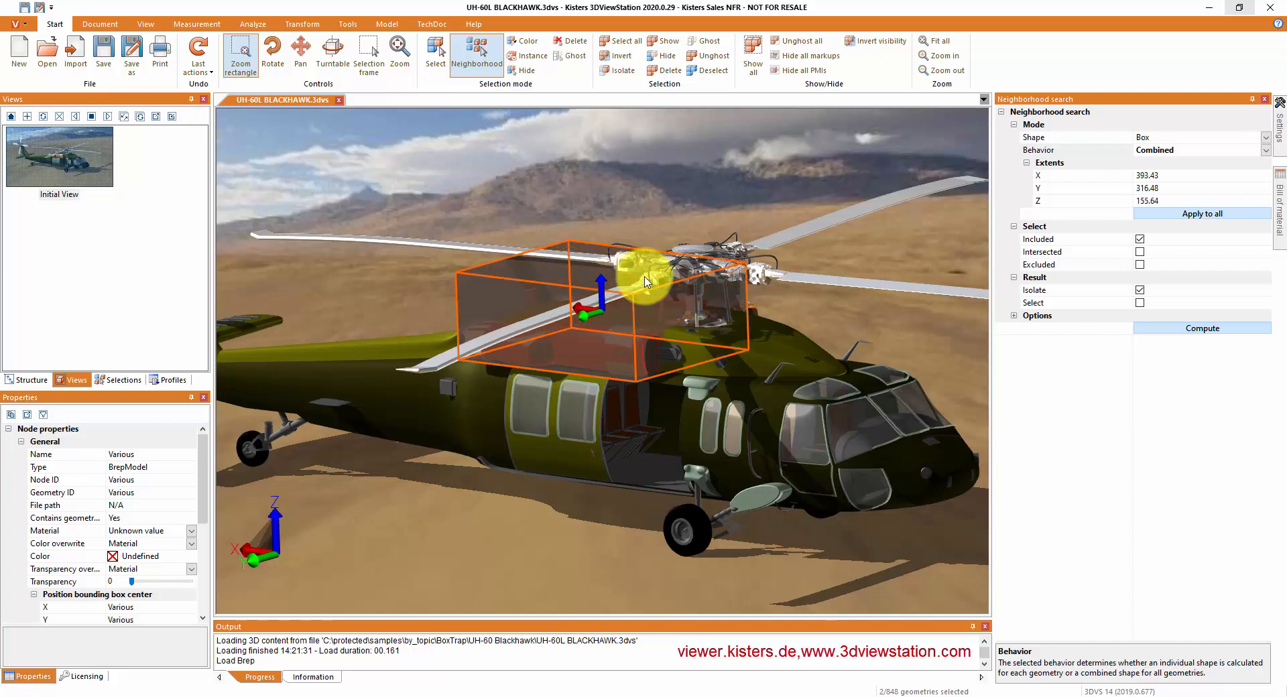
Step: Enlarge the combined search box to extents of about 438 in X and 215 in Z
drag(642, 267, 641, 230)
mouse_move(817, 400)
middle_down()
mouse_move(649, 396)
mouse_move(829, 394)
middle_up()
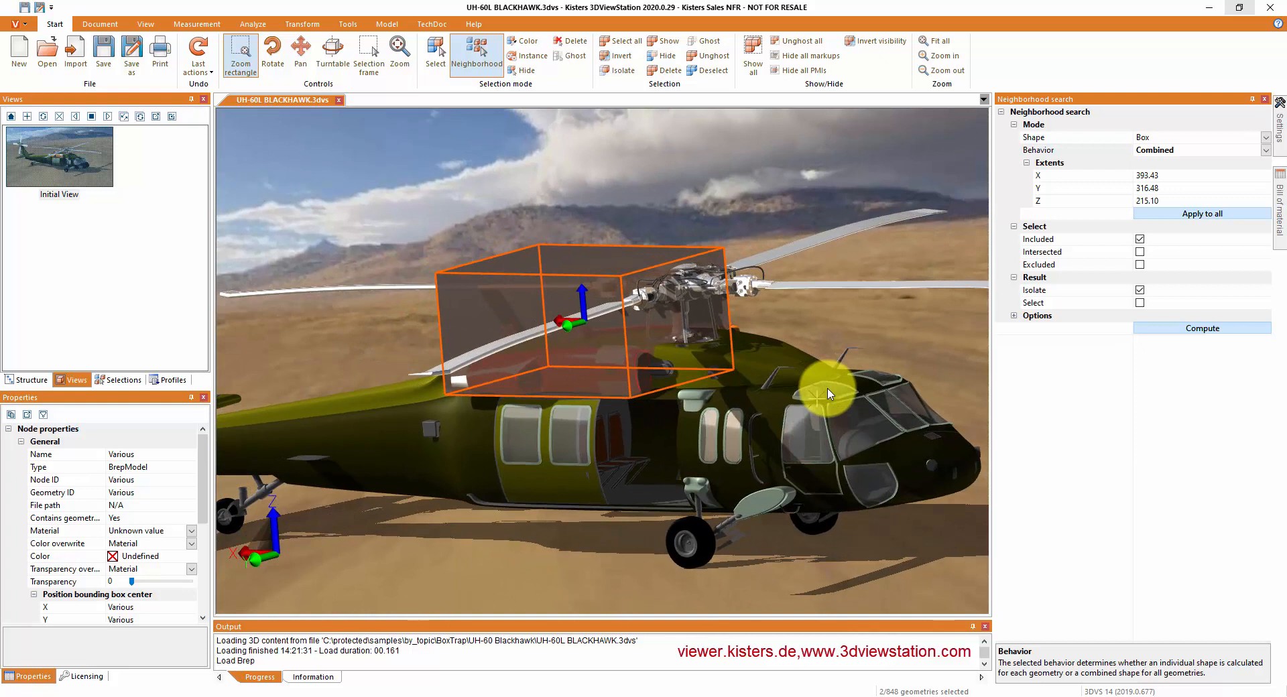
drag(692, 321, 710, 322)
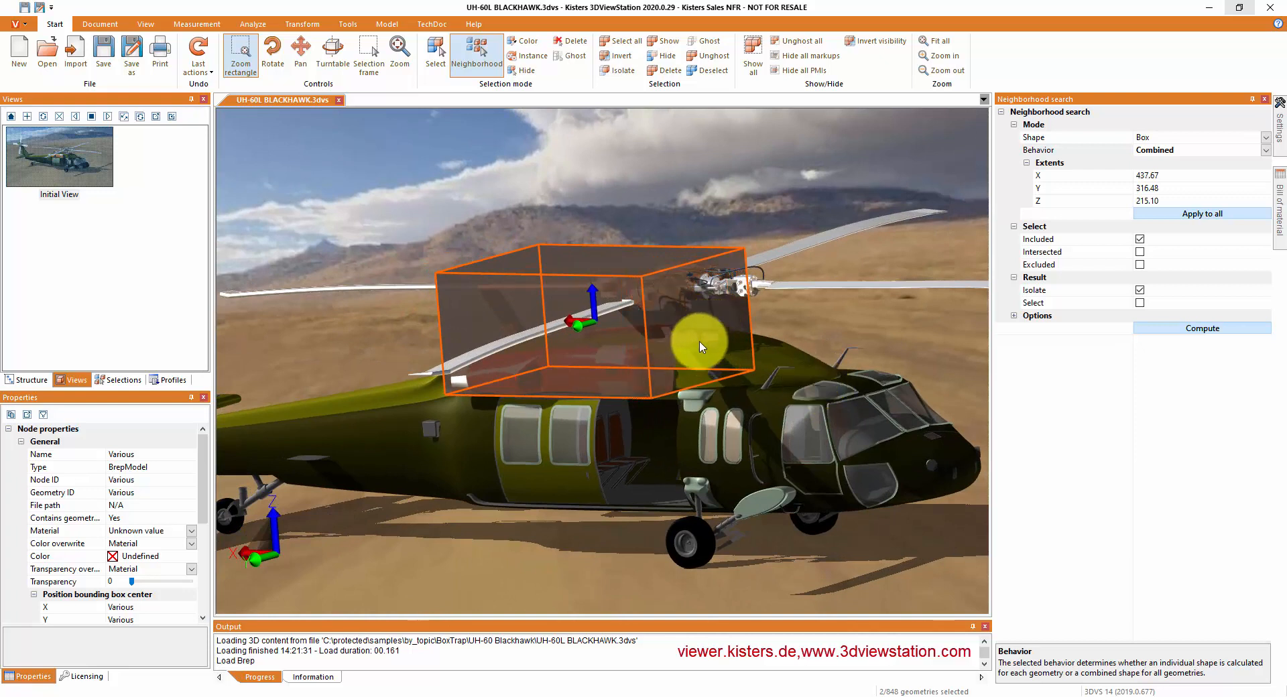
Step: Limit the combined box search to included geometries, compute it and inspect the isolated parts from a lower angle
click(1139, 252)
click(1140, 238)
click(1139, 252)
click(1140, 239)
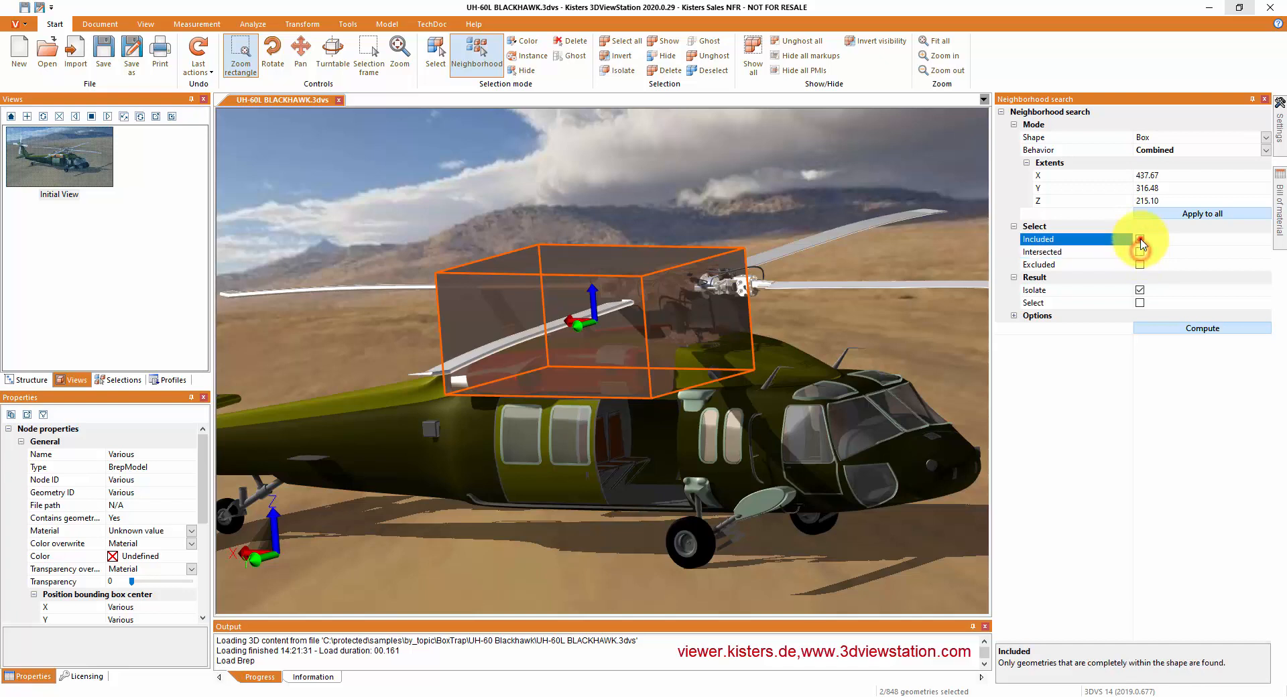
click(1212, 331)
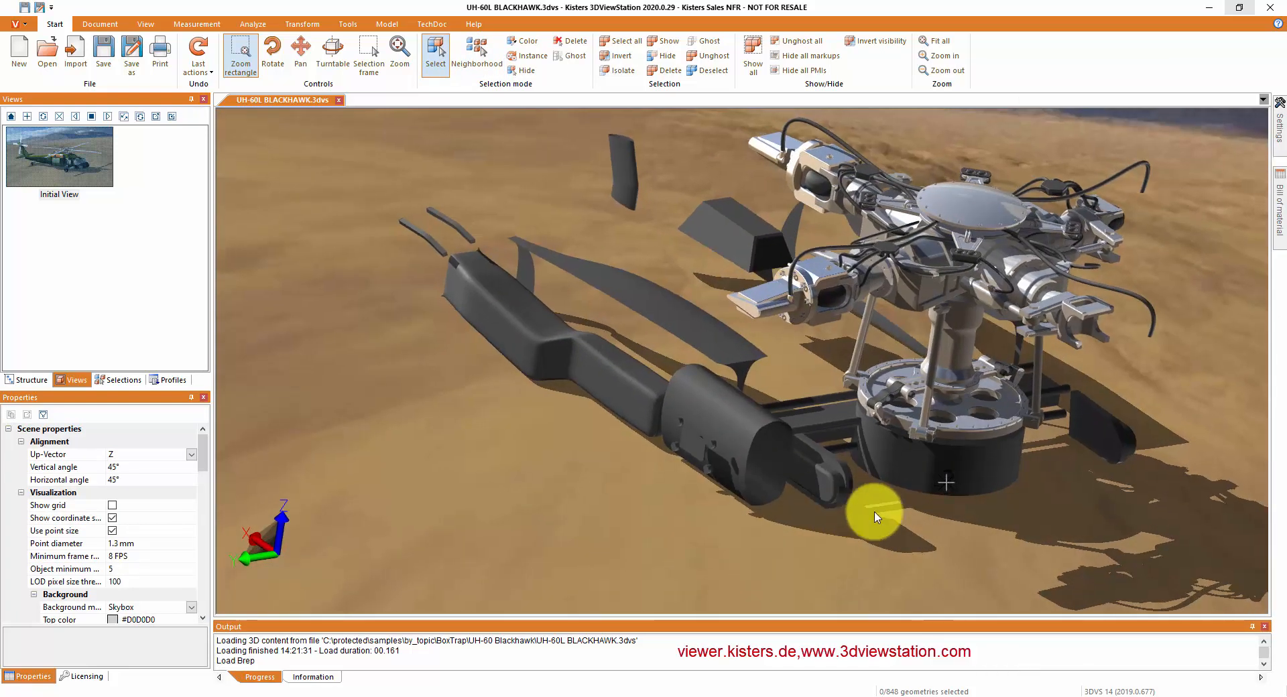
middle_drag(875, 512, 921, 492)
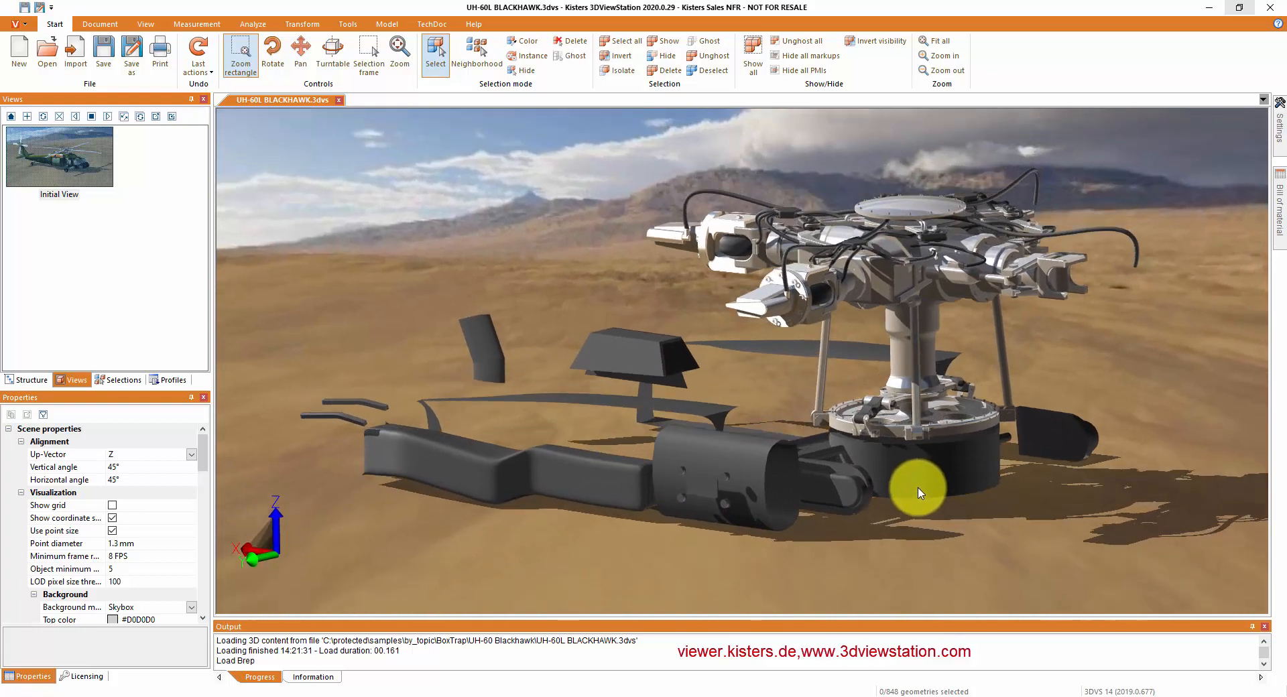
Step: Restore the initial view and set up a combined box neighborhood search for included and intersected geometries around both orange engine covers
click(78, 173)
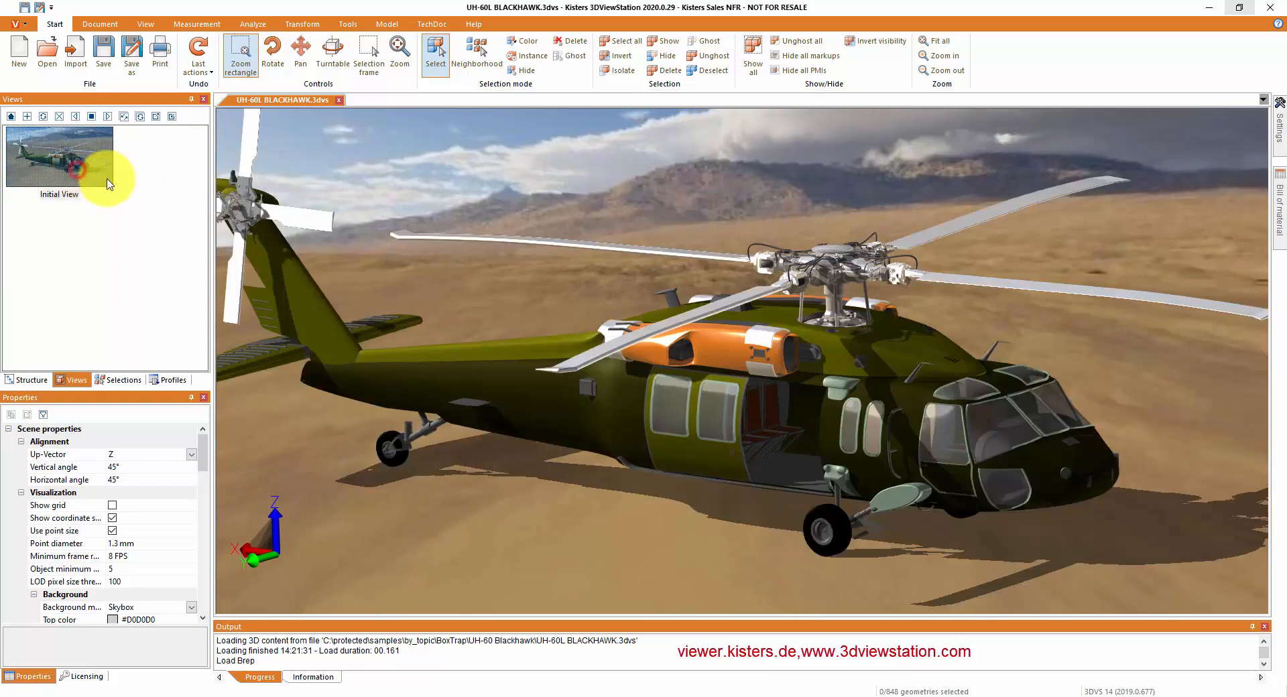
click(477, 54)
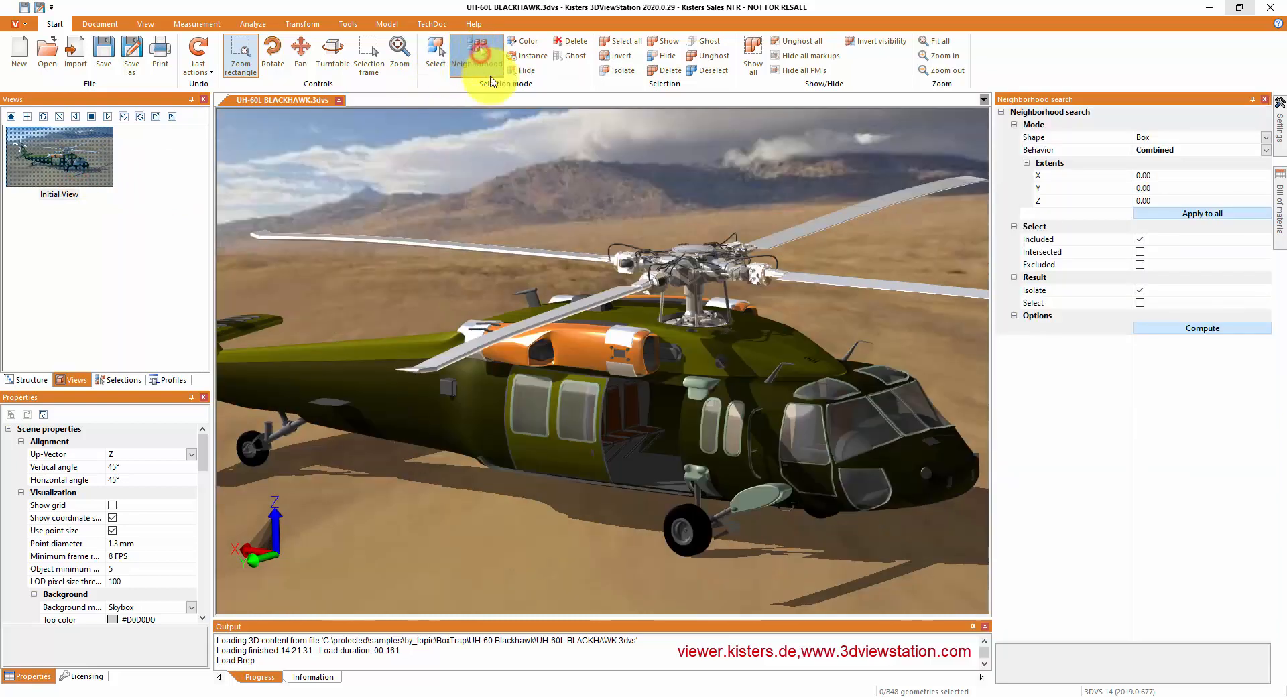
click(1139, 252)
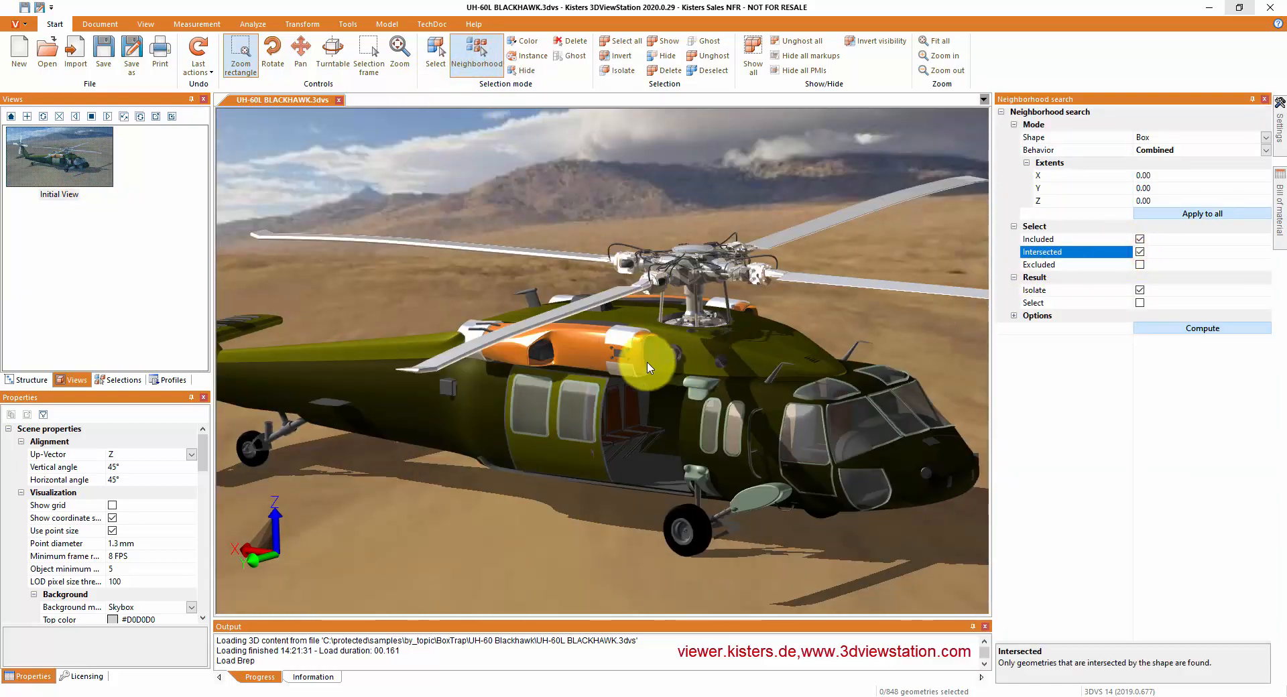
click(585, 346)
ctrl+click(677, 302)
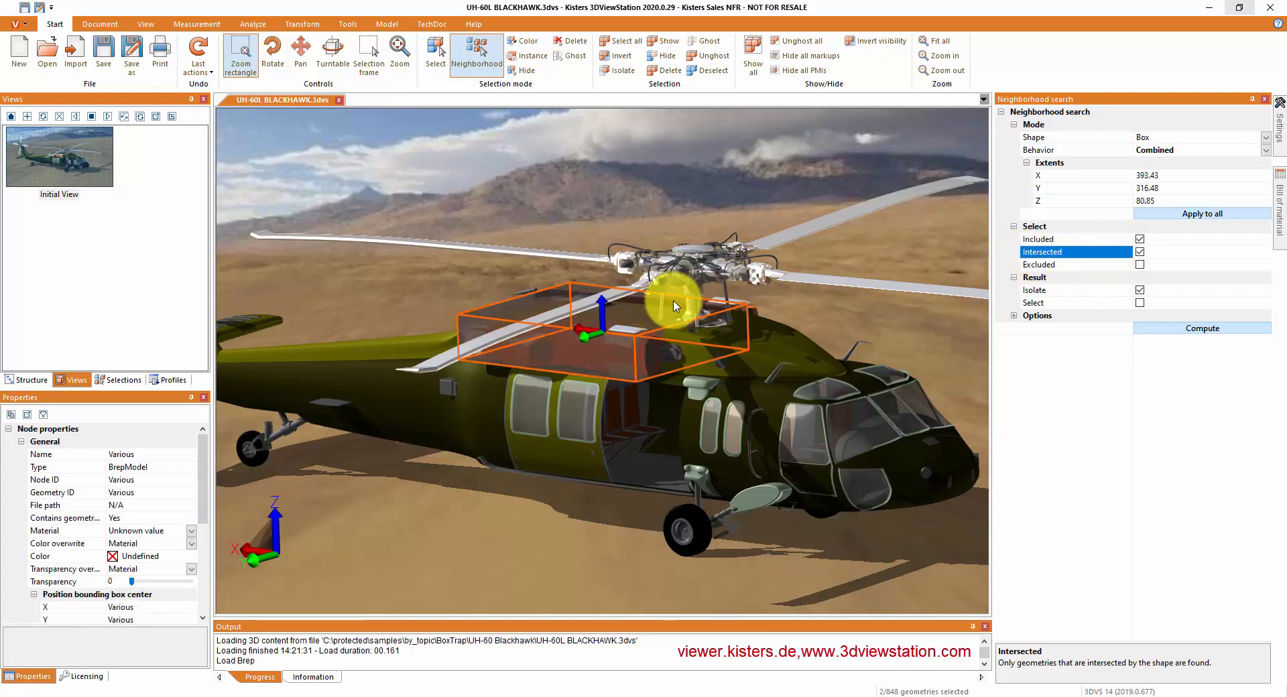
Step: Enlarge the combined box upward and toward the helicopter's nose, compute the search and inspect the isolated parts from a higher angle
drag(652, 310, 671, 227)
drag(709, 284, 782, 291)
click(1184, 328)
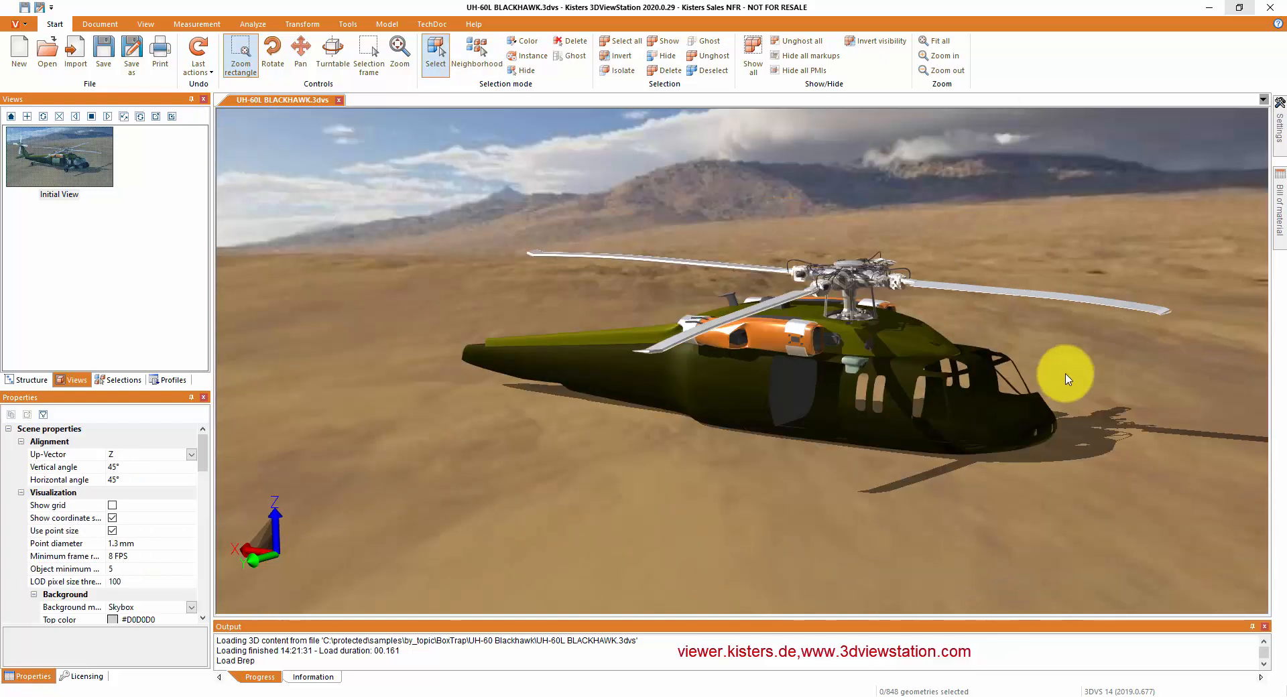
scroll(986, 402, up, 3)
drag(974, 413, 1020, 382)
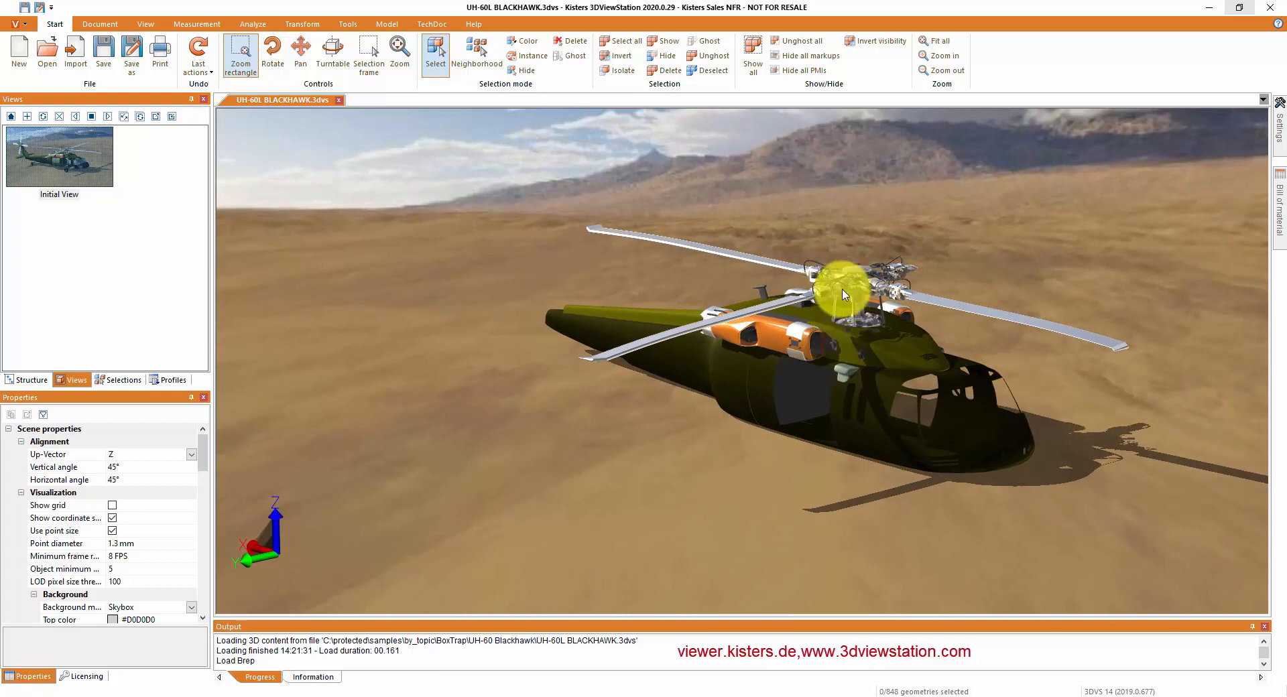
Step: Restore the initial view and fit a combined search box around both orange engine covers, enlarged to about 560 × 369 × 227
click(103, 148)
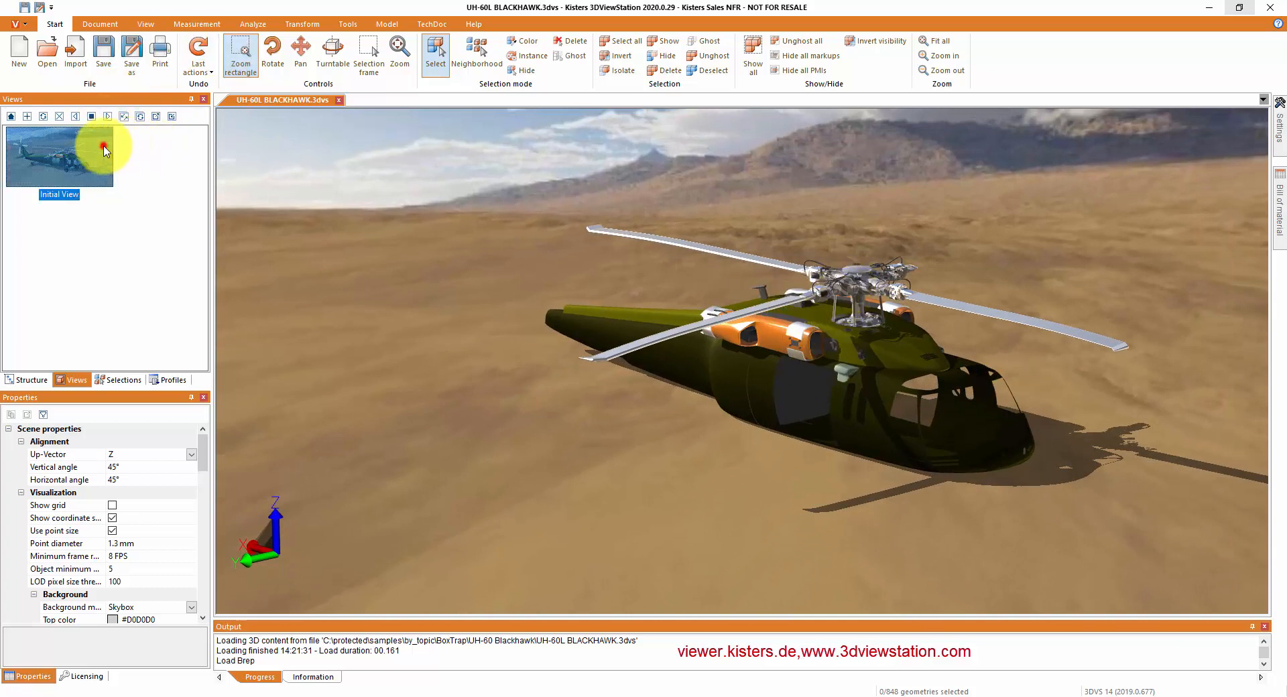
click(473, 52)
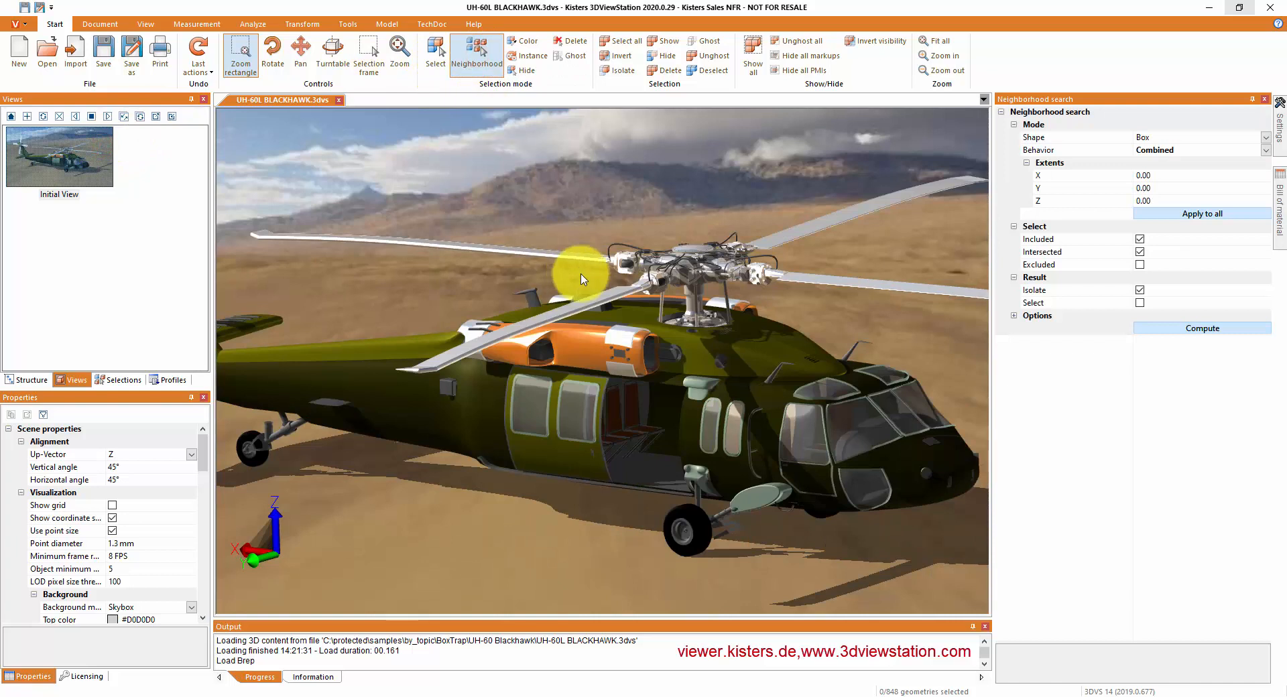
click(599, 344)
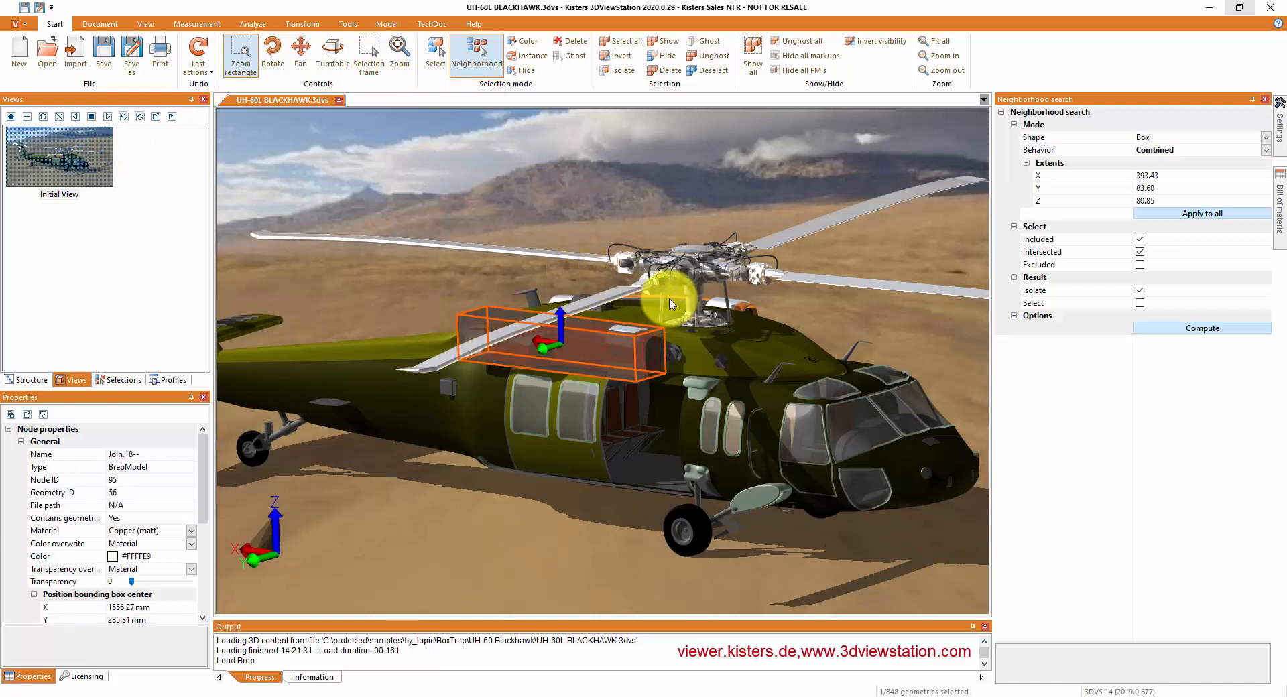
drag(637, 309, 643, 222)
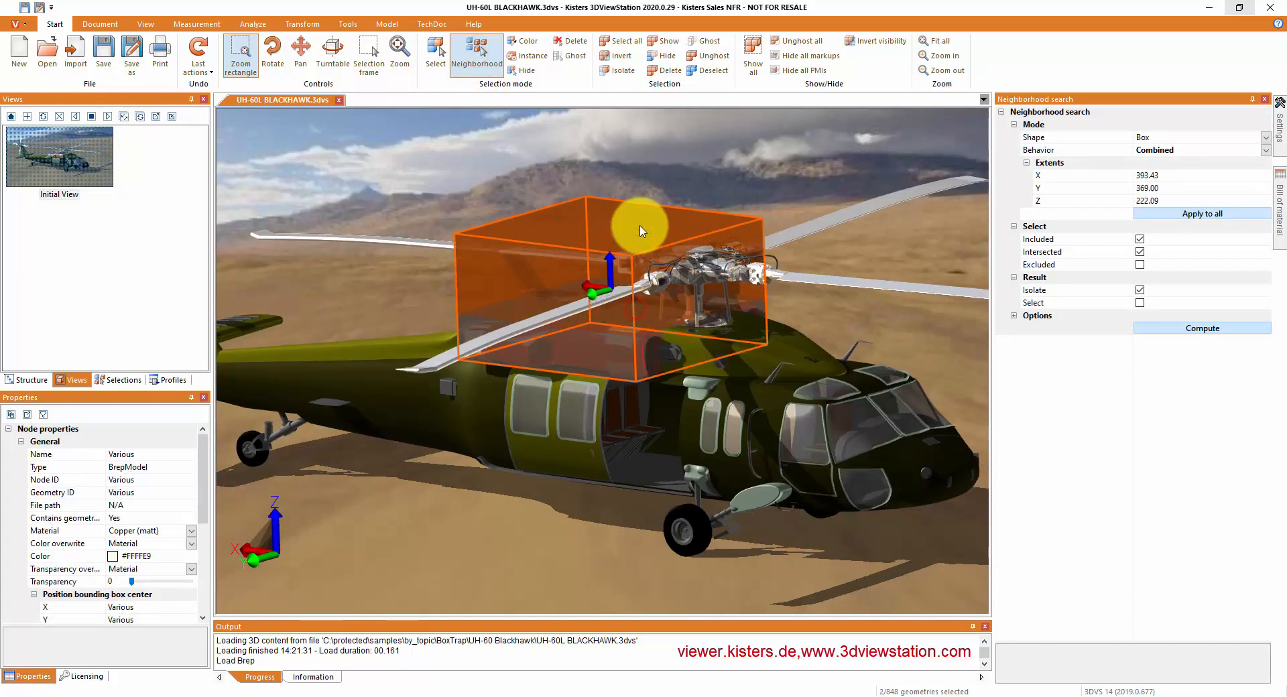
drag(704, 293, 775, 296)
Step: Limit the combined box search to excluded geometries, compute it and inspect the isolated parts
click(1140, 265)
click(1140, 252)
click(1139, 239)
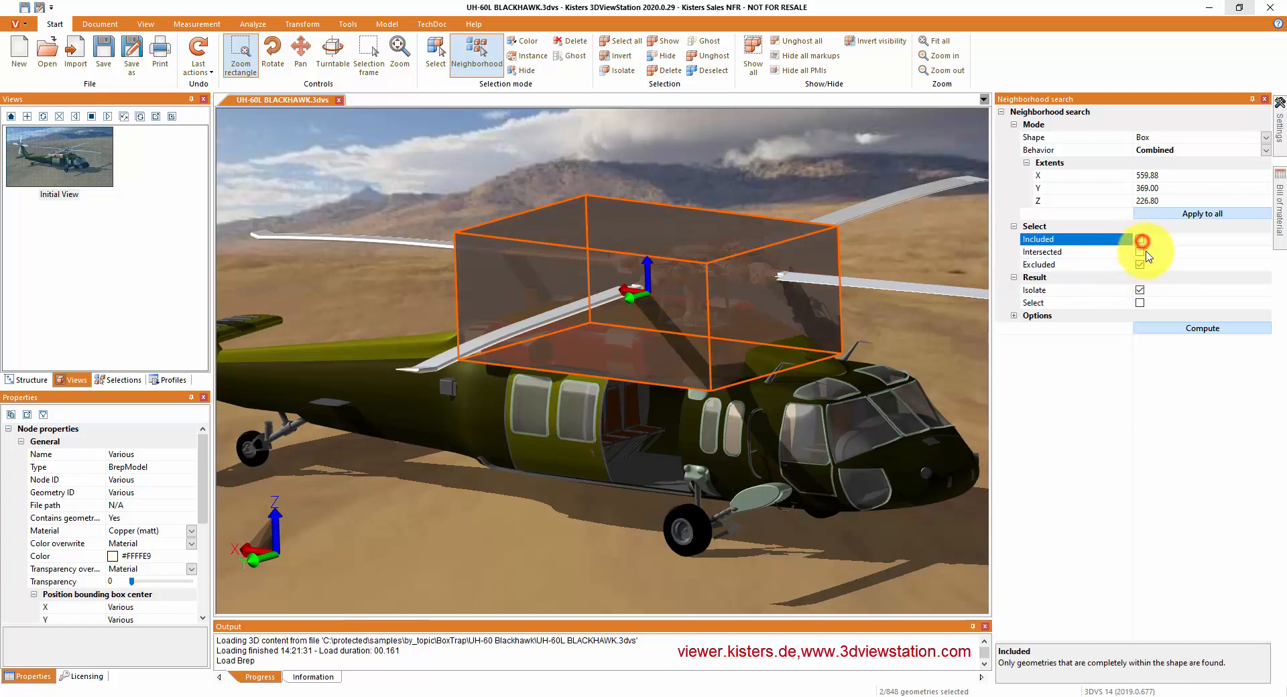
click(1181, 331)
mouse_move(982, 427)
middle_down()
mouse_move(982, 476)
mouse_move(990, 397)
mouse_move(985, 450)
mouse_move(974, 442)
middle_up()
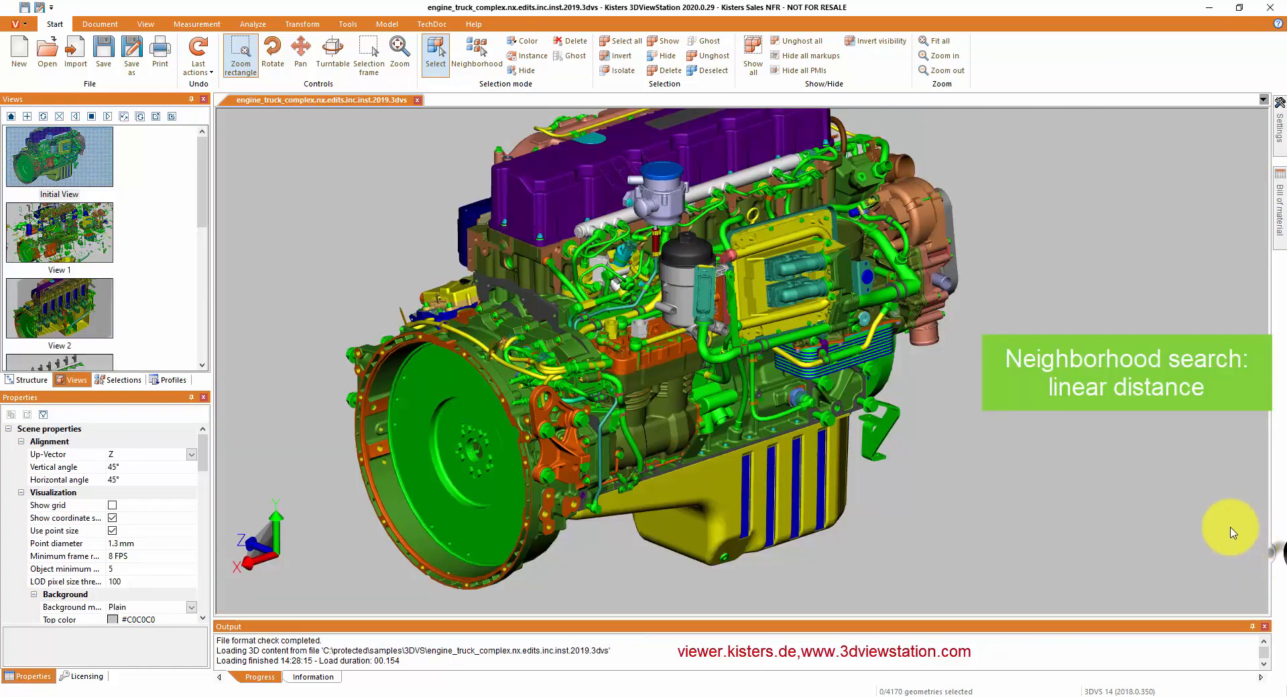
Step: Compute an individual linear distance neighborhood search of about 11.14 around the harness cable above the truck engine's oil pan and inspect the isolated parts
drag(1006, 435, 805, 355)
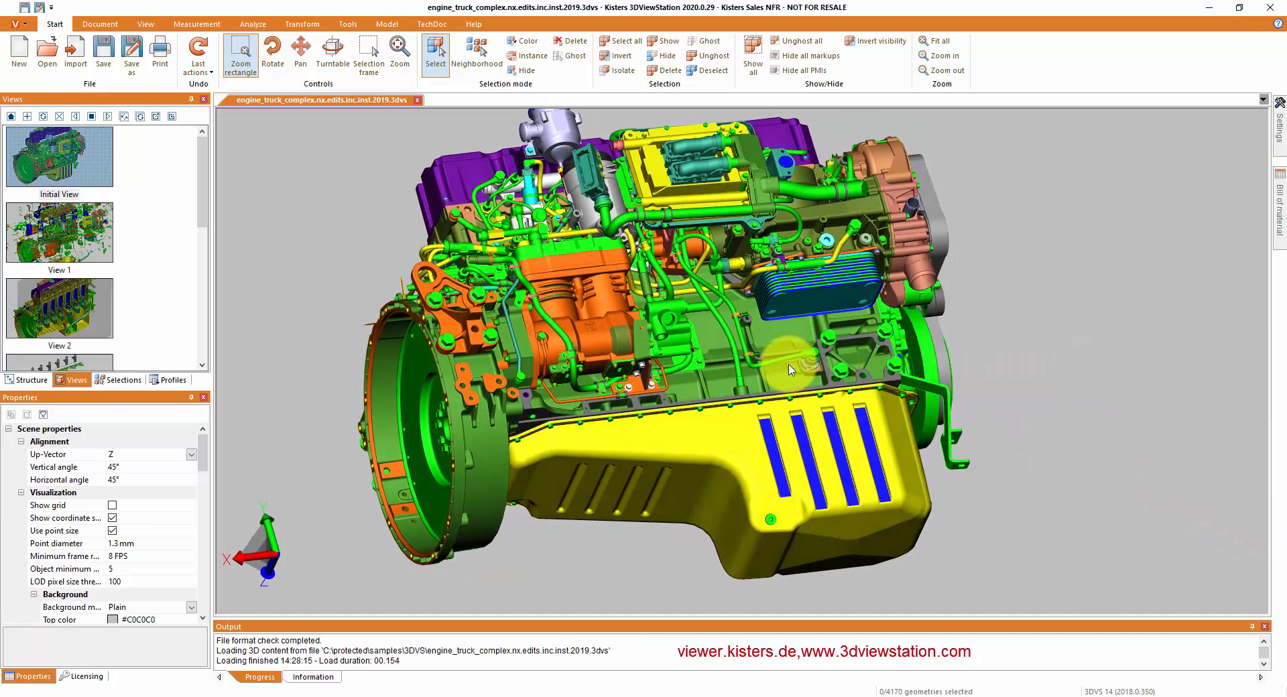
click(741, 335)
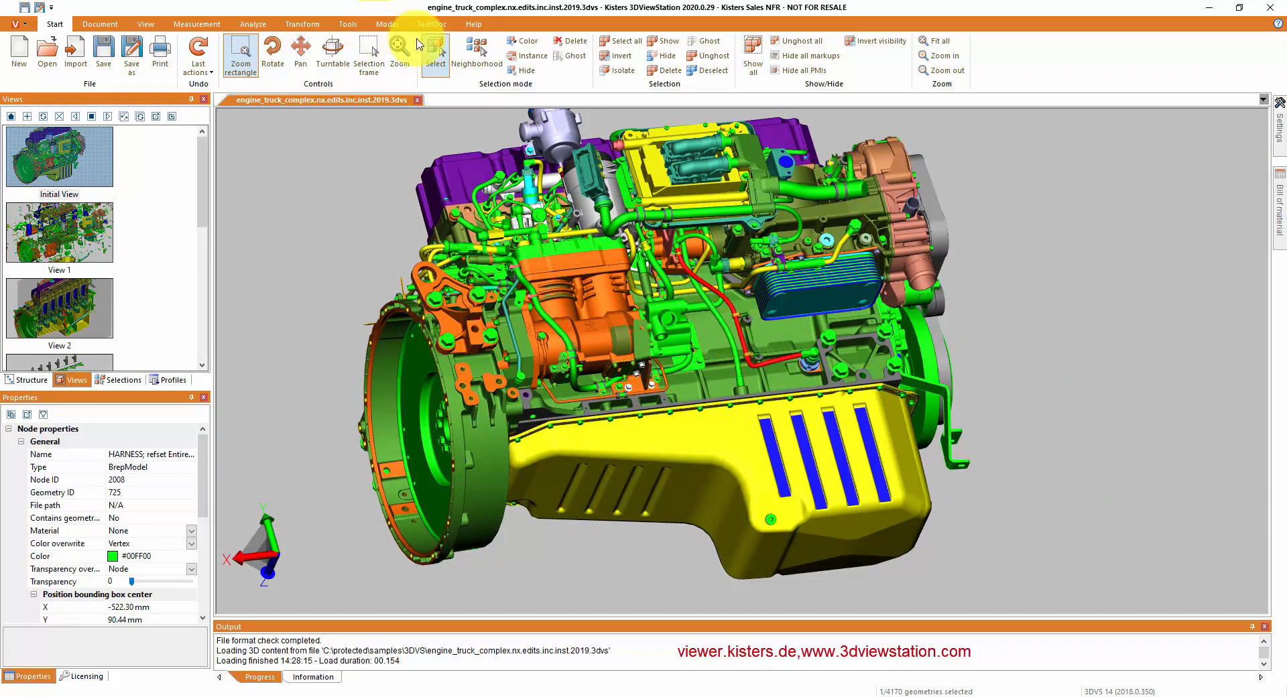
click(471, 54)
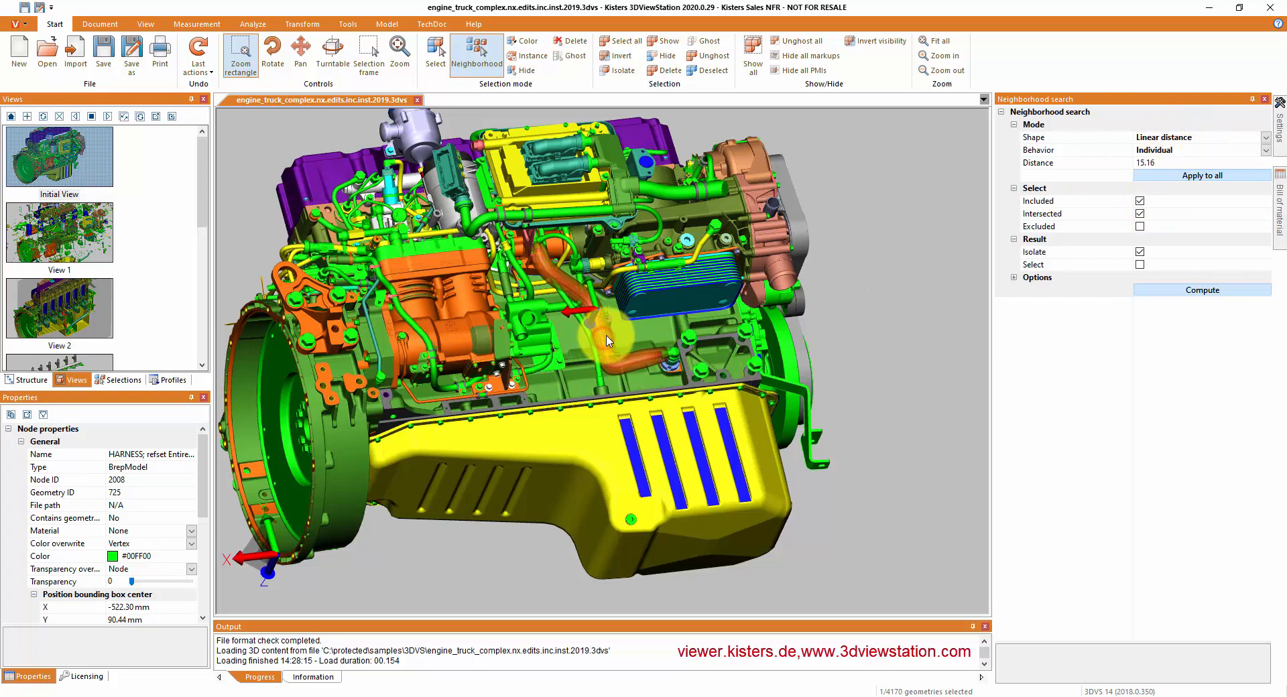
scroll(605, 344, up, 5)
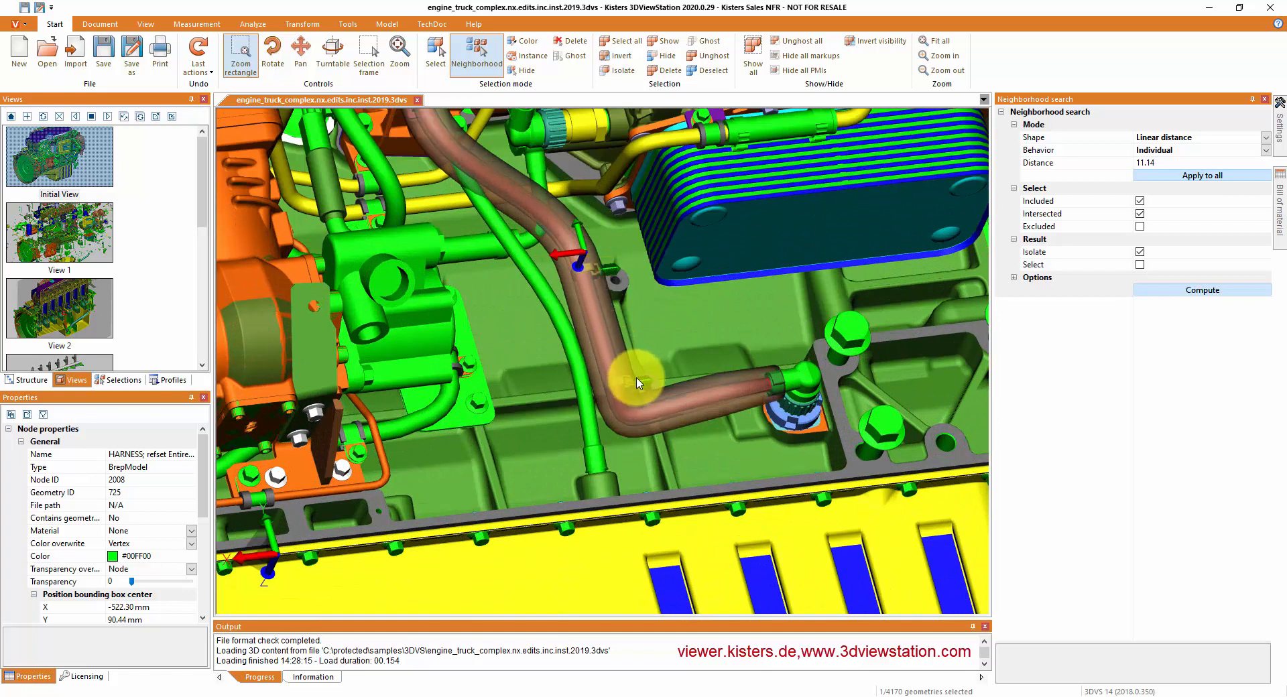
click(1169, 292)
drag(826, 401, 788, 366)
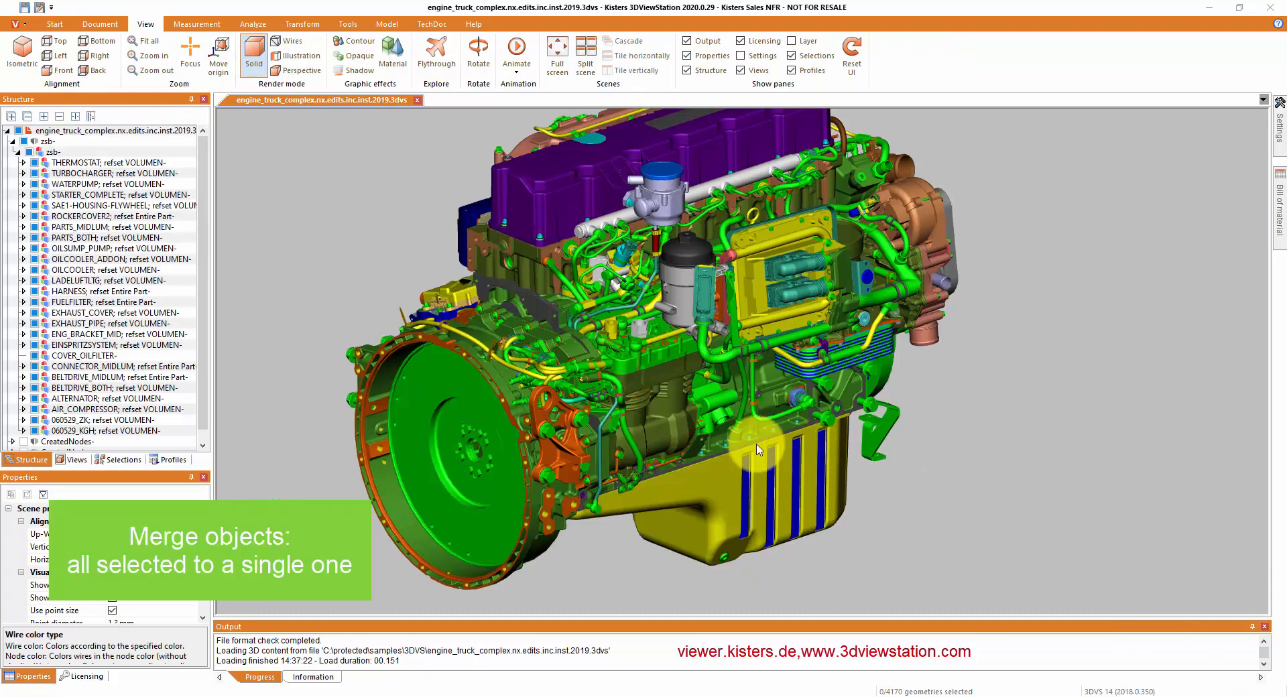
Step: Merge all objects of the SAE1-HOUSING-FLYWHEEL subassembly into a single object
click(434, 387)
click(435, 388)
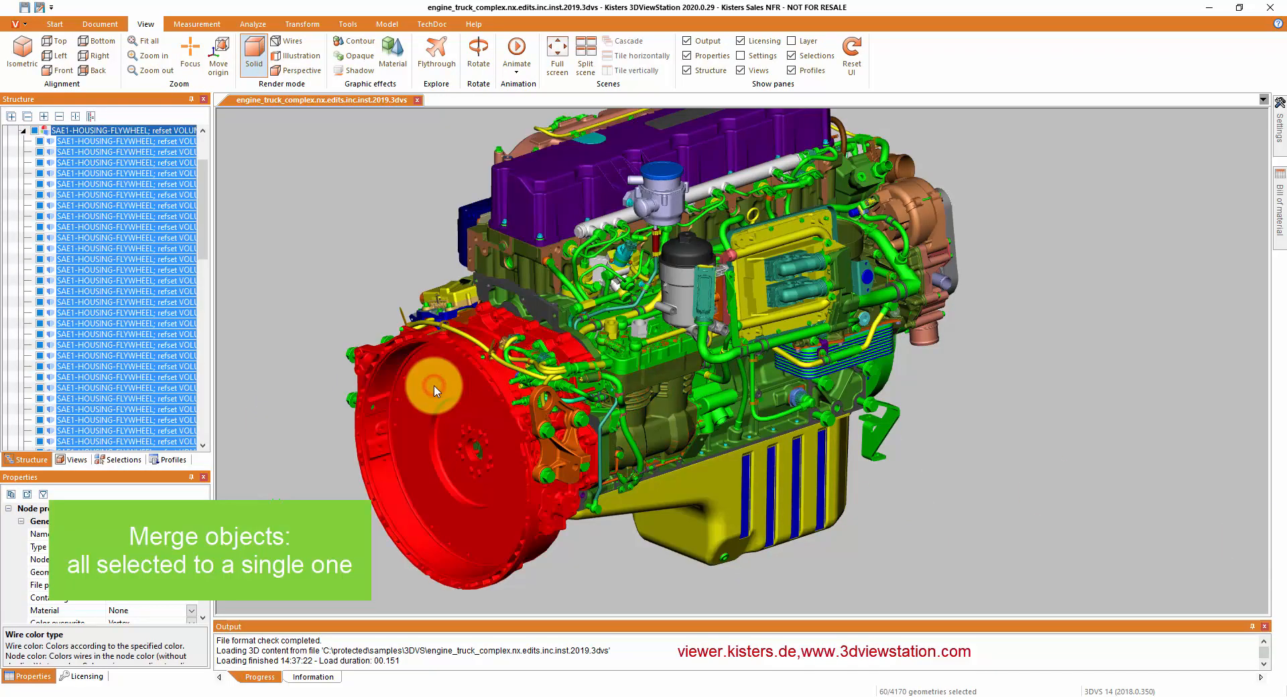
scroll(195, 161, up, 3)
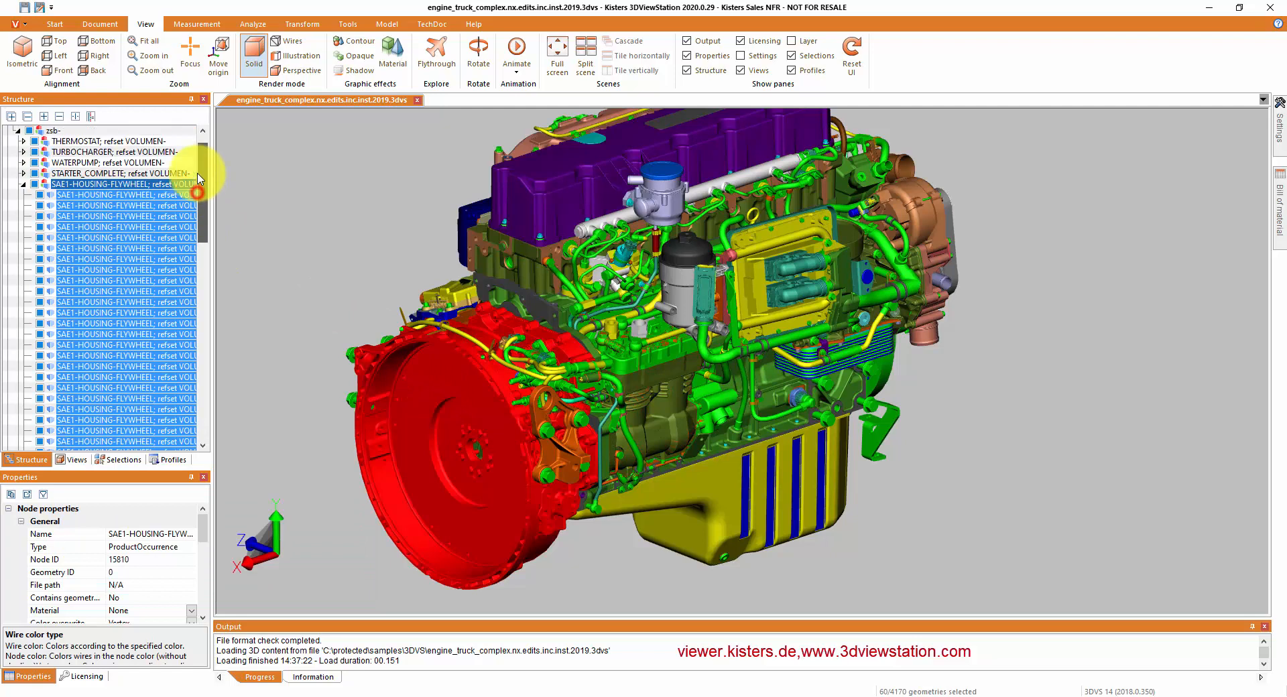
right_click(156, 206)
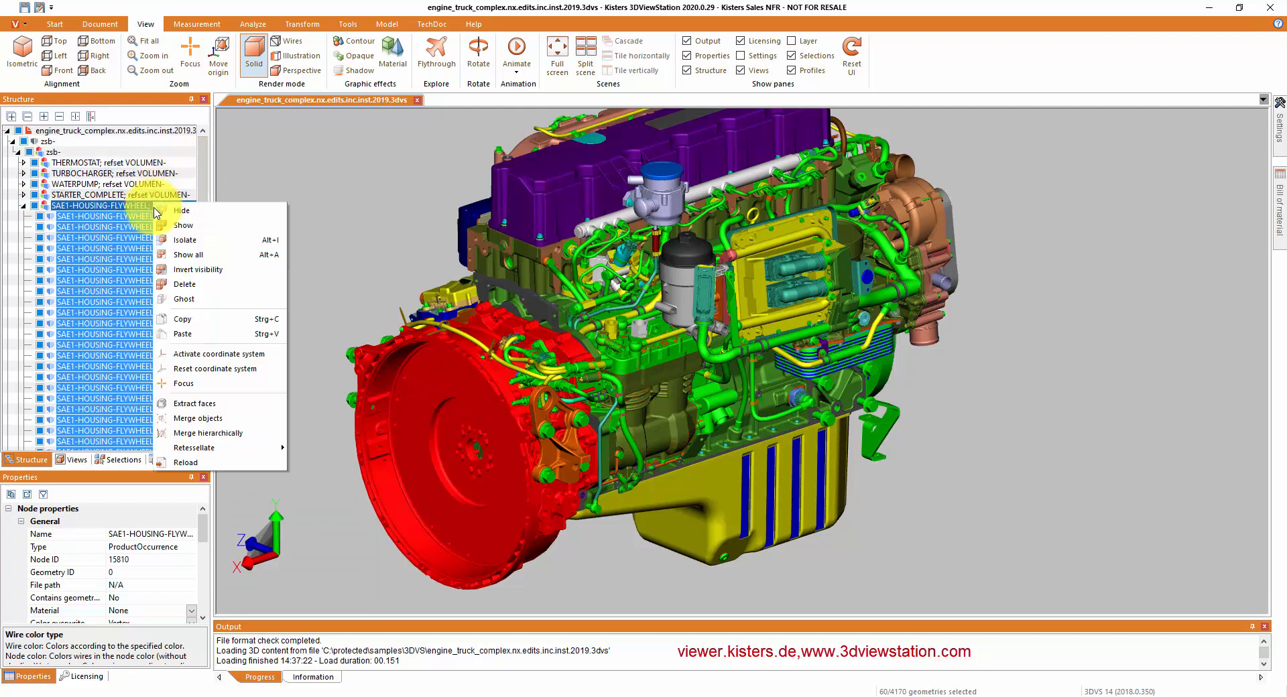
click(194, 418)
click(664, 356)
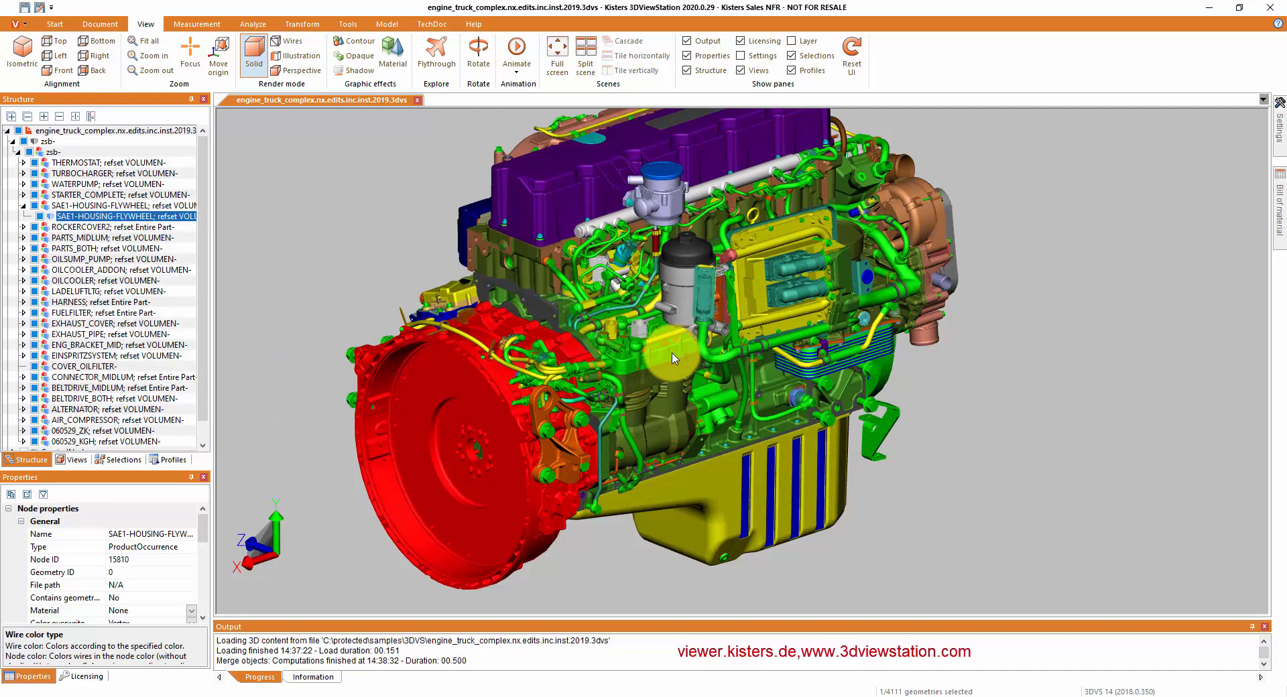
Step: Merge the PARTS_BOTH and OILCOOLER subassemblies into a single object, then select it and the flywheel housing to check both merges
click(104, 249)
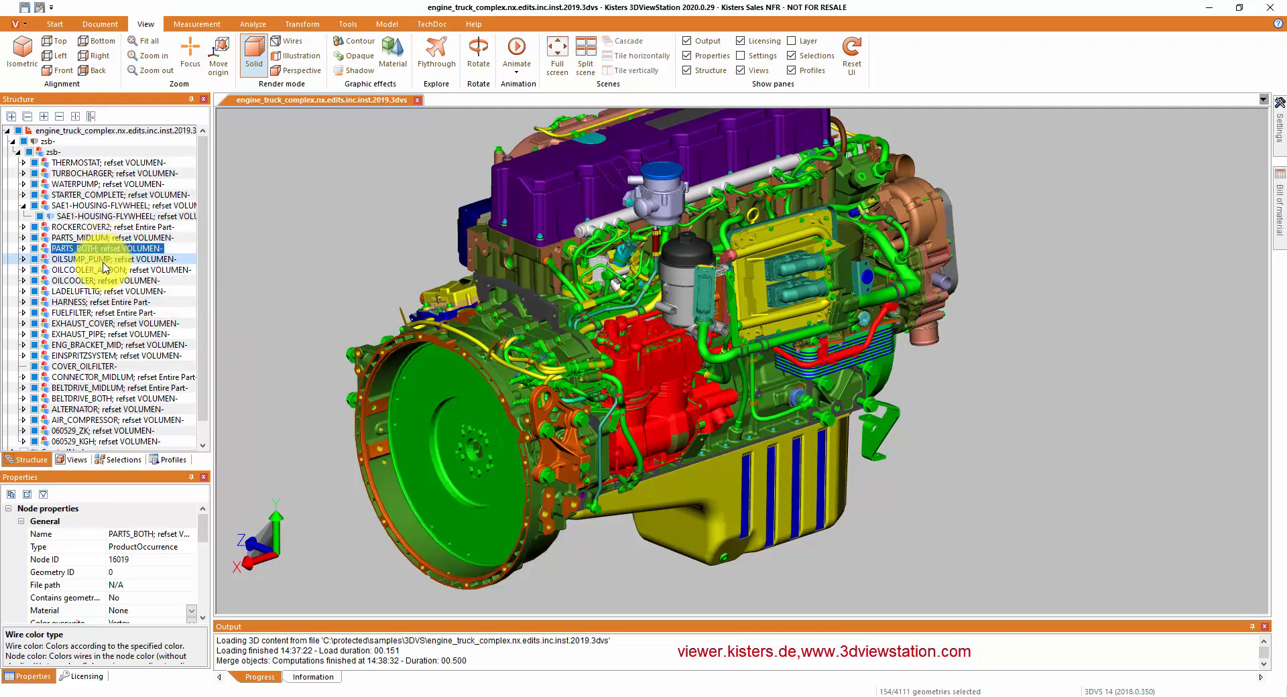
ctrl+click(104, 280)
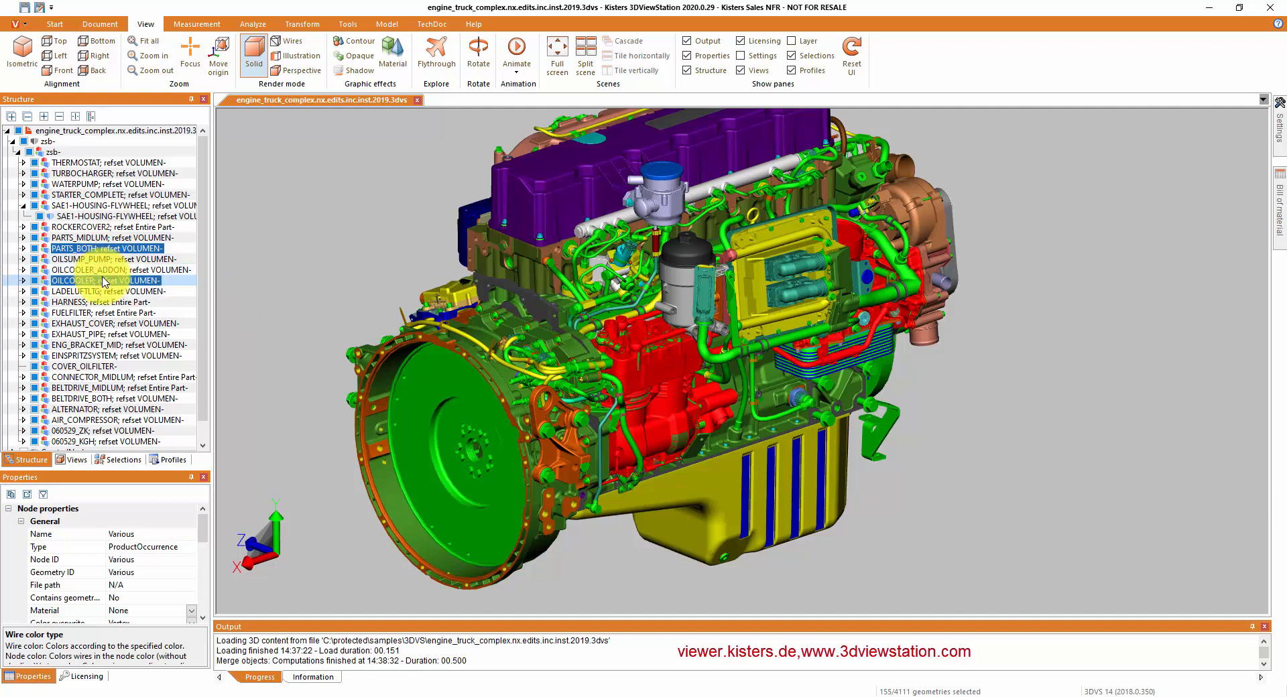
right_click(104, 281)
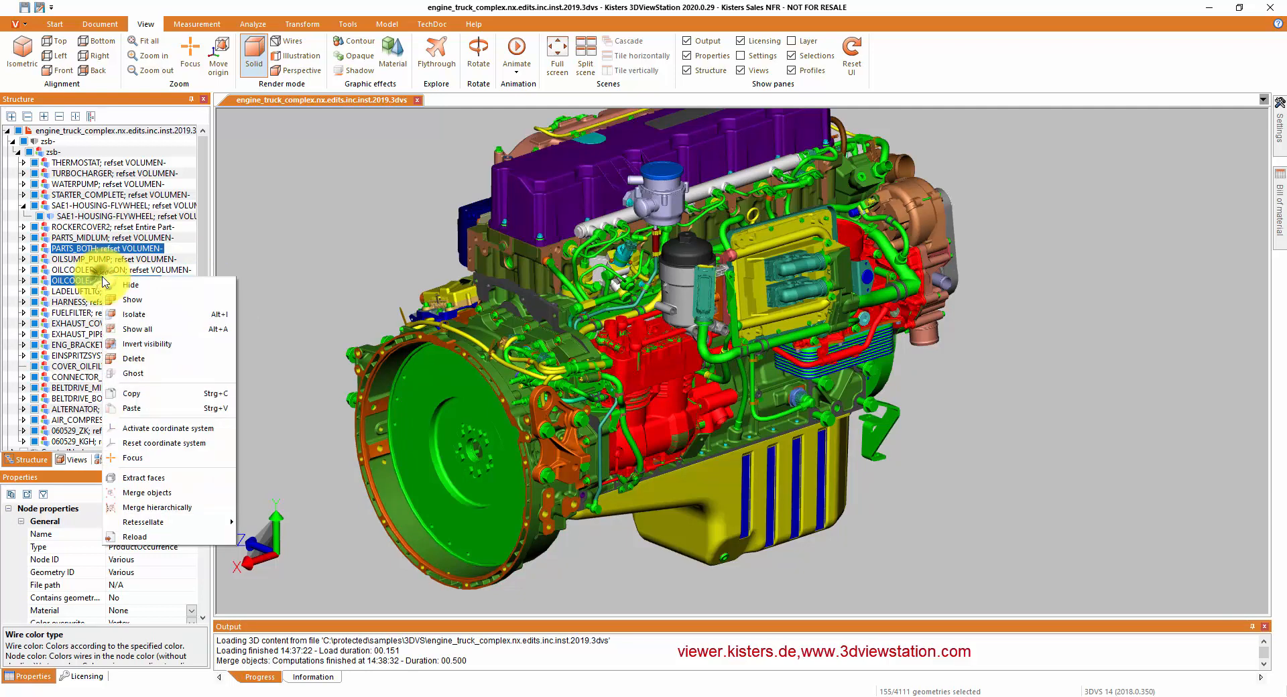
click(141, 493)
click(676, 352)
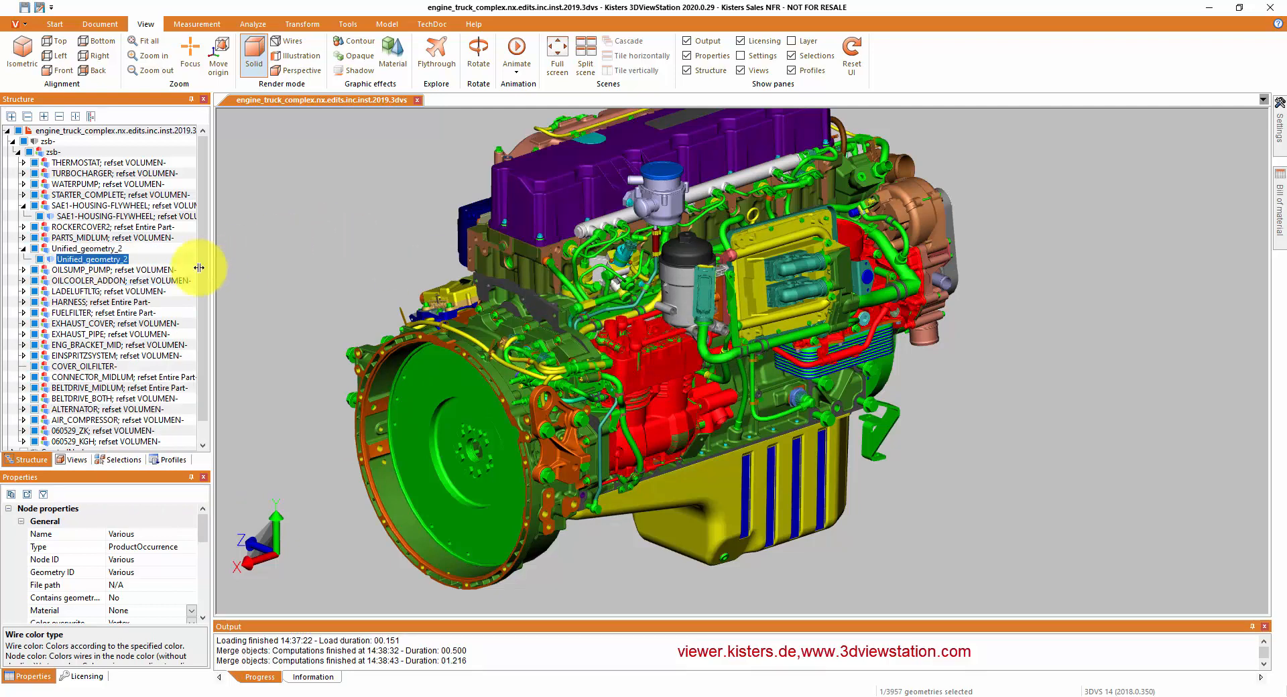
mouse_move(104, 251)
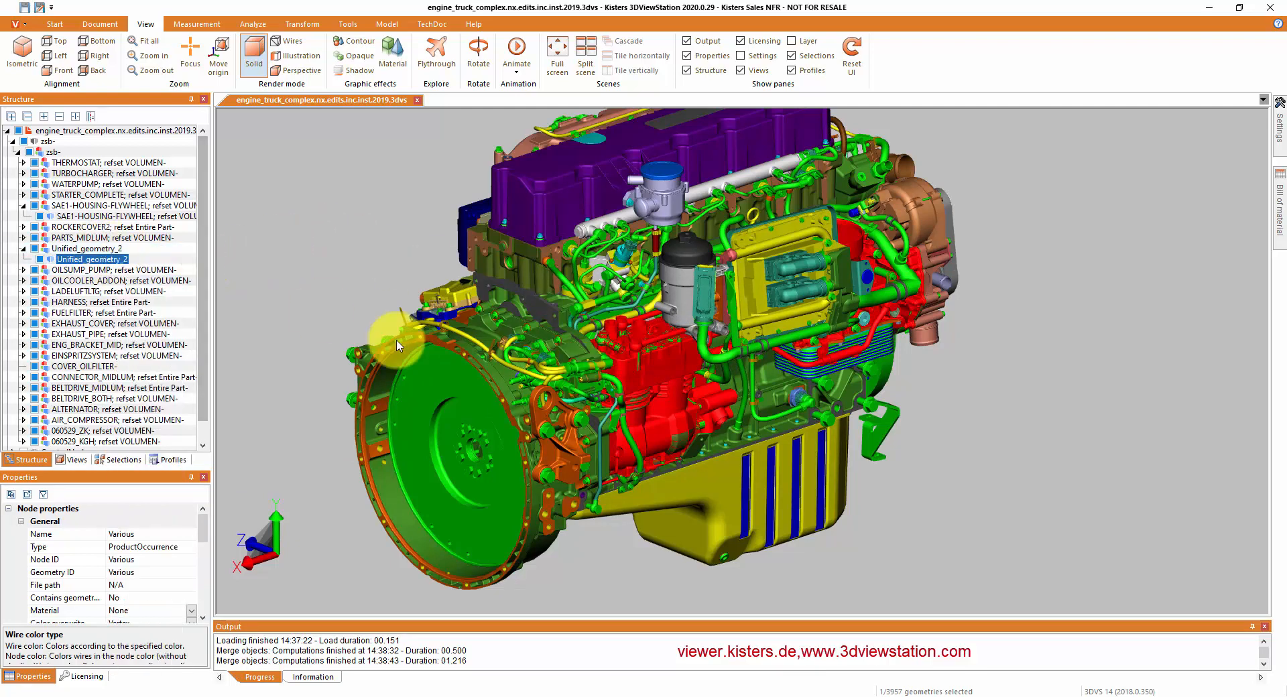
click(429, 265)
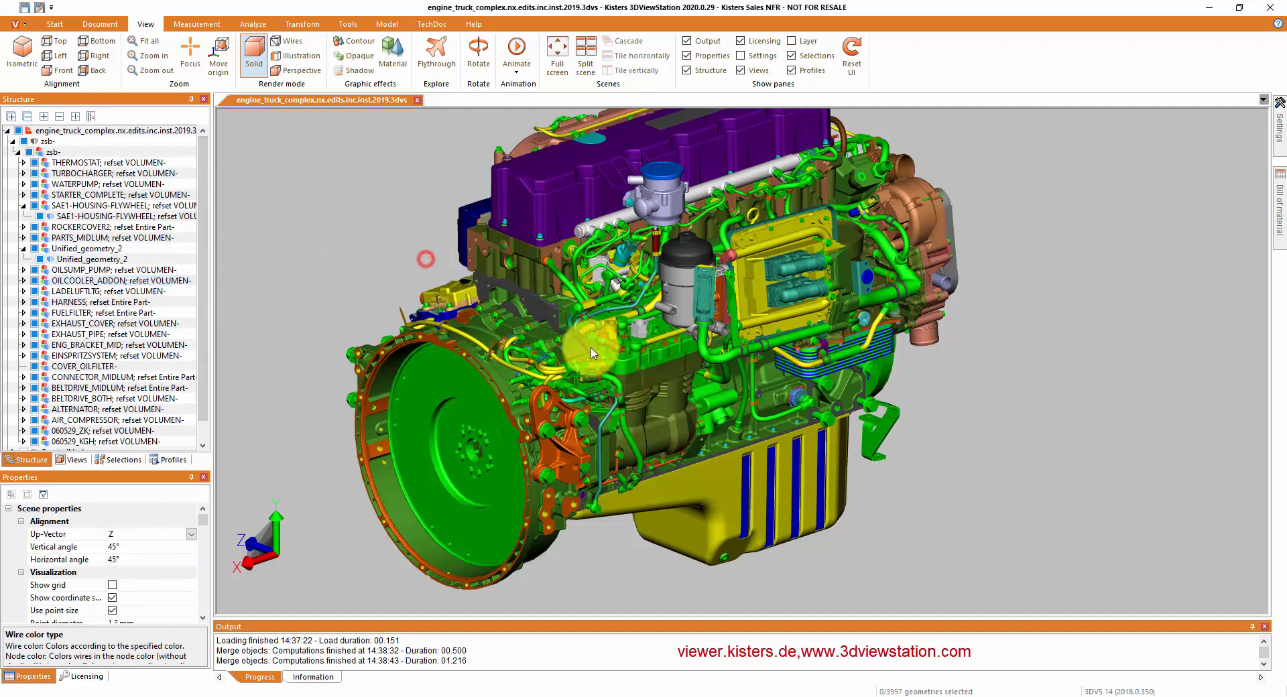
click(641, 385)
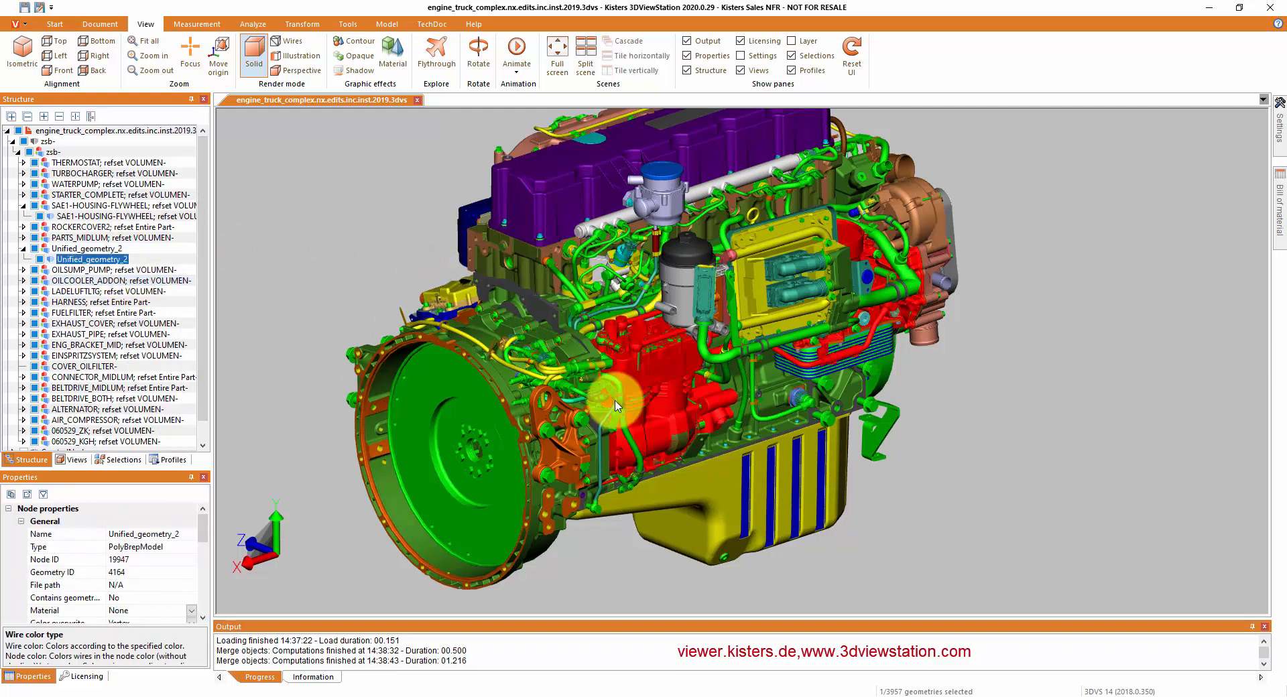
click(447, 400)
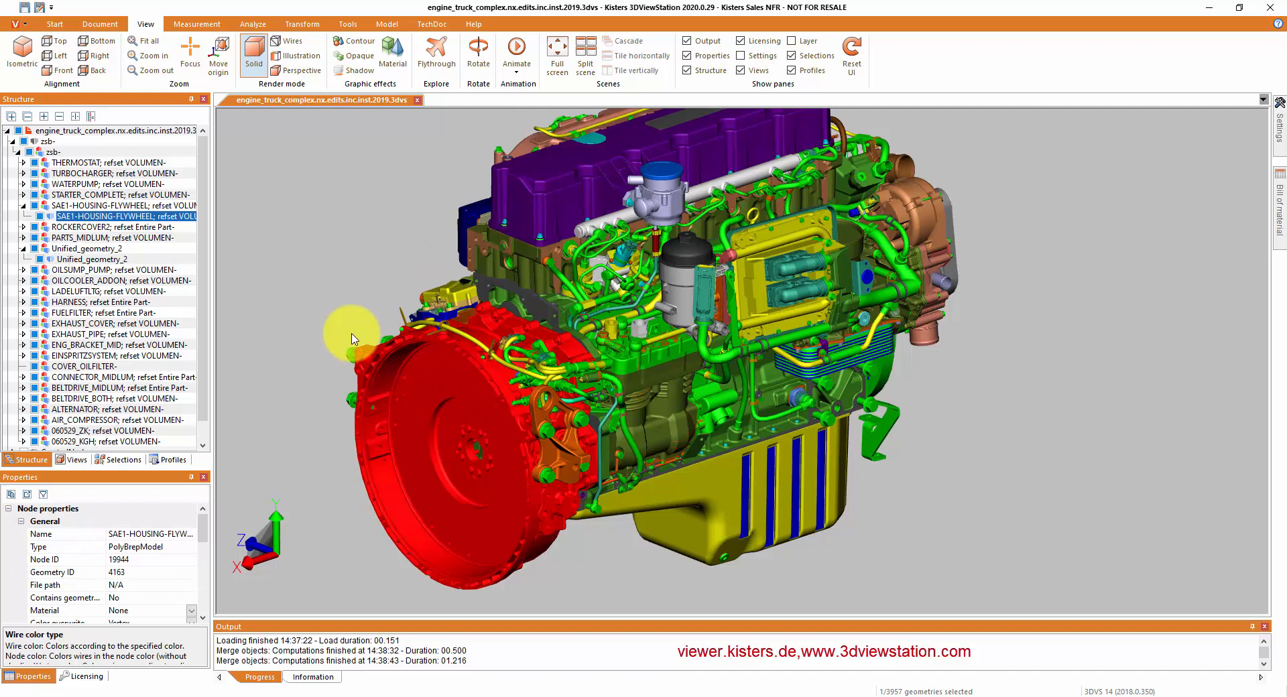
Step: Merge all subassemblies from THERMOSTAT through 060529_KGH hierarchically, one object each, and select the flywheel housing to check the merge
click(139, 164)
scroll(198, 295, down, 1)
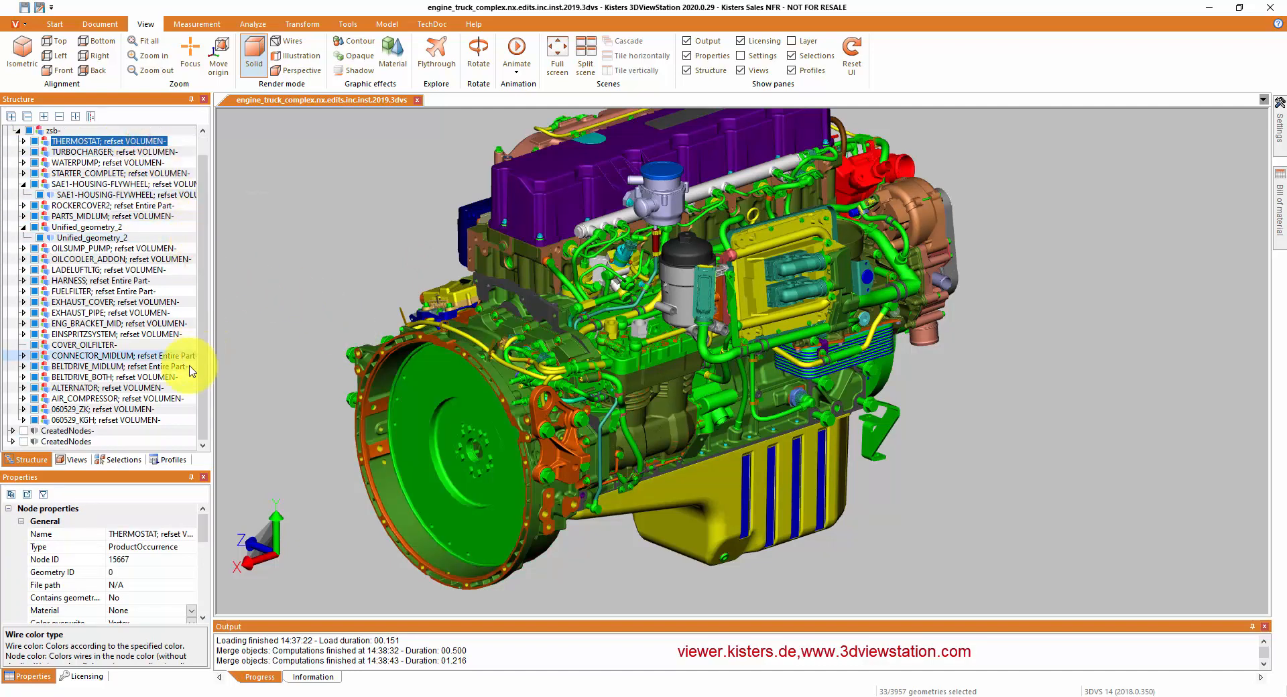
shift+click(153, 420)
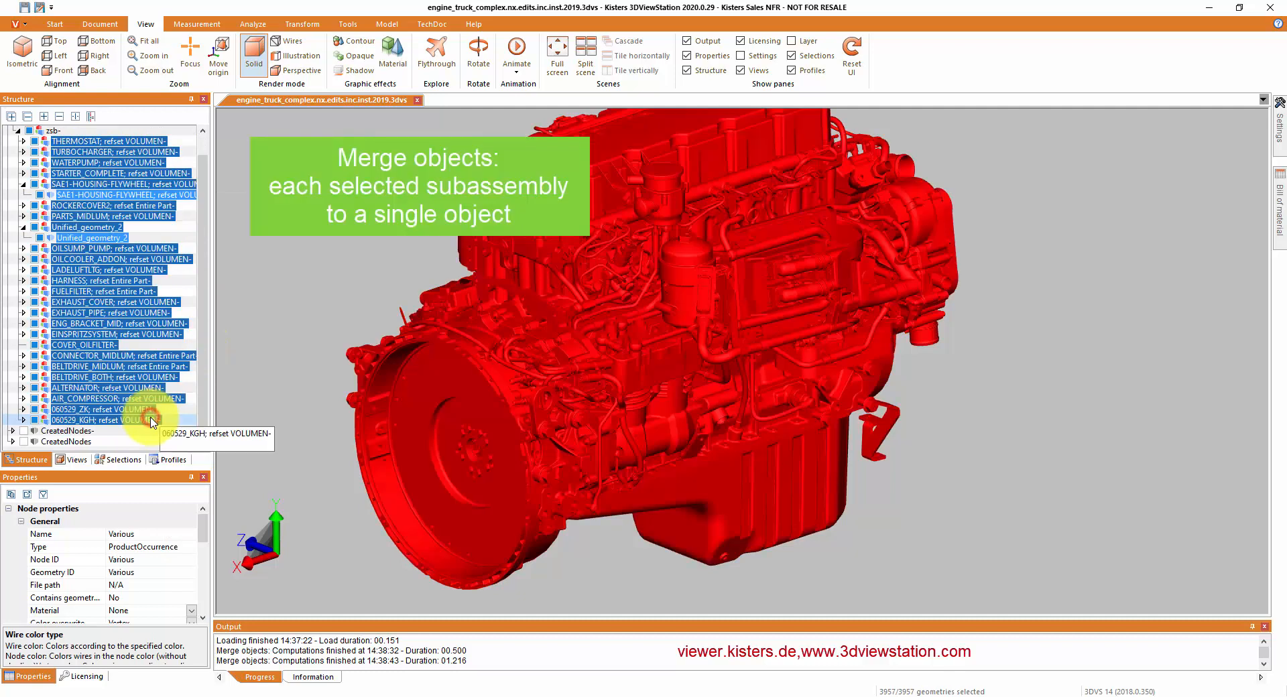
right_click(153, 421)
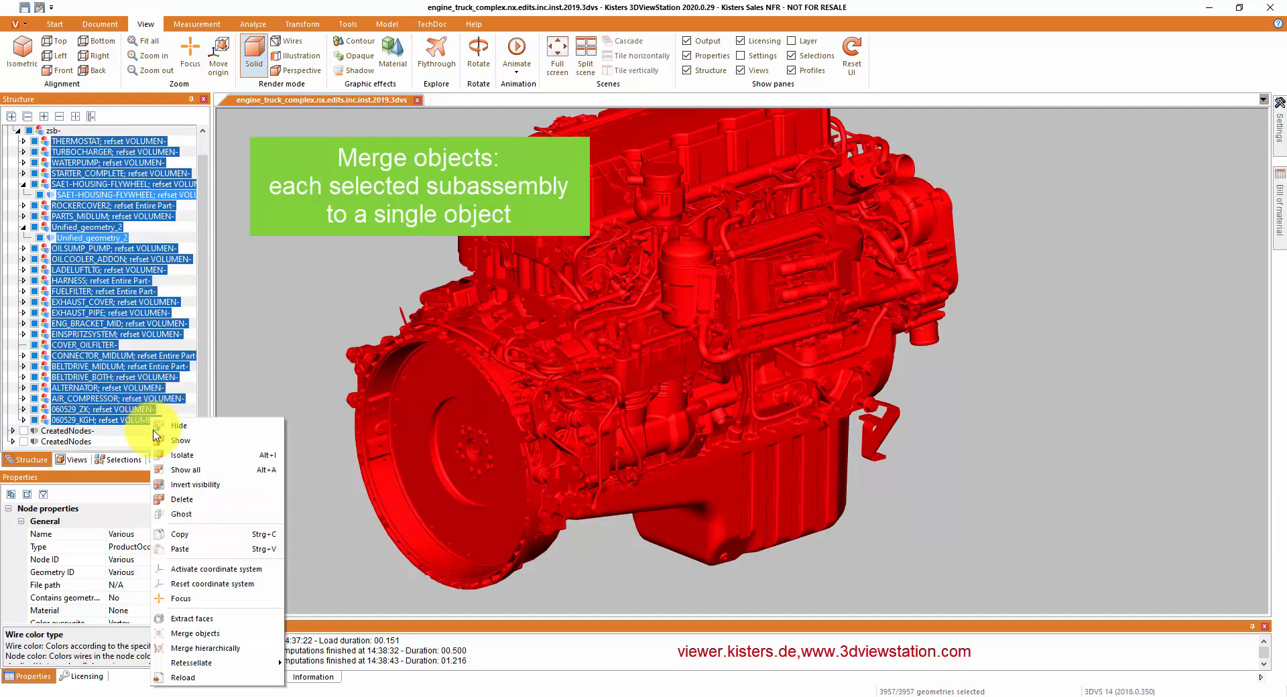
click(210, 648)
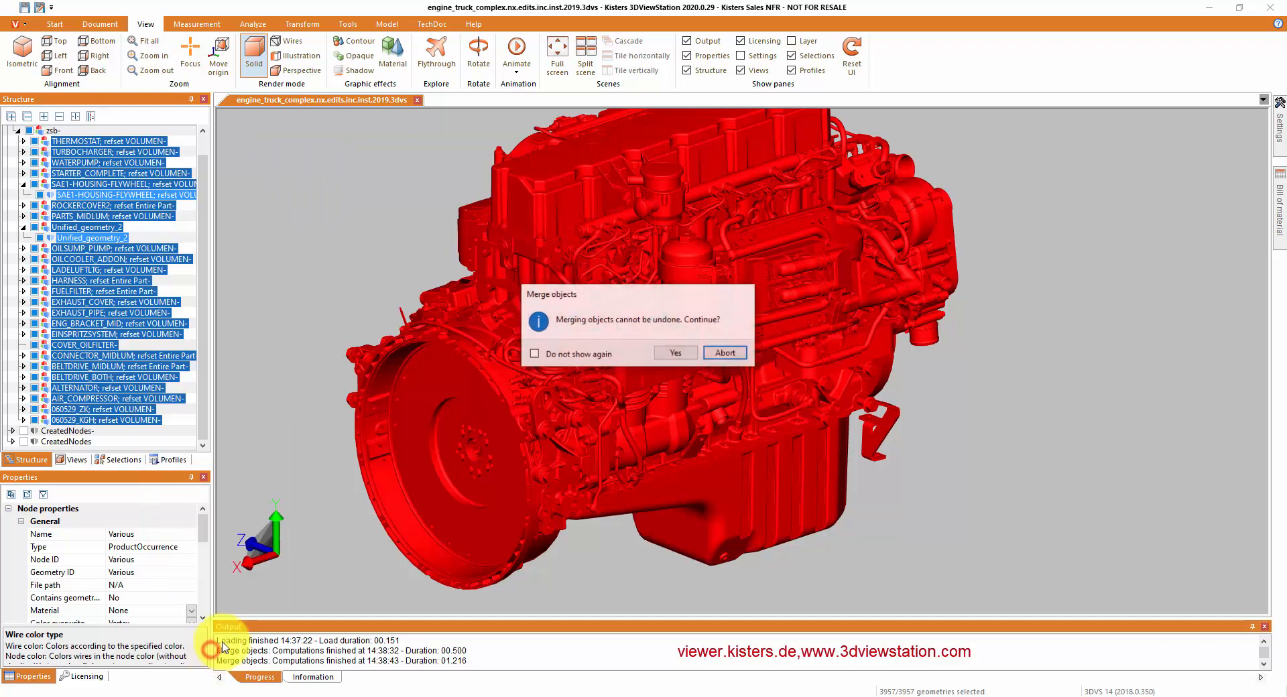
click(677, 352)
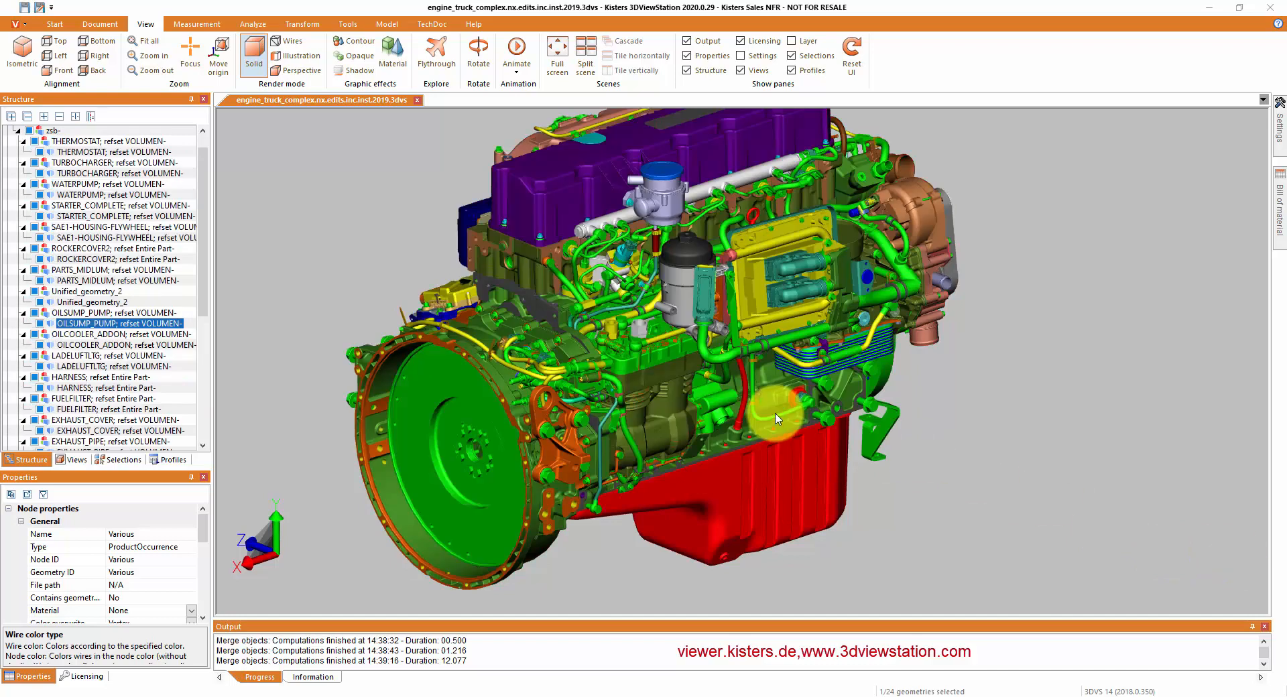
click(415, 262)
click(439, 387)
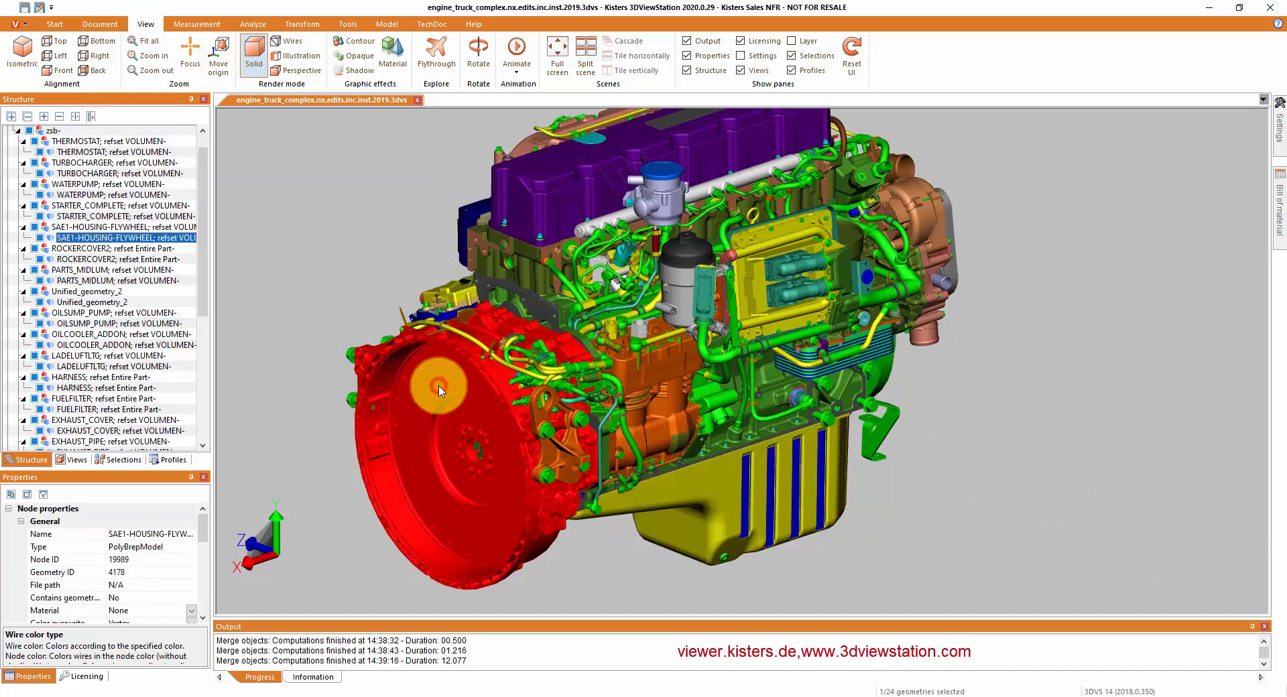
Step: Select the purple rocker cover and a part on the engine's side to check their merged objects
click(543, 201)
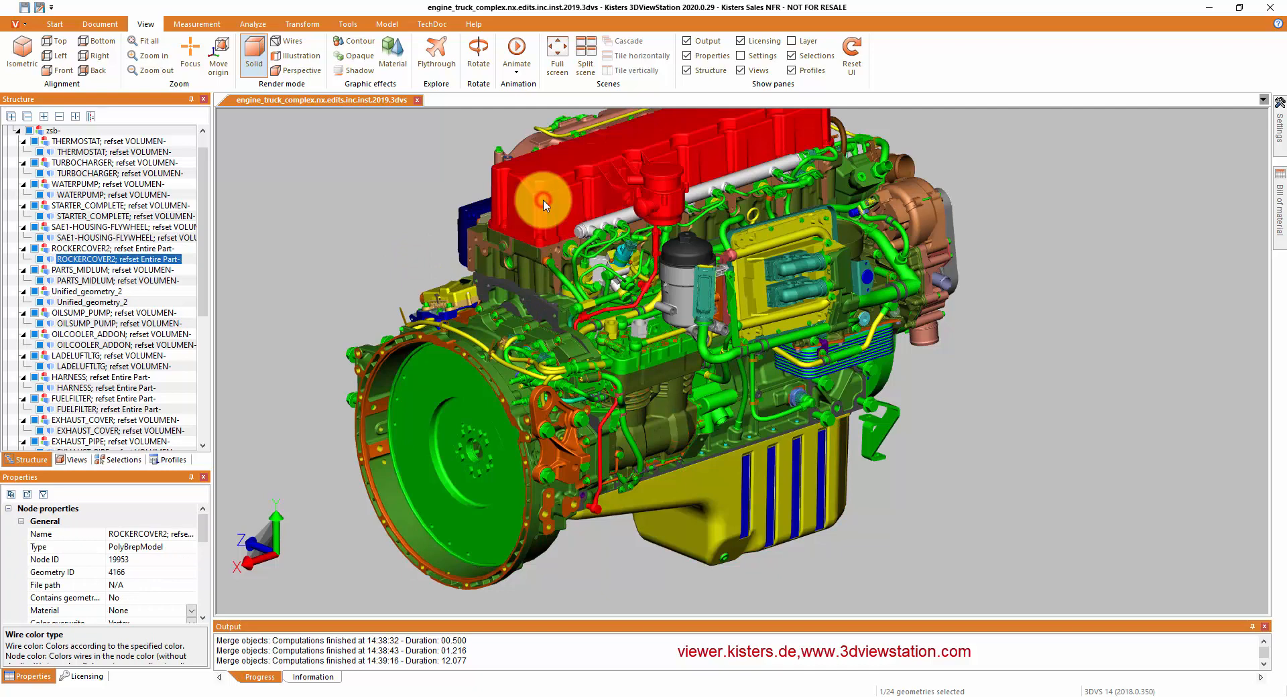
click(736, 290)
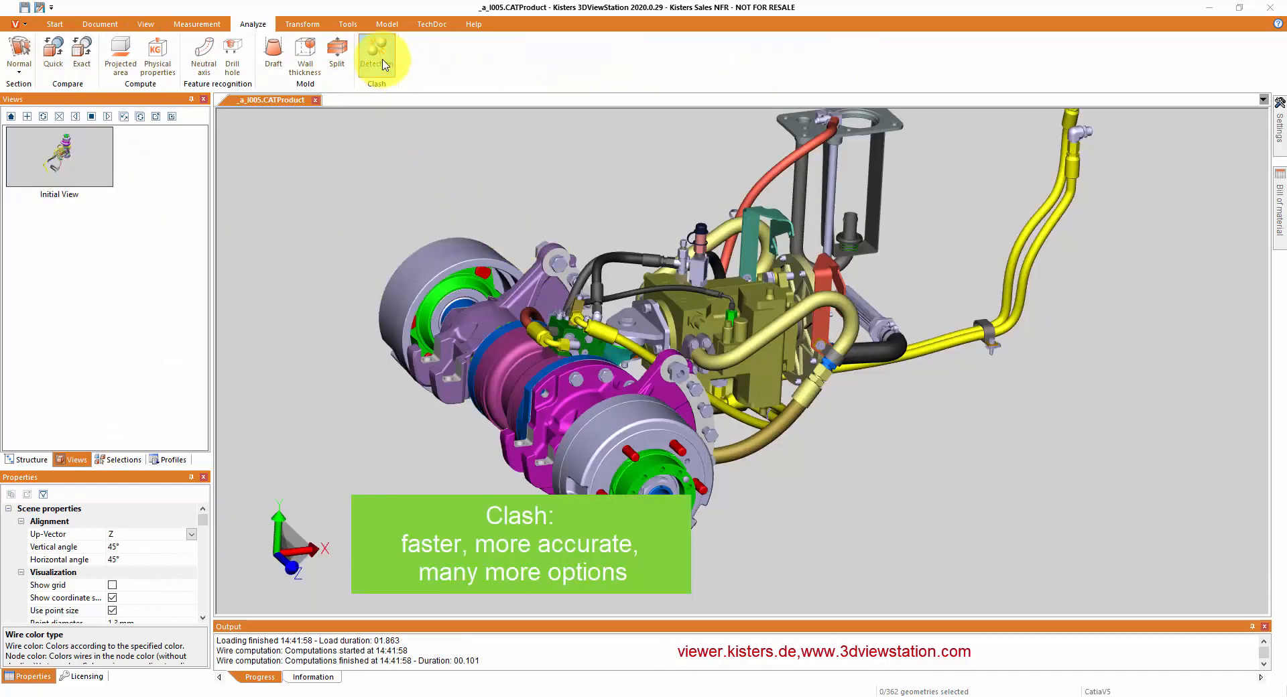
Step: Compute a clash detection with intersection curves for the visible geometries and display clash pair 0
click(376, 52)
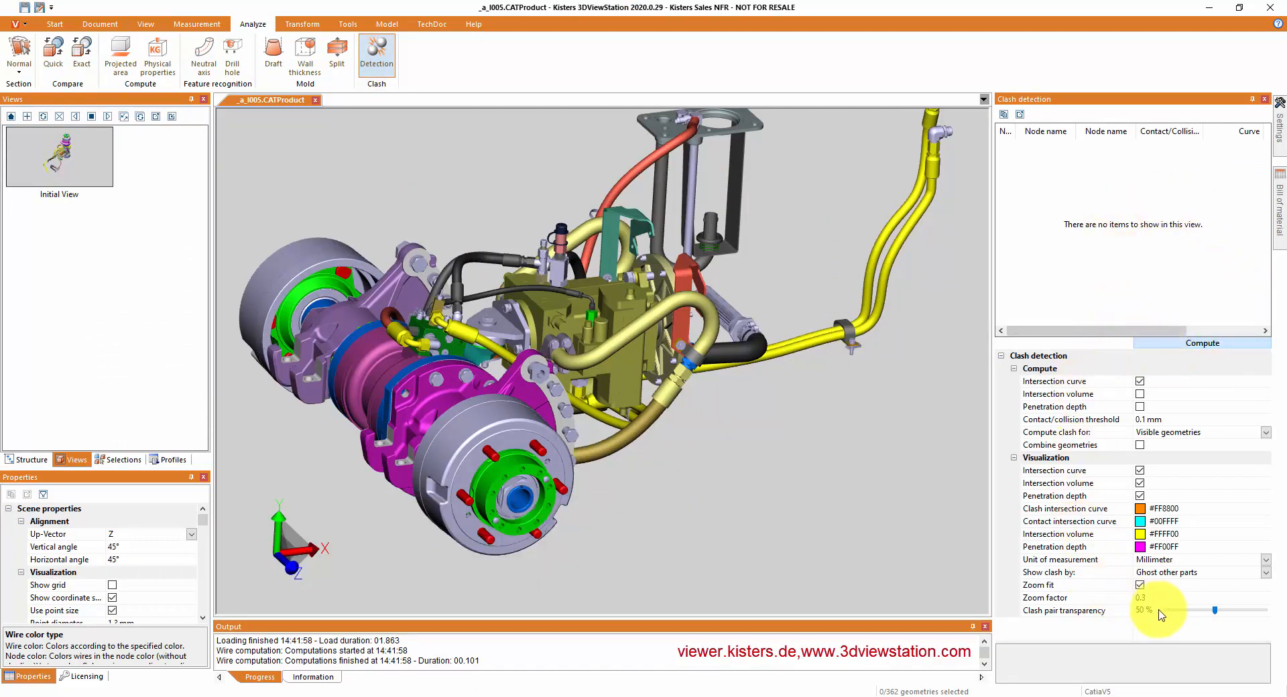
click(1205, 343)
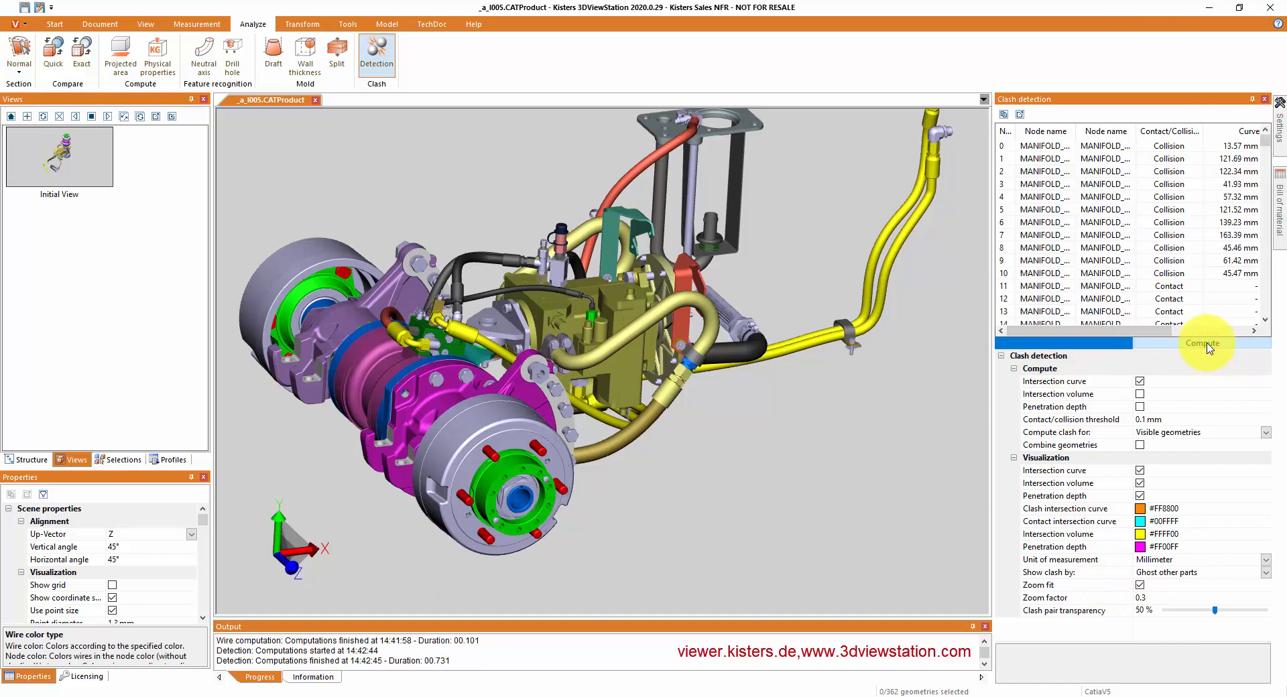
click(1099, 146)
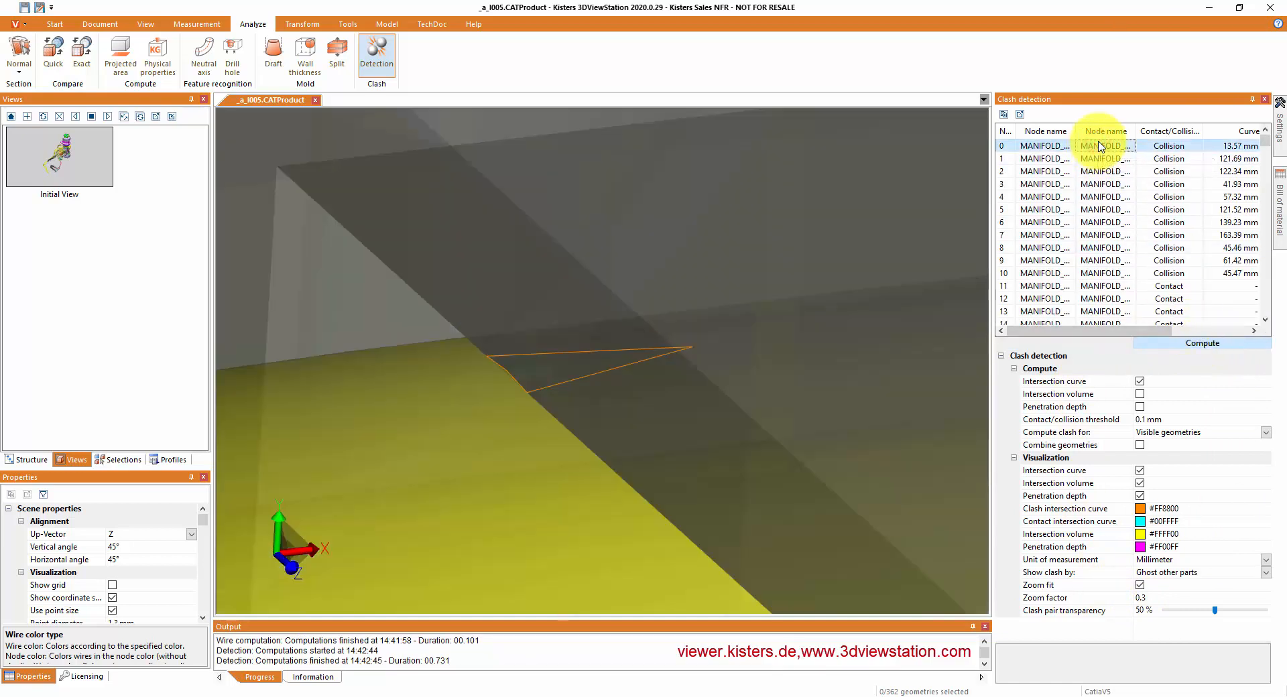
Step: Step through clash pairs 1 to 9 and examine their intersection curves with the other parts ghosted
key(Down)
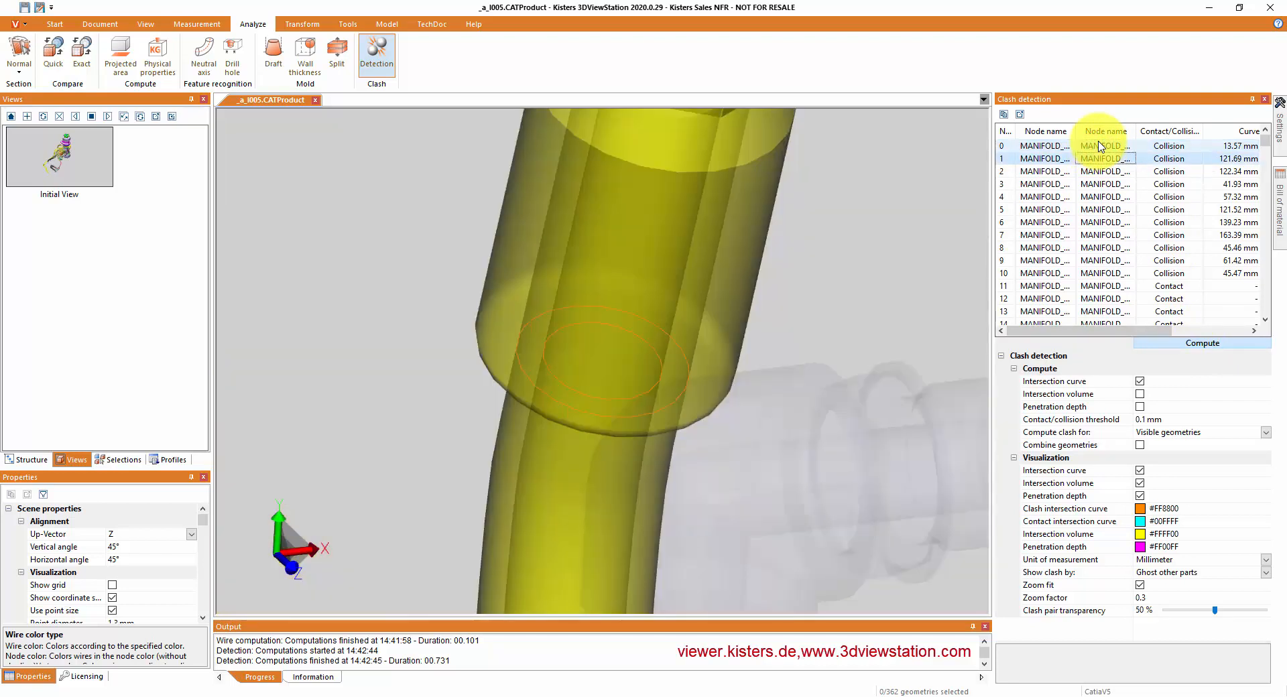
key(Down)
key(Down)
key(Down)
key(Down)
key(Down)
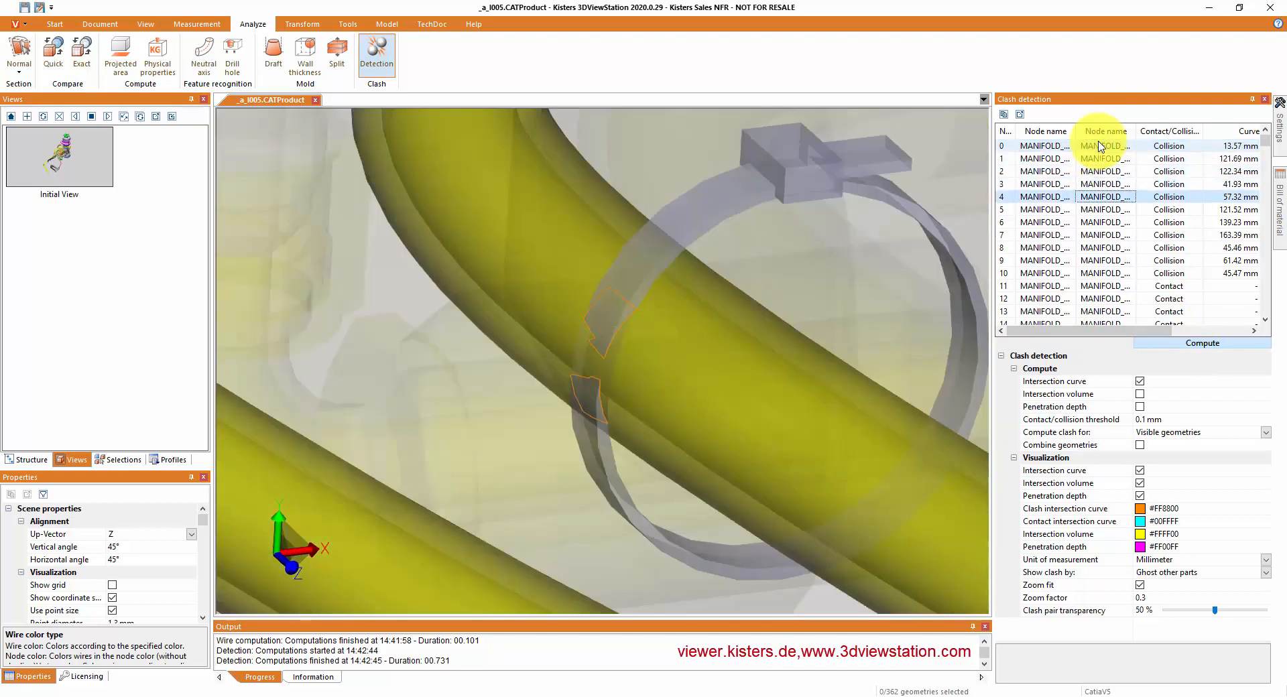
key(Down)
key(Down)
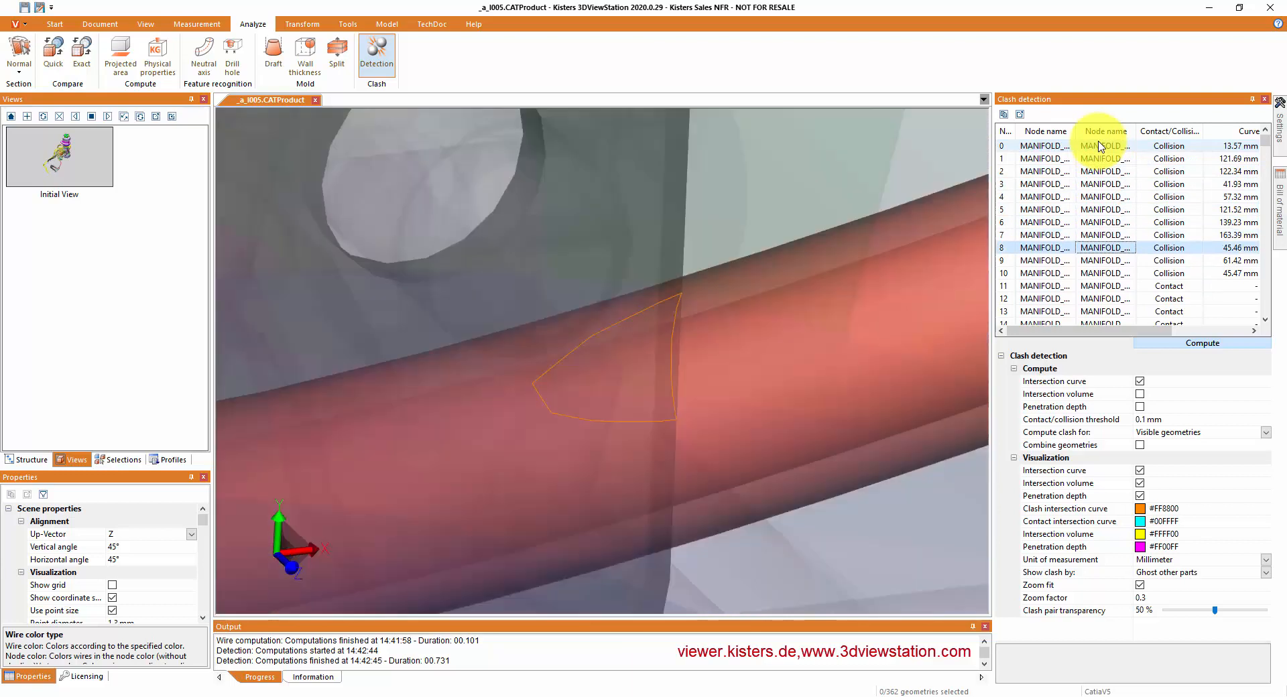
key(Down)
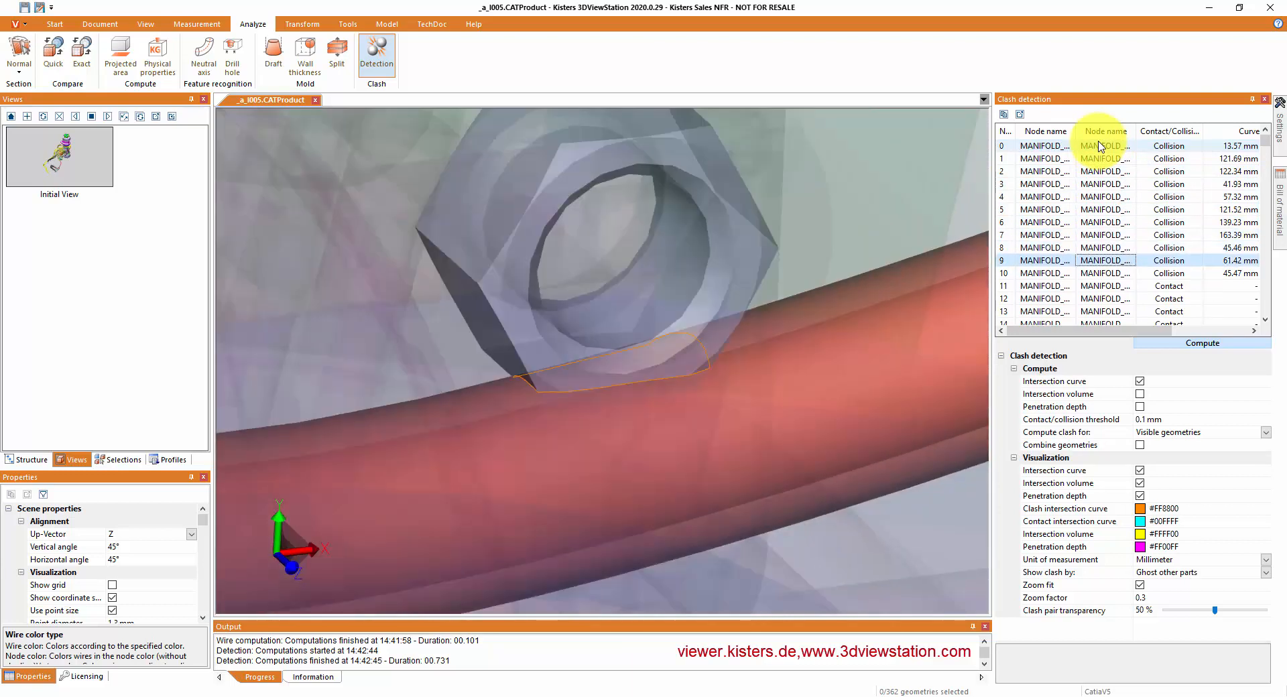
Step: Disable Zoom fit and browse the clash pairs down to number 34 while viewing the whole assembly
click(1140, 585)
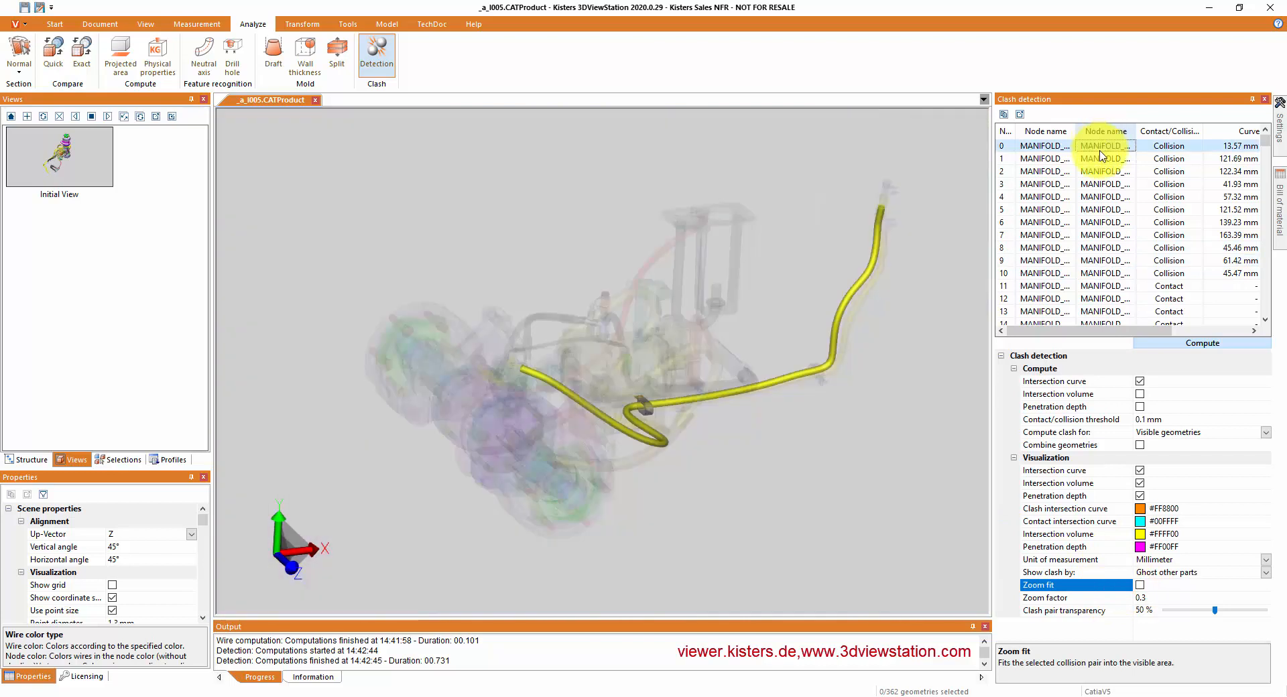
click(1102, 161)
key(Down)
key(Down)
key(Down)
key(Down)
key(Down)
key(Down)
key(Down)
key(Down)
key(Down)
key(Down)
key(Down)
key(Down)
key(Down)
key(Down)
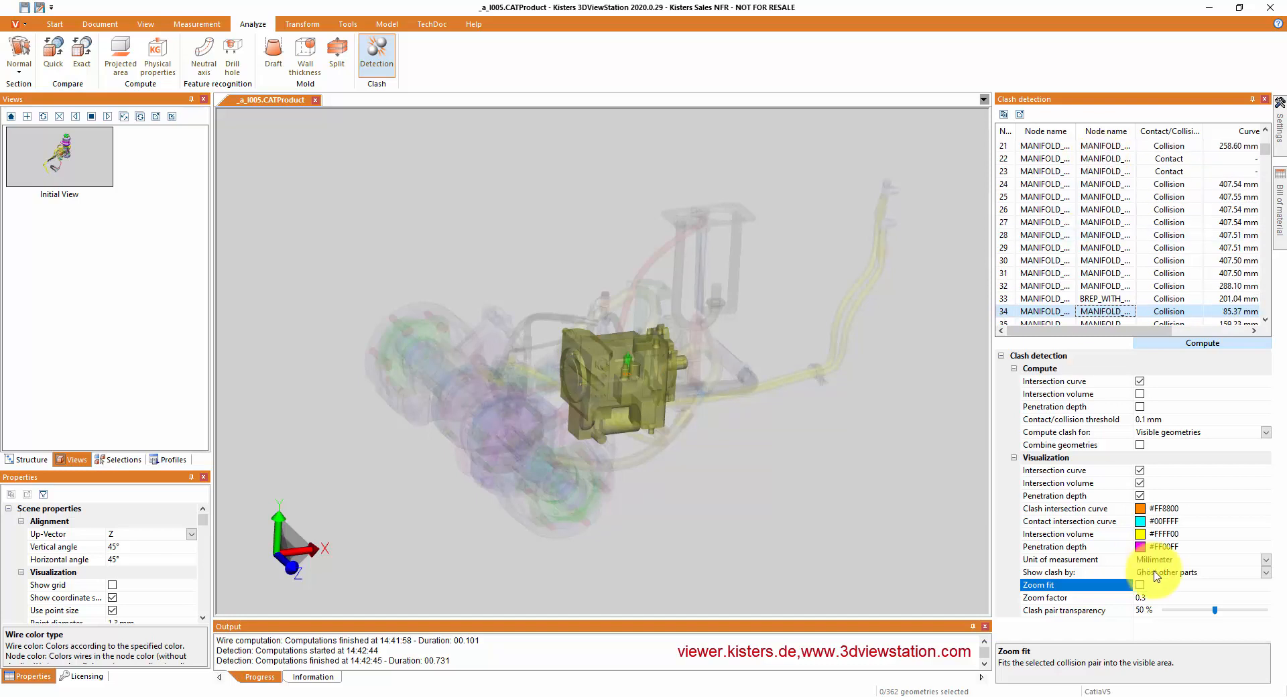
Step: Enable Zoom fit and recompute the clash detection with intersection volume and penetration depth included
click(1139, 586)
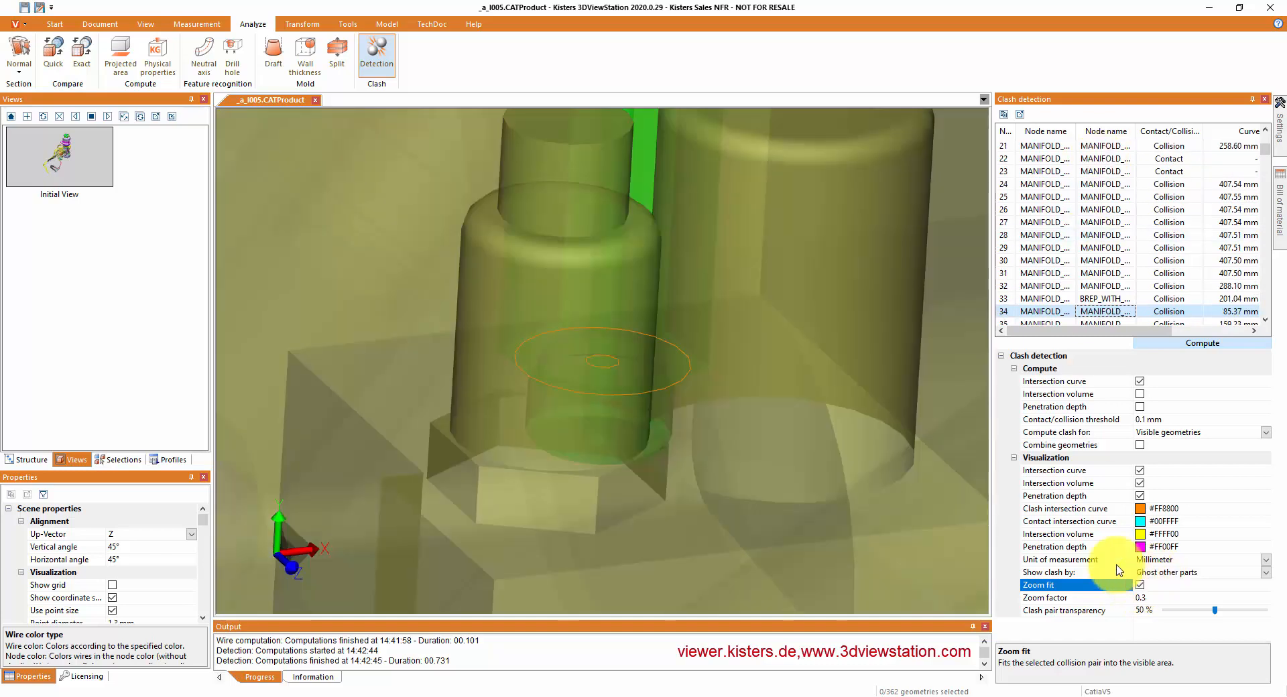
scroll(851, 443, down, 1)
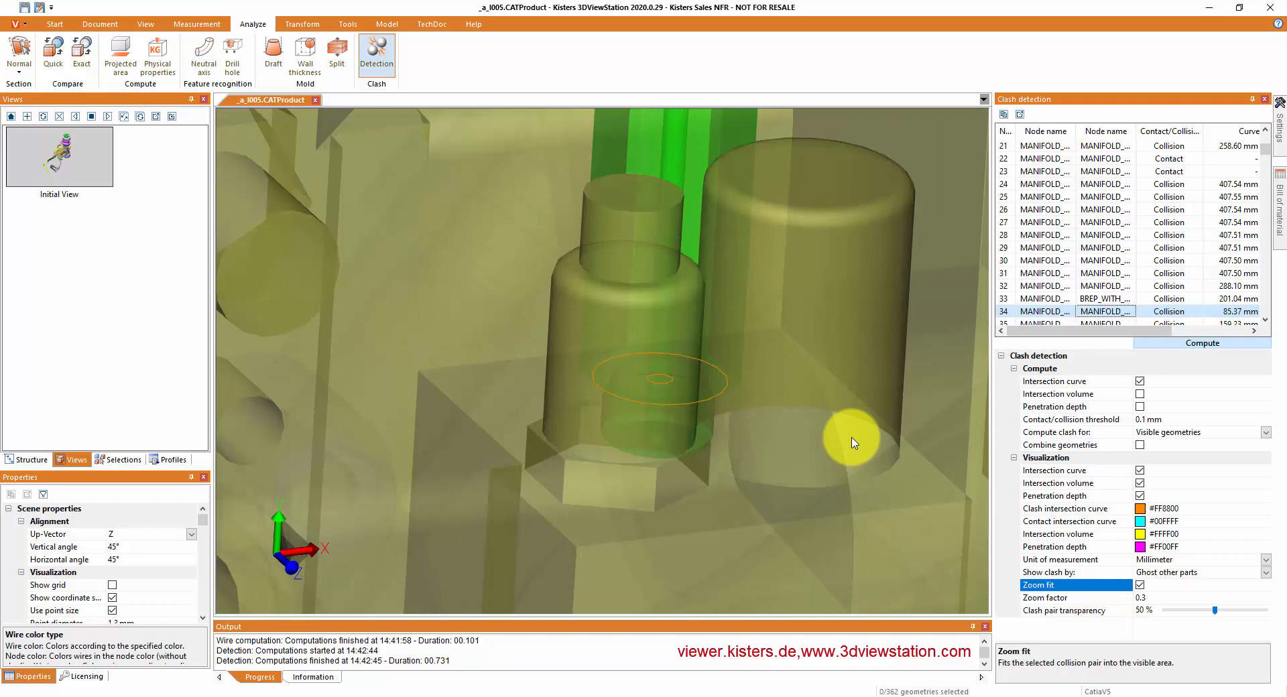
click(1140, 395)
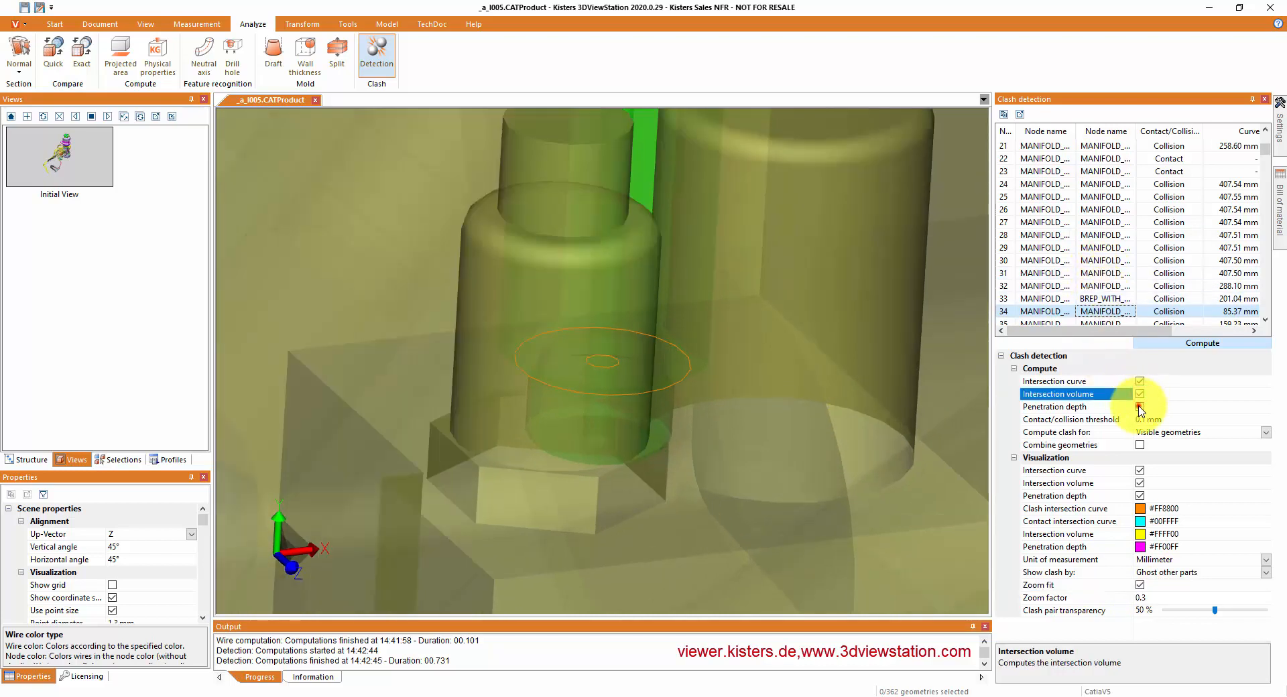
click(1139, 407)
click(1187, 344)
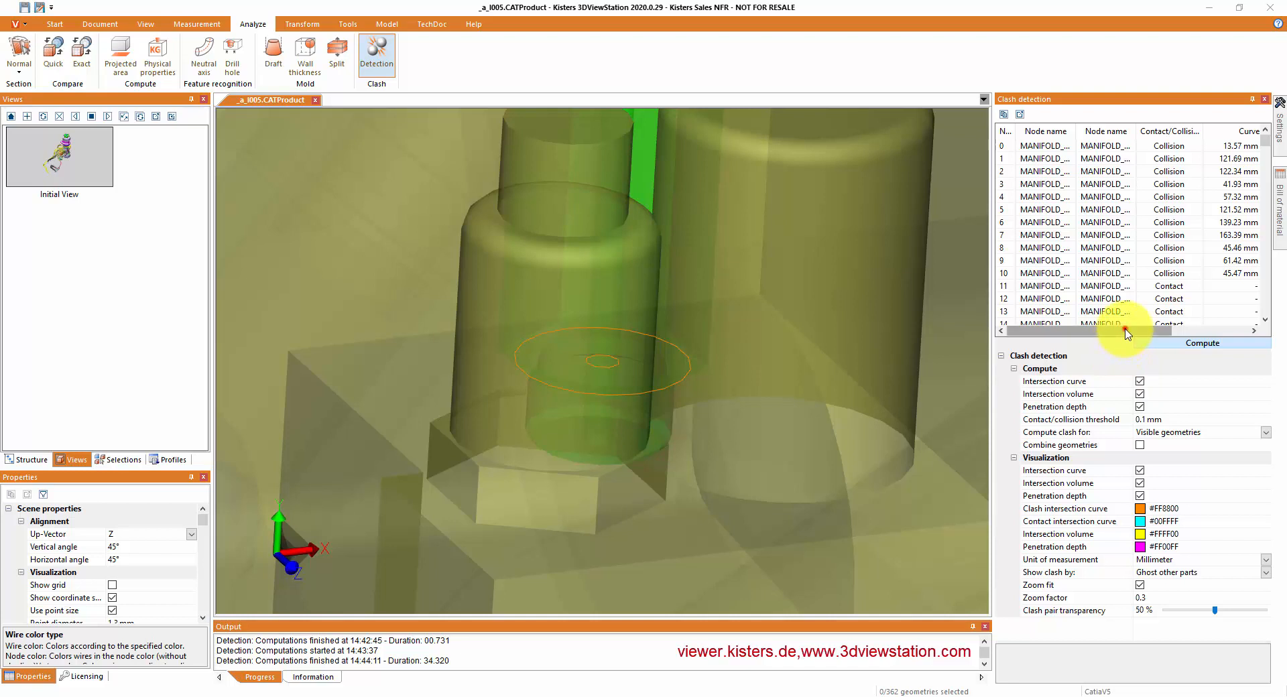
Step: Sort the clash results by volume in descending order and display the pair with the largest intersection volume
drag(1125, 328, 1201, 333)
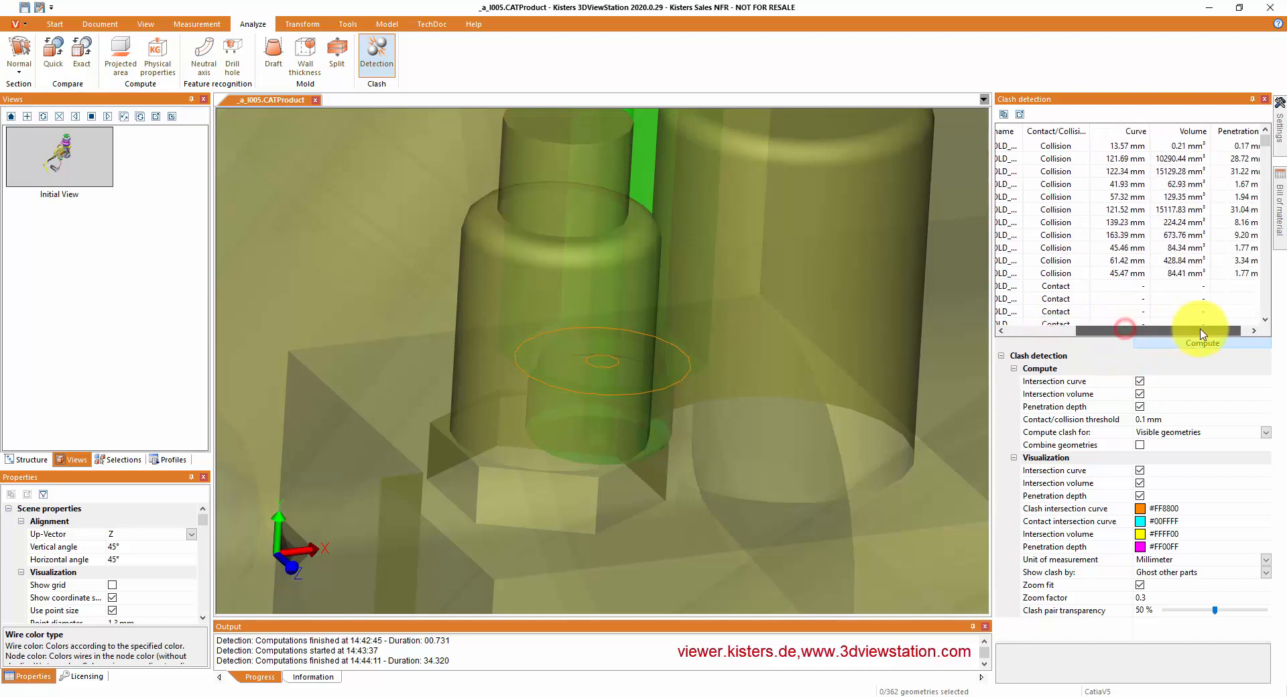
click(1173, 131)
click(1173, 130)
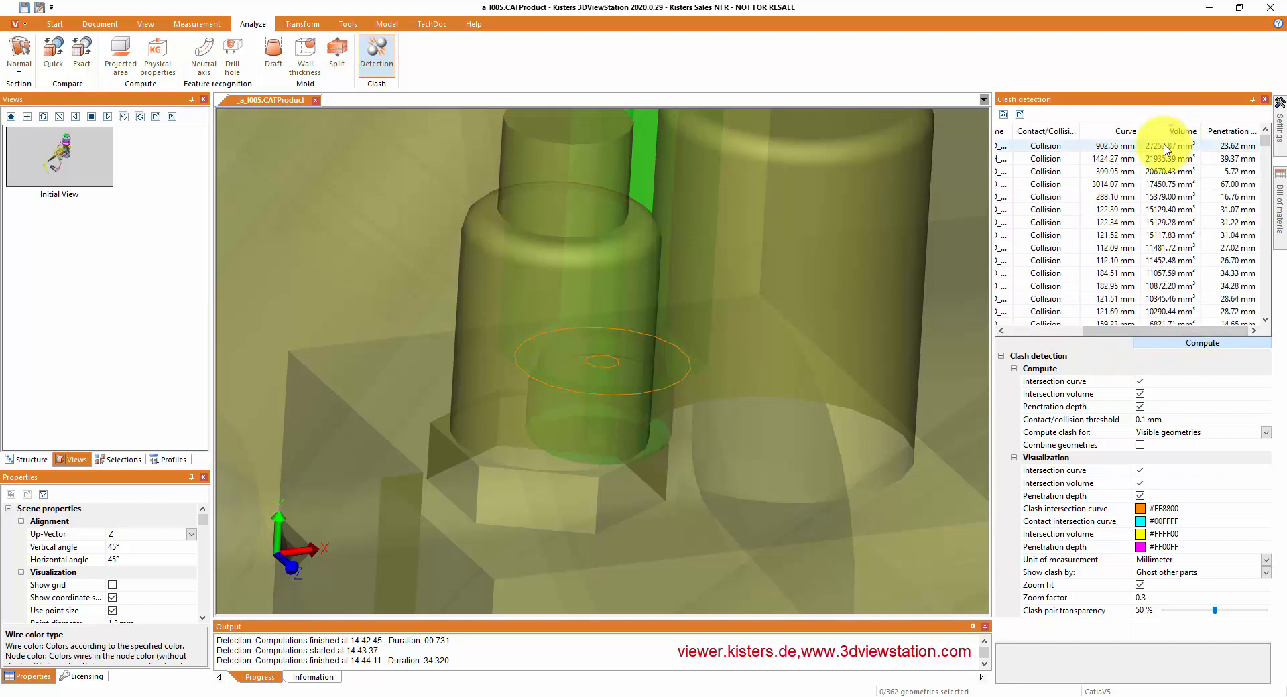
click(1162, 148)
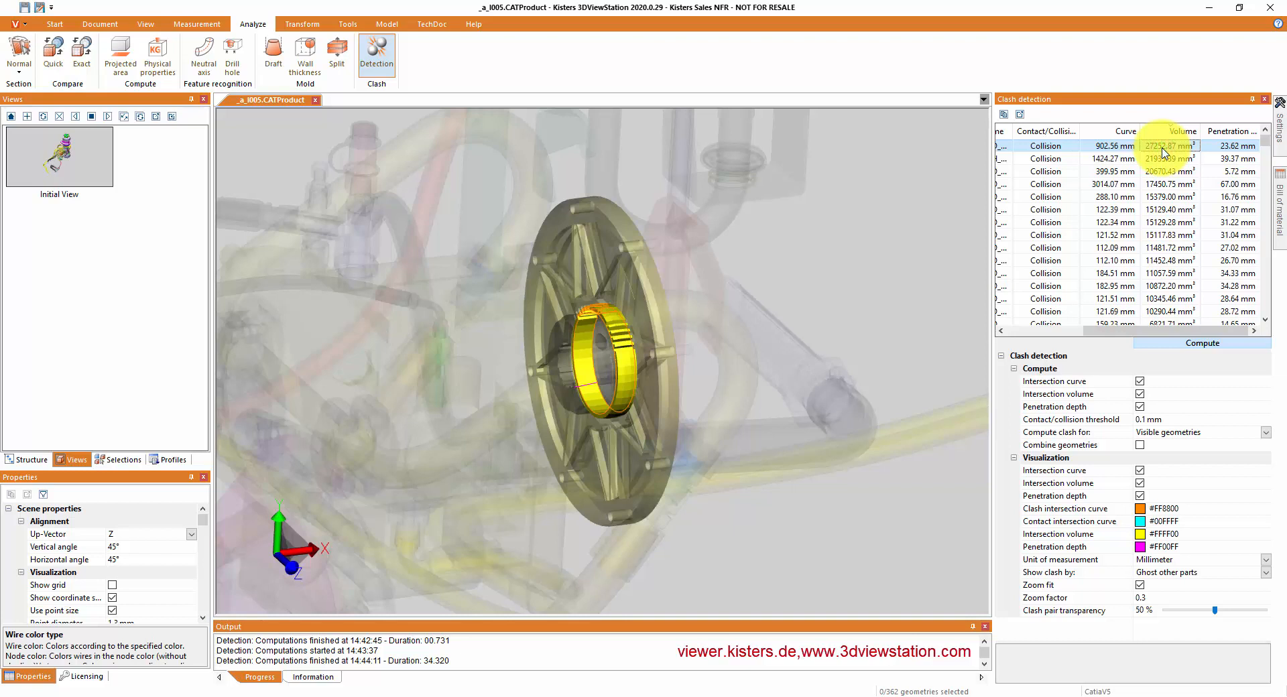
Step: Browse the next largest clashes, then return to the largest and examine its ring-shaped intersection volume and penetration line
key(Down)
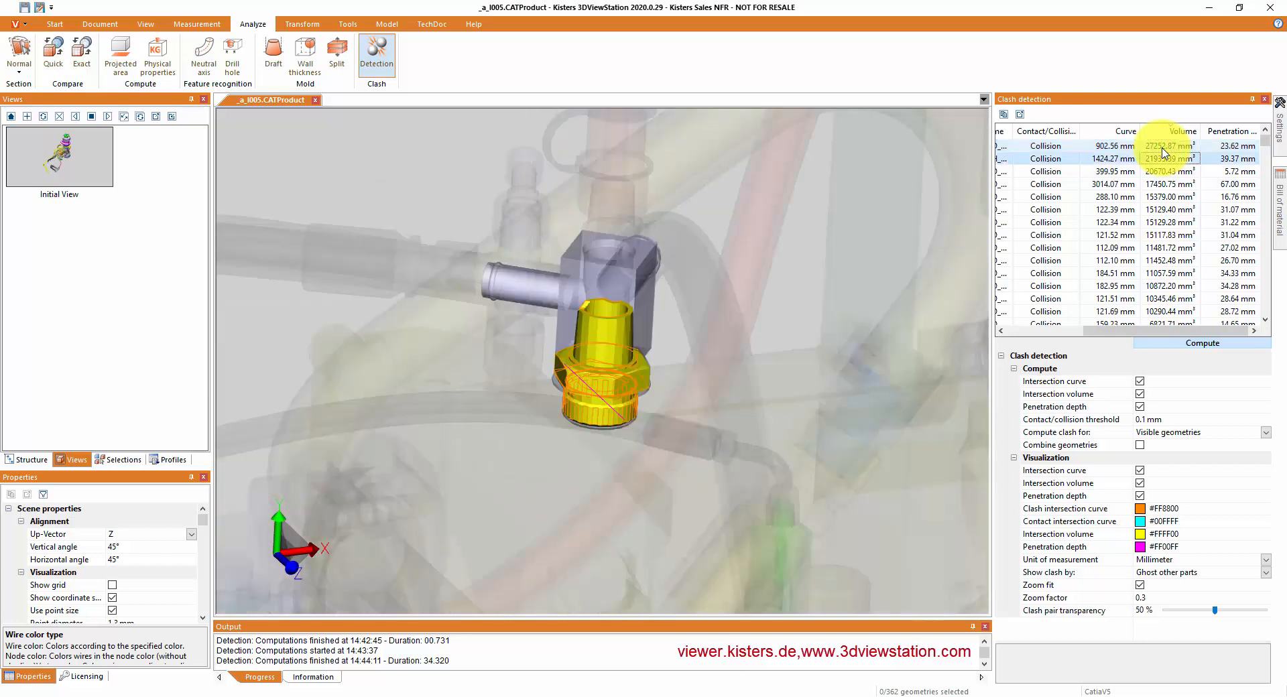
key(Down)
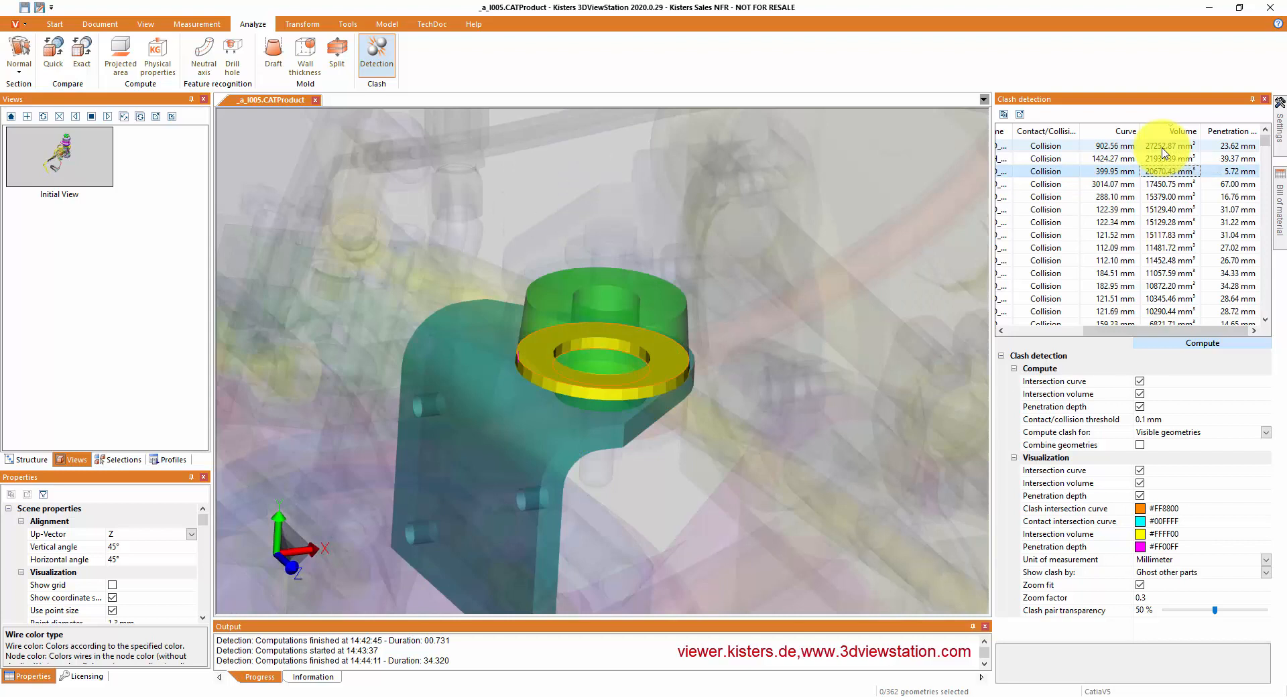
key(Down)
key(Up)
key(Up)
key(Up)
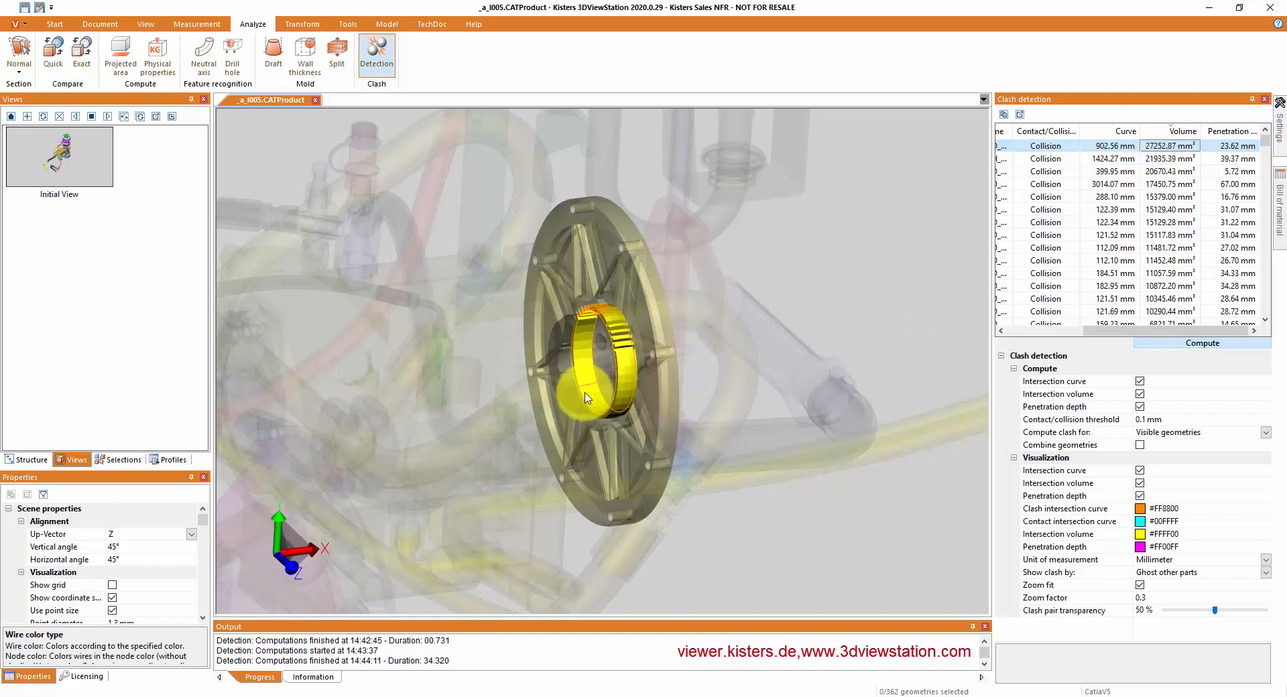
scroll(589, 396, up, 5)
scroll(589, 397, up, 3)
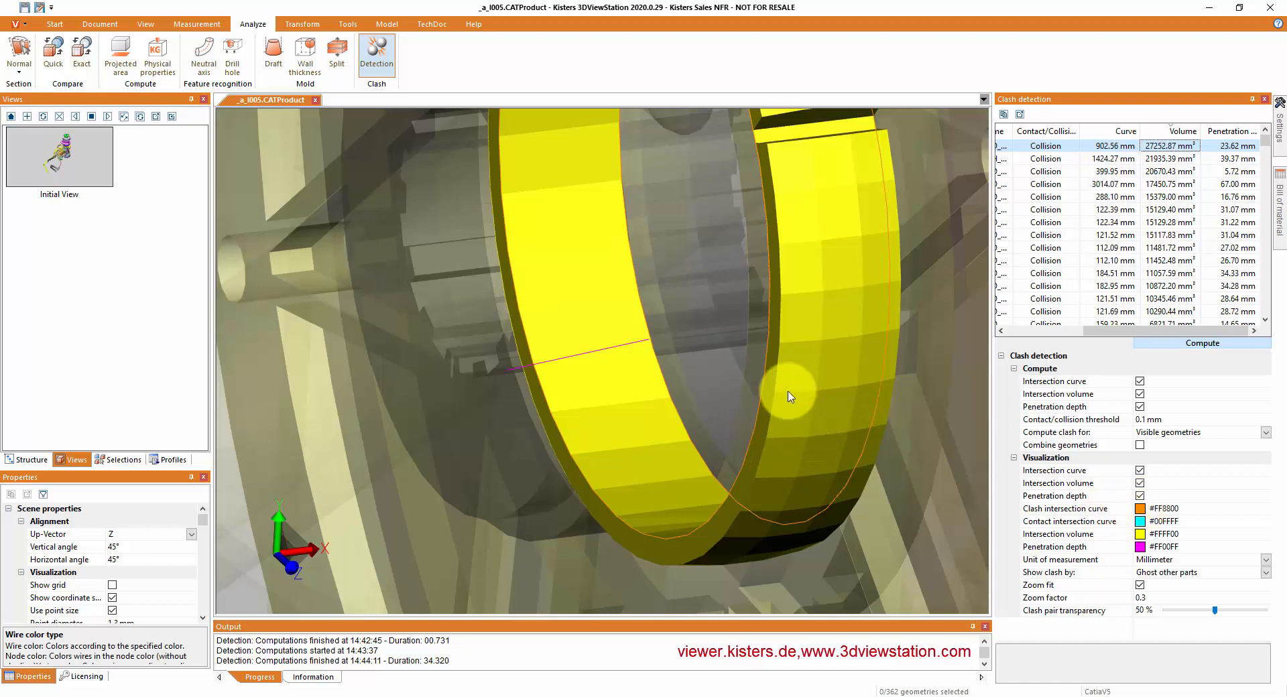
scroll(786, 343, down, 4)
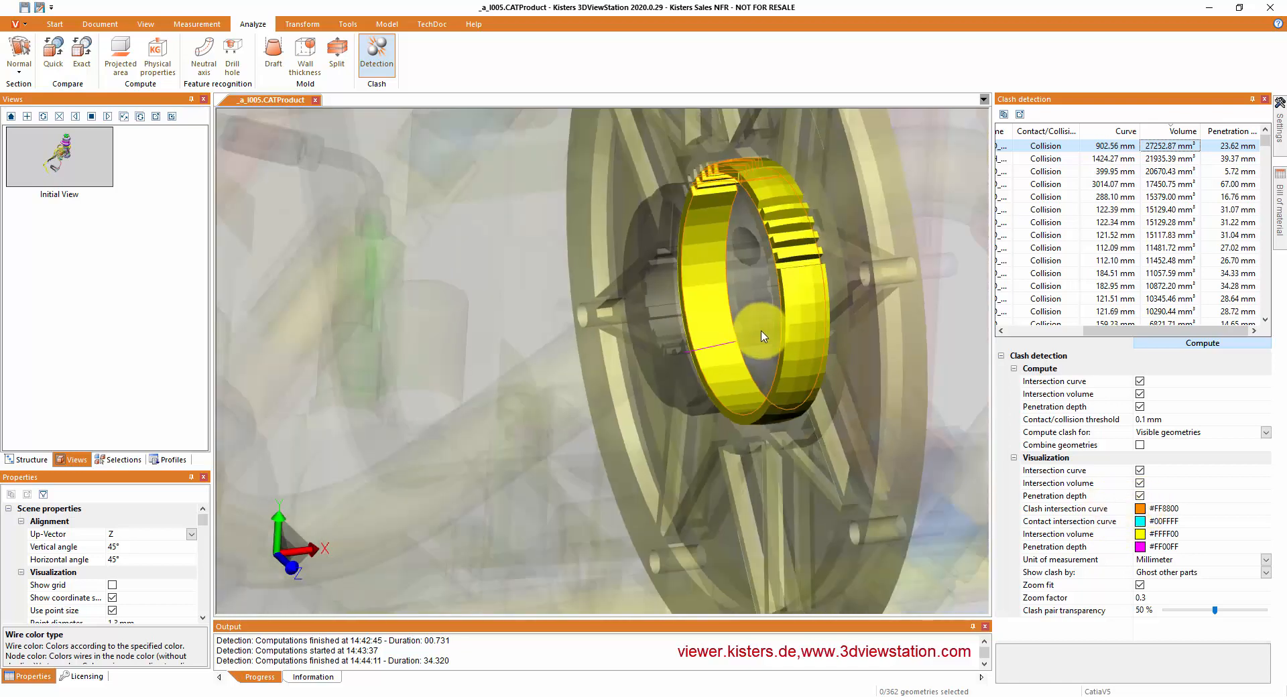
Step: Step down the volume-sorted clash list from the second pair, examining the intersection volumes of fittings, hoses and pipes
click(1109, 159)
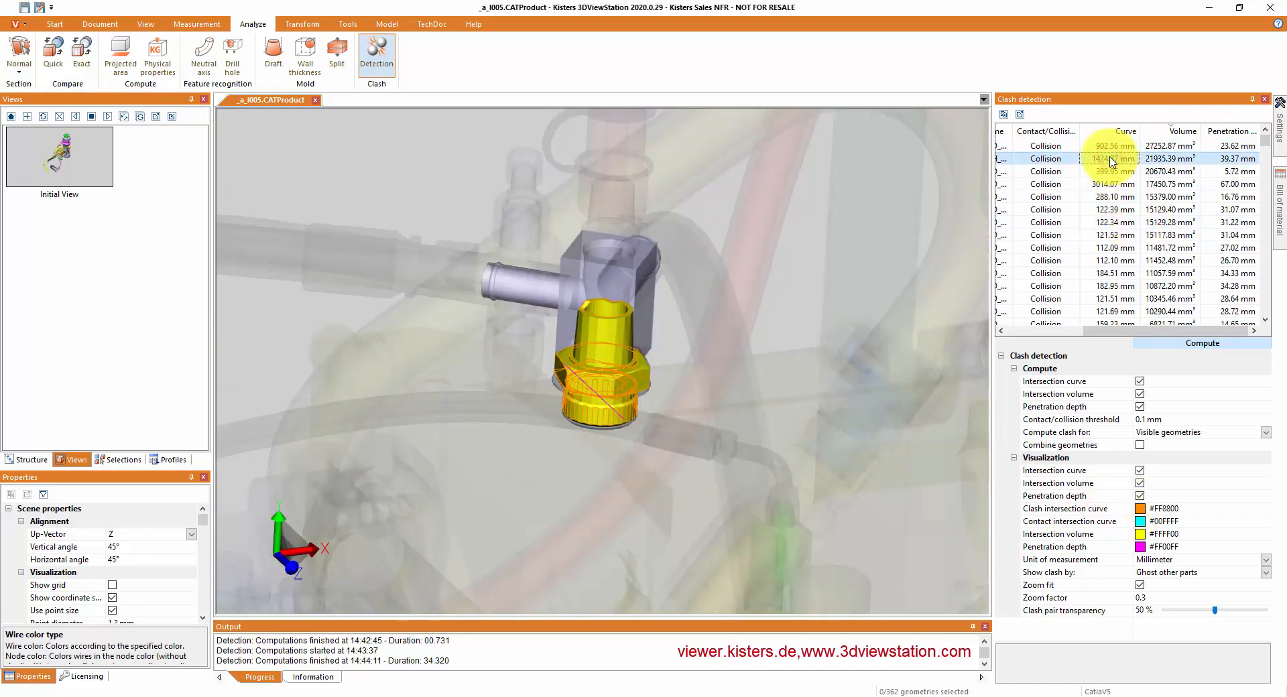
key(Down)
key(Down)
key(Down)
key(Down)
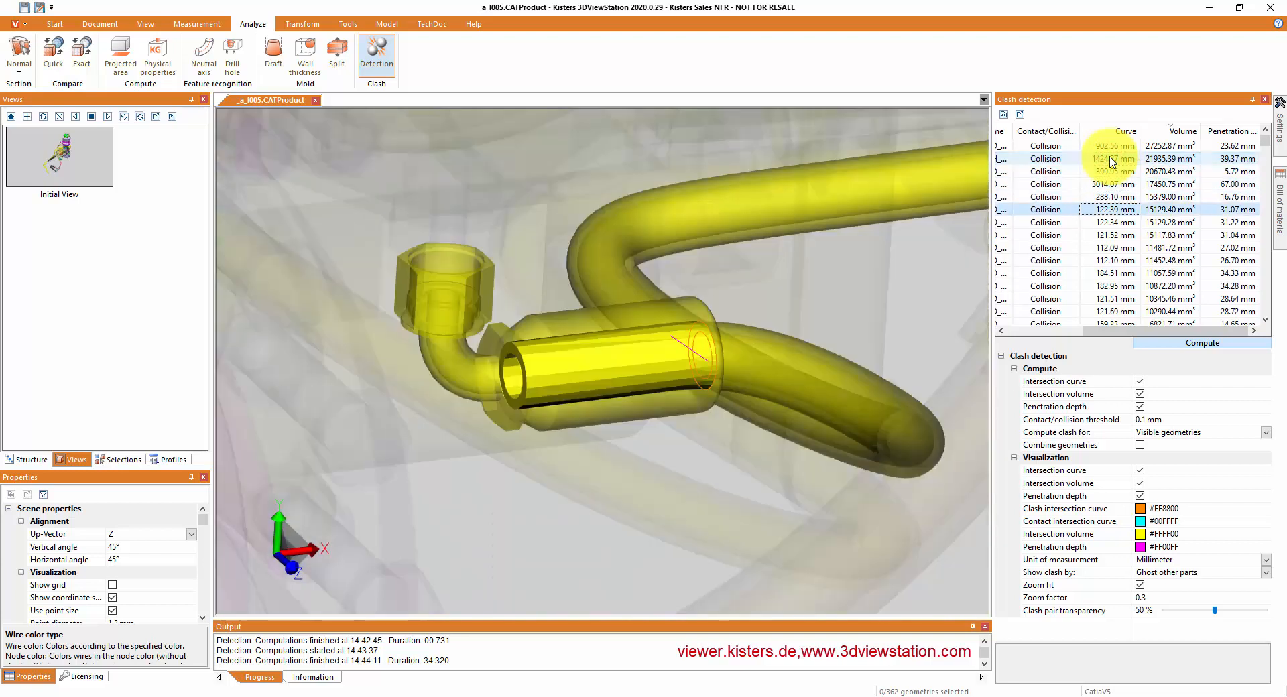
key(Down)
key(Down)
key(Down)
key(Down)
key(Down)
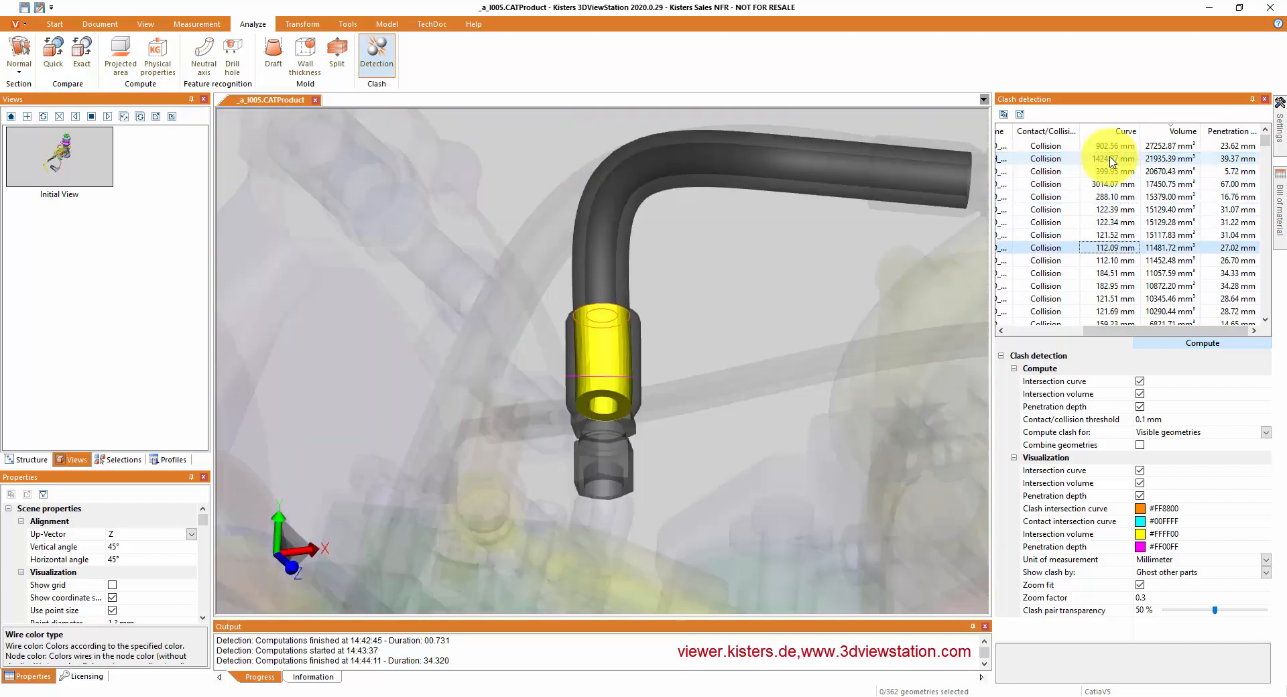
key(Down)
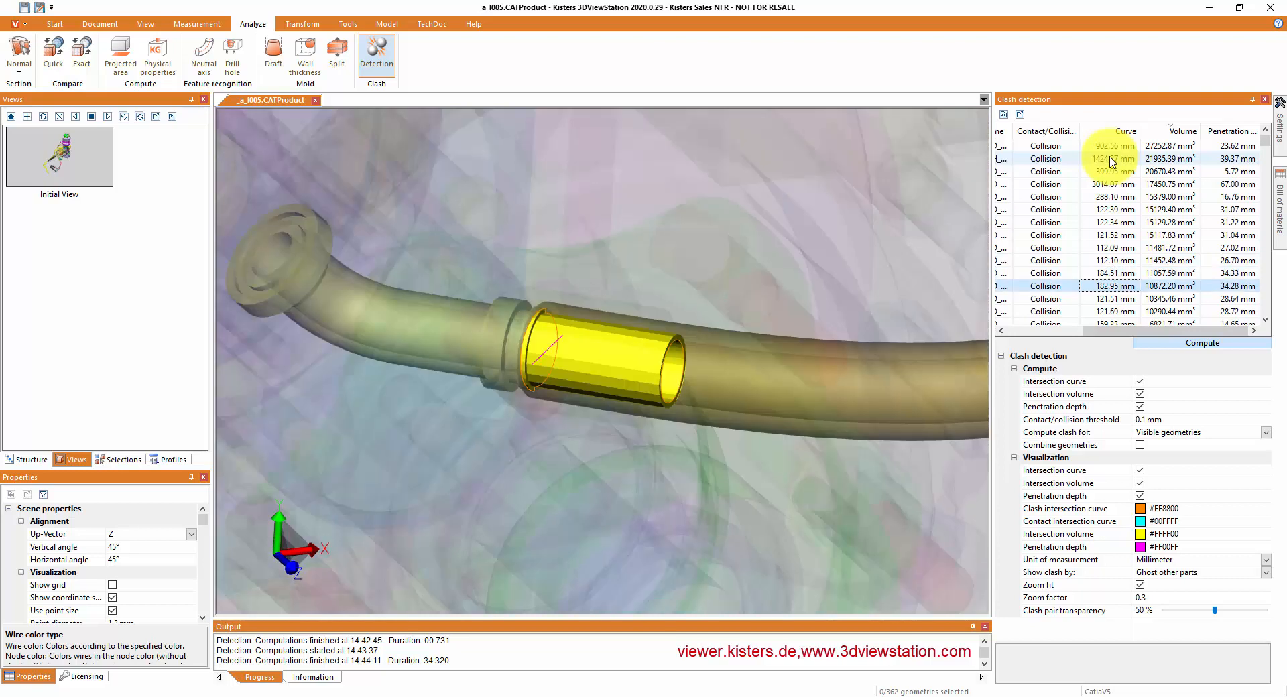
key(Down)
key(Down)
key(Down)
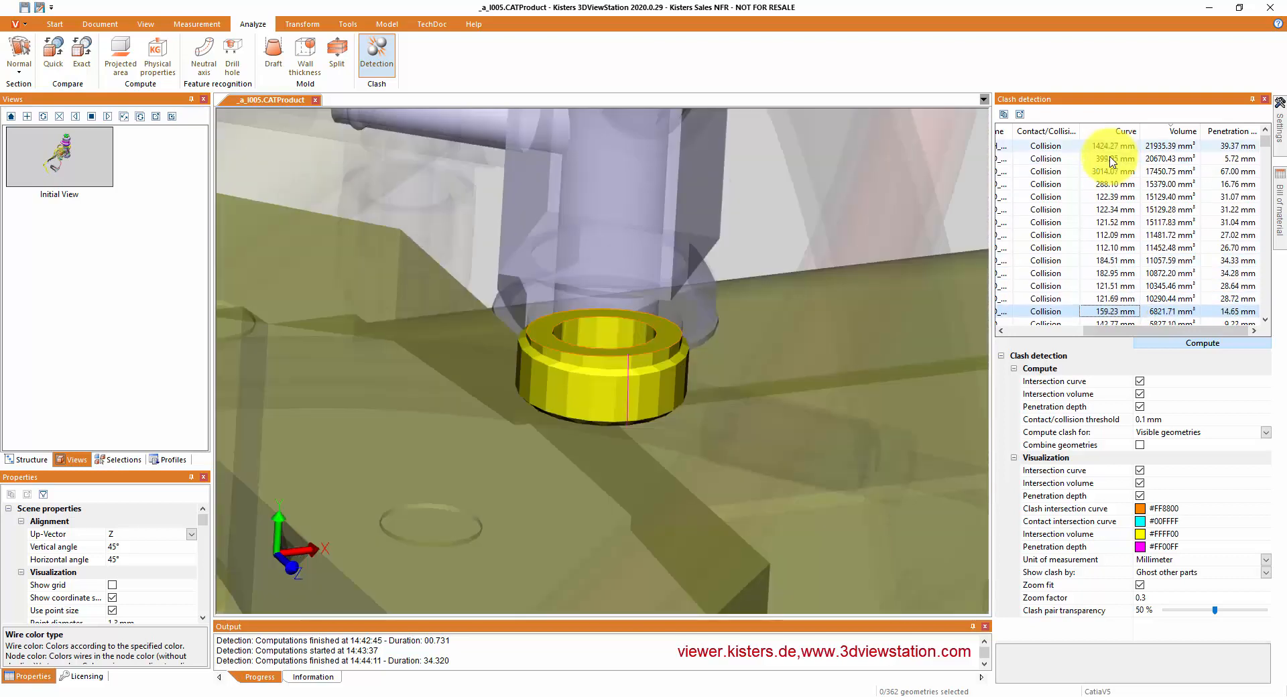
key(Down)
key(Down)
key(Down)
key(Down)
key(Down)
key(Down)
key(Down)
key(Down)
key(Down)
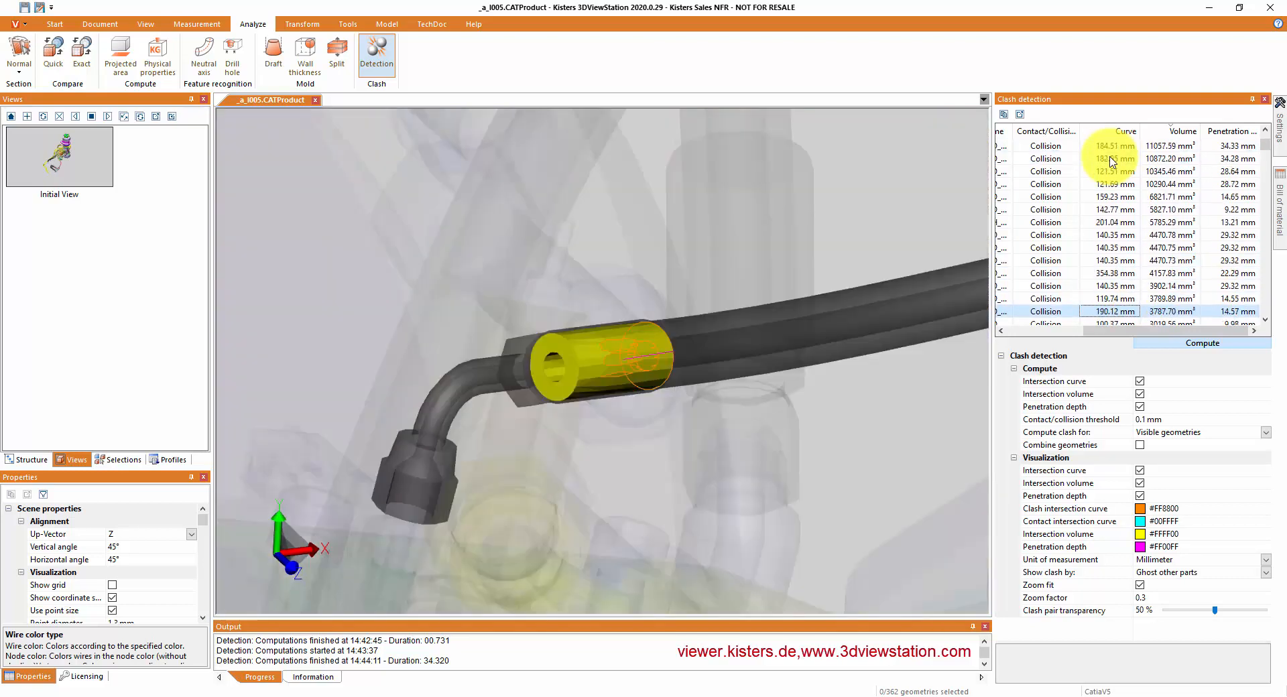
Step: Go back to the clash between the green bracket and the clamp ring and examine its intersection volumes closely
key(Up)
key(Up)
key(Up)
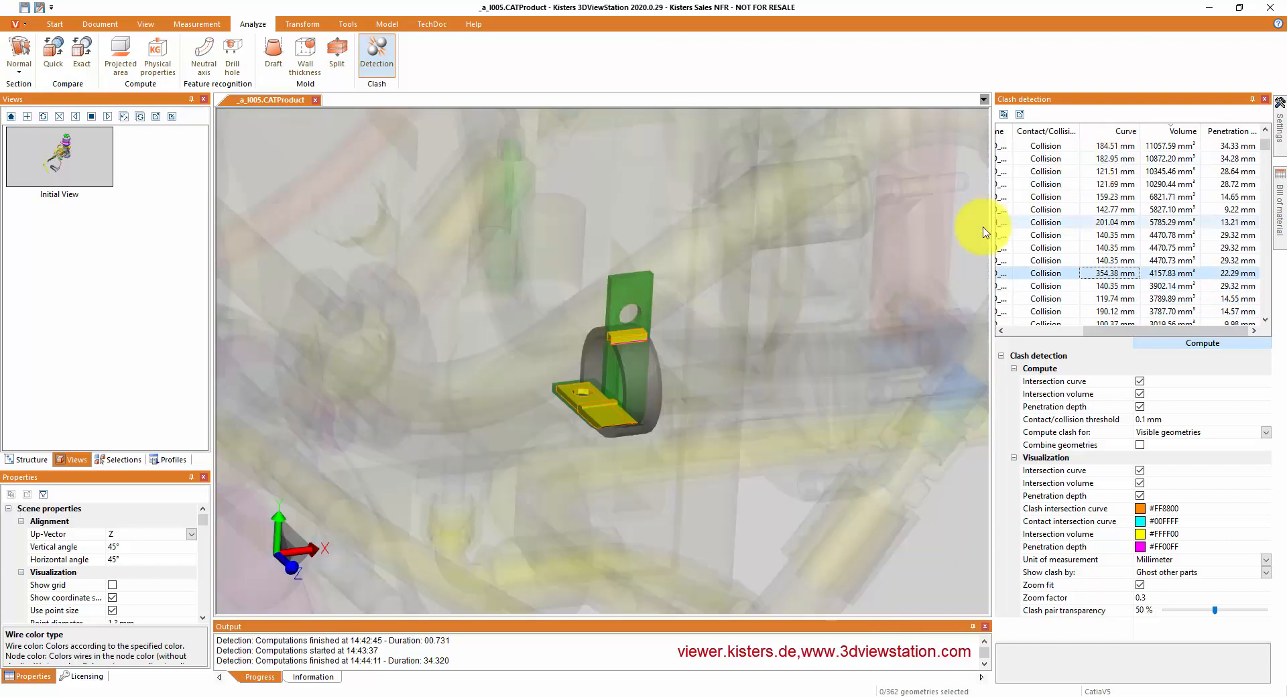
scroll(609, 381, up, 4)
scroll(609, 382, up, 2)
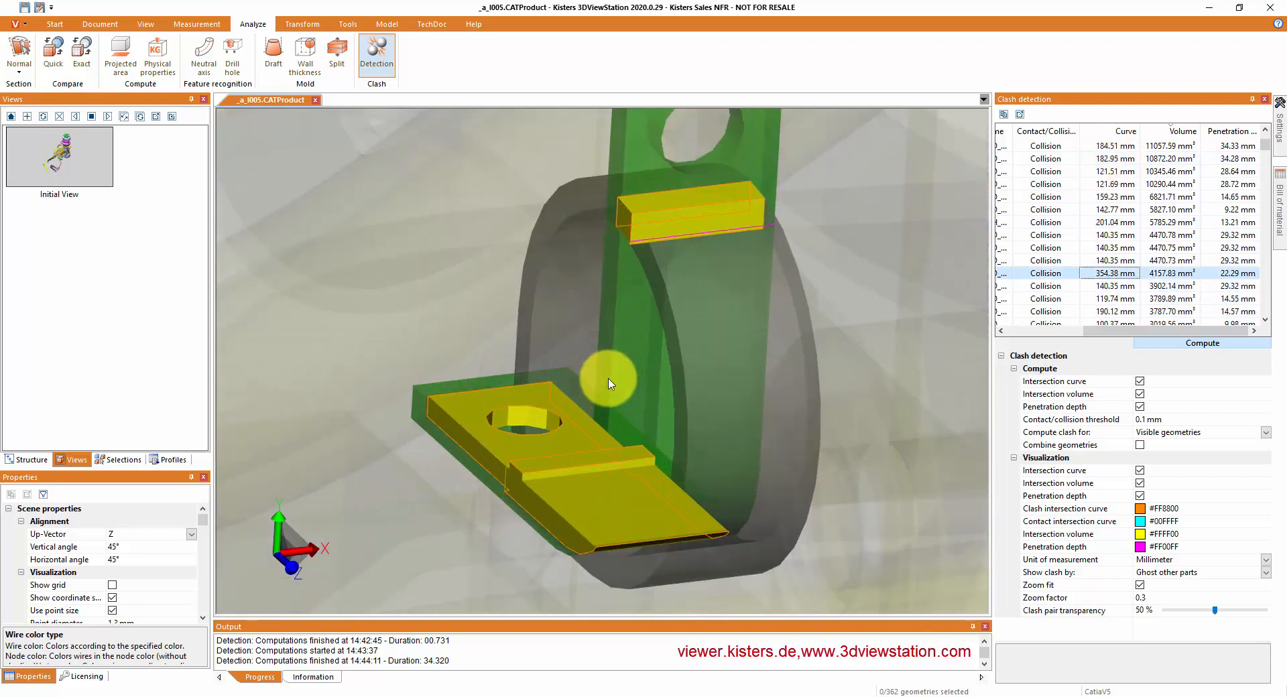
scroll(609, 383, down, 3)
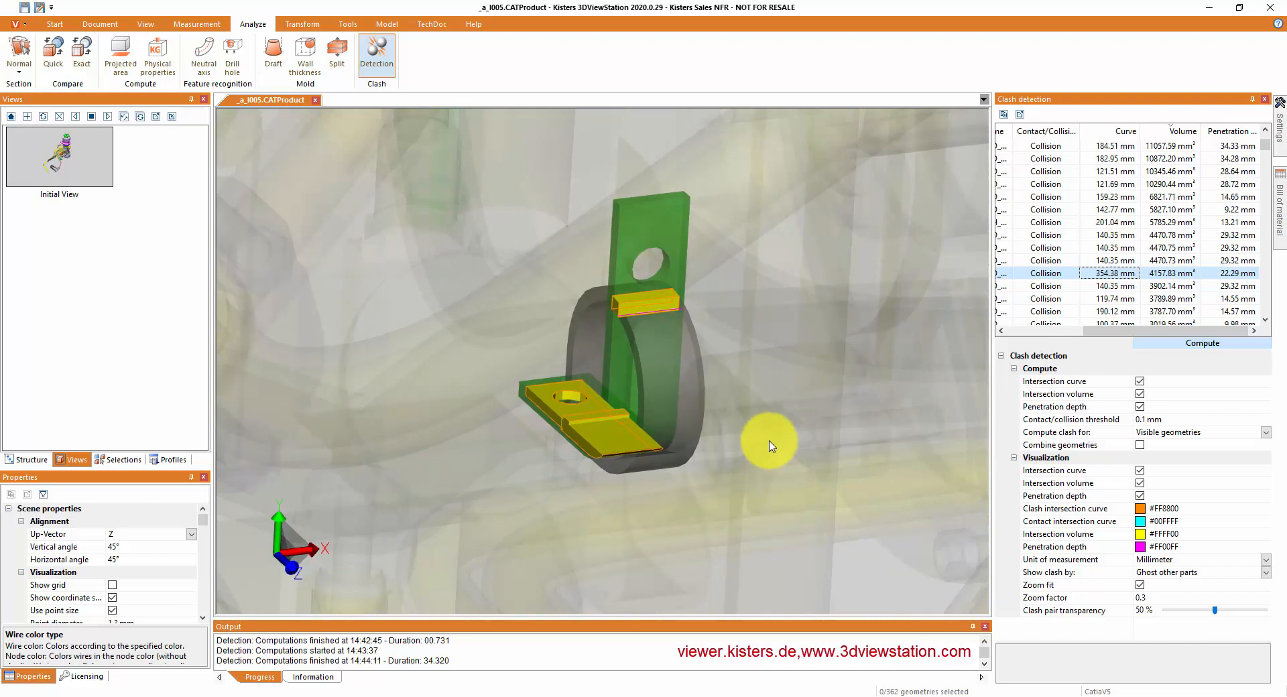
Step: Browse the smaller clashes further down the volume-sorted list, going back once to recheck the plug clash
key(Down)
key(Down)
key(Down)
key(Down)
key(Down)
key(Down)
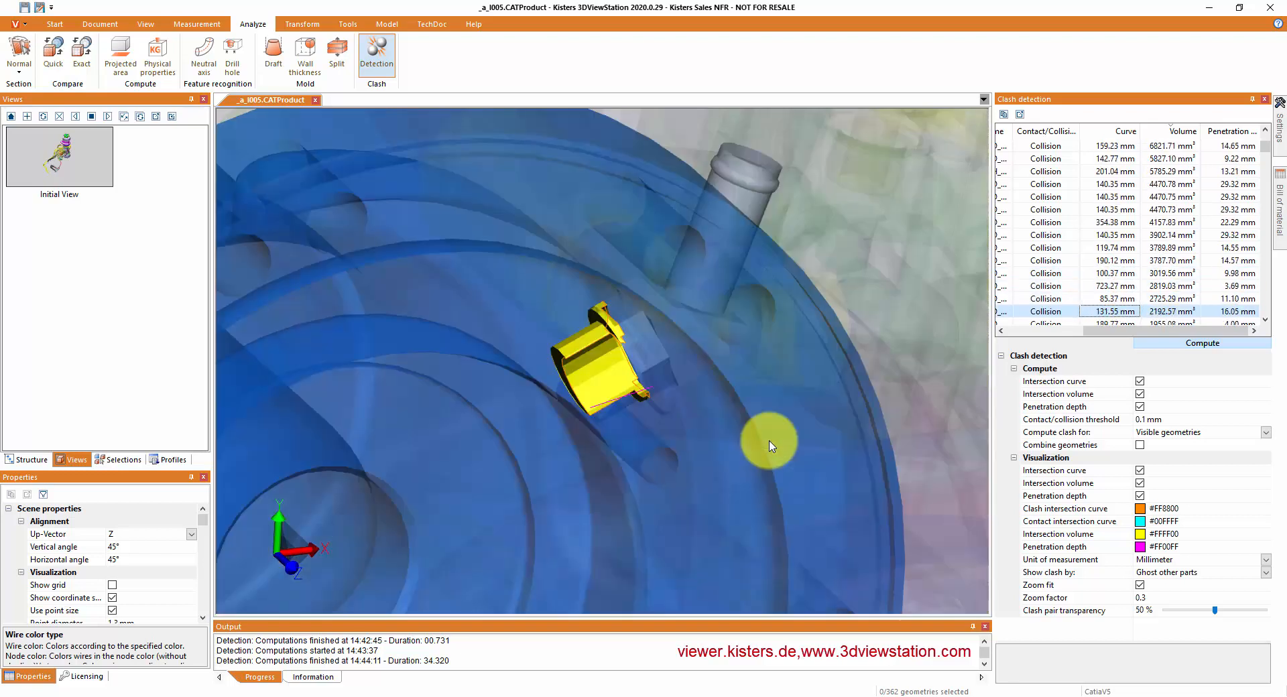
key(Up)
key(Down)
key(Down)
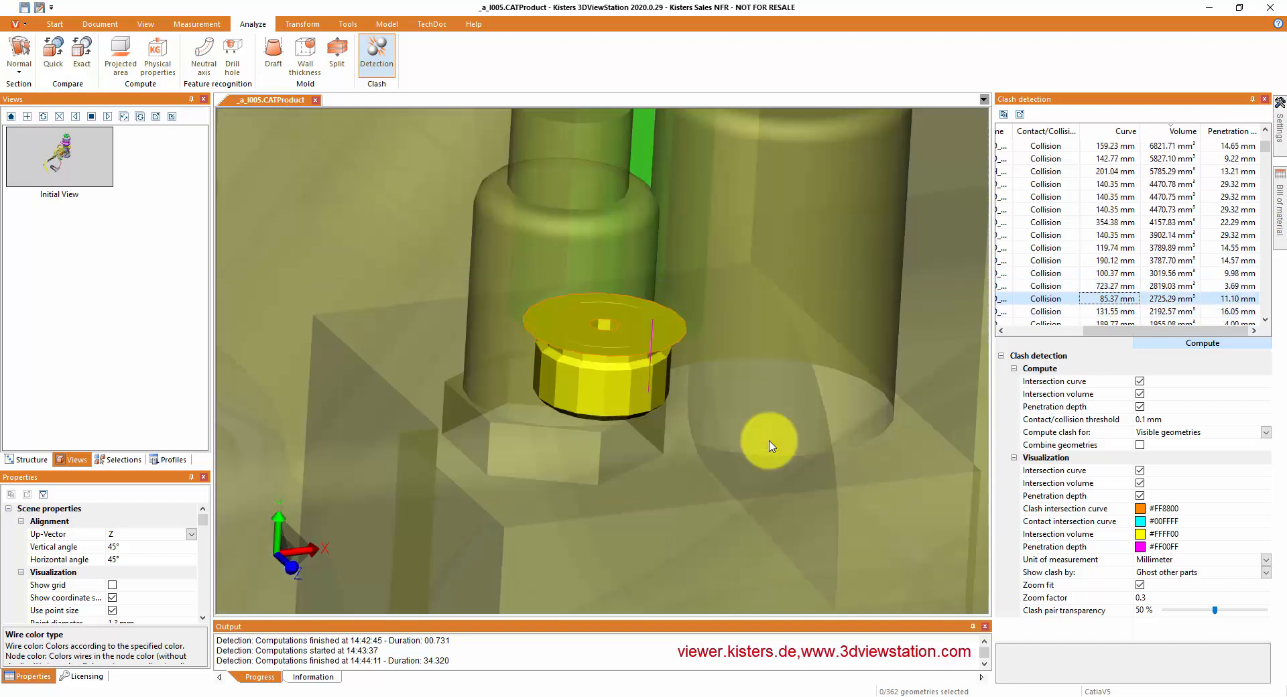
key(Down)
key(Down)
key(Down)
key(Down)
key(Down)
key(Down)
key(Down)
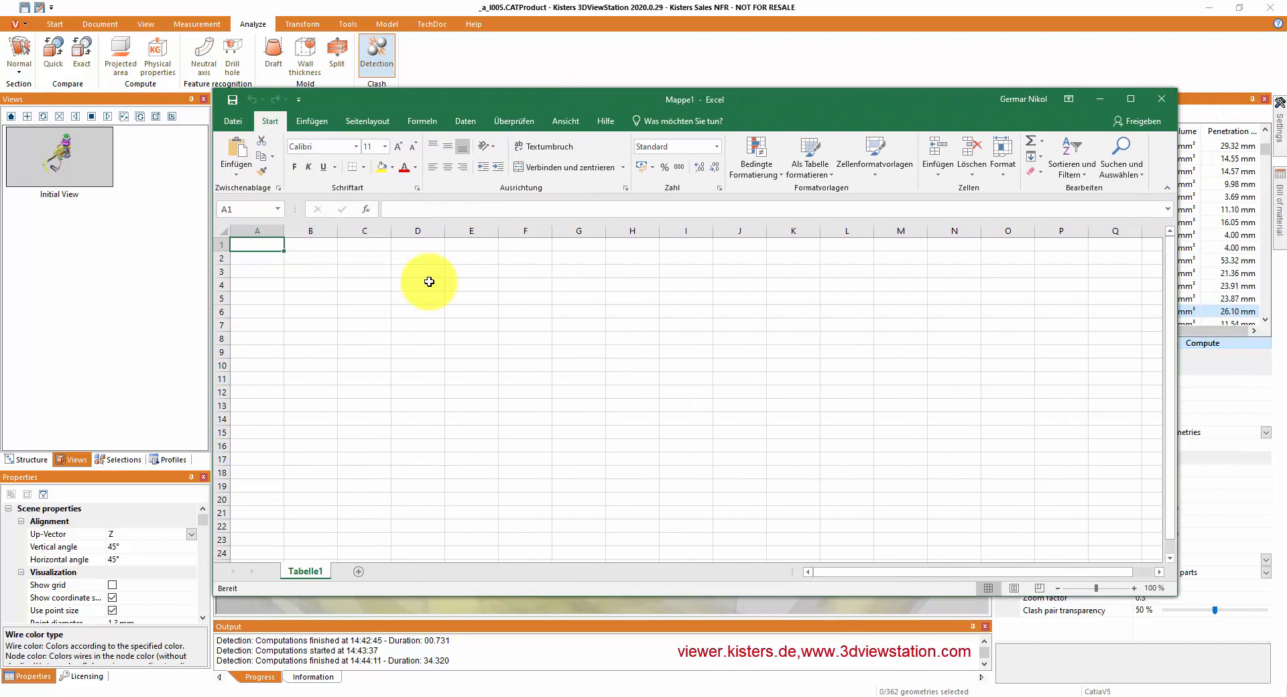
Step: Paste the copied clash list into the empty Excel sheet from cell A1 and look through its rows
key(ctrl+v)
click(633, 325)
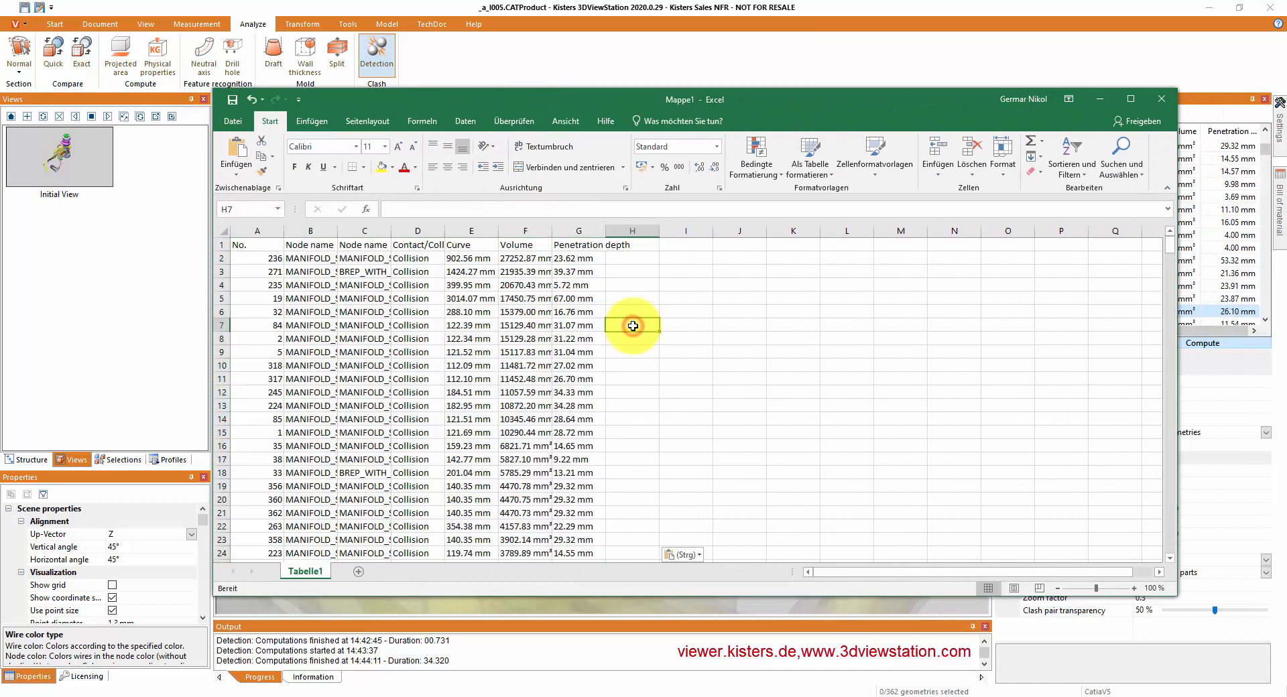
scroll(632, 326, down, 7)
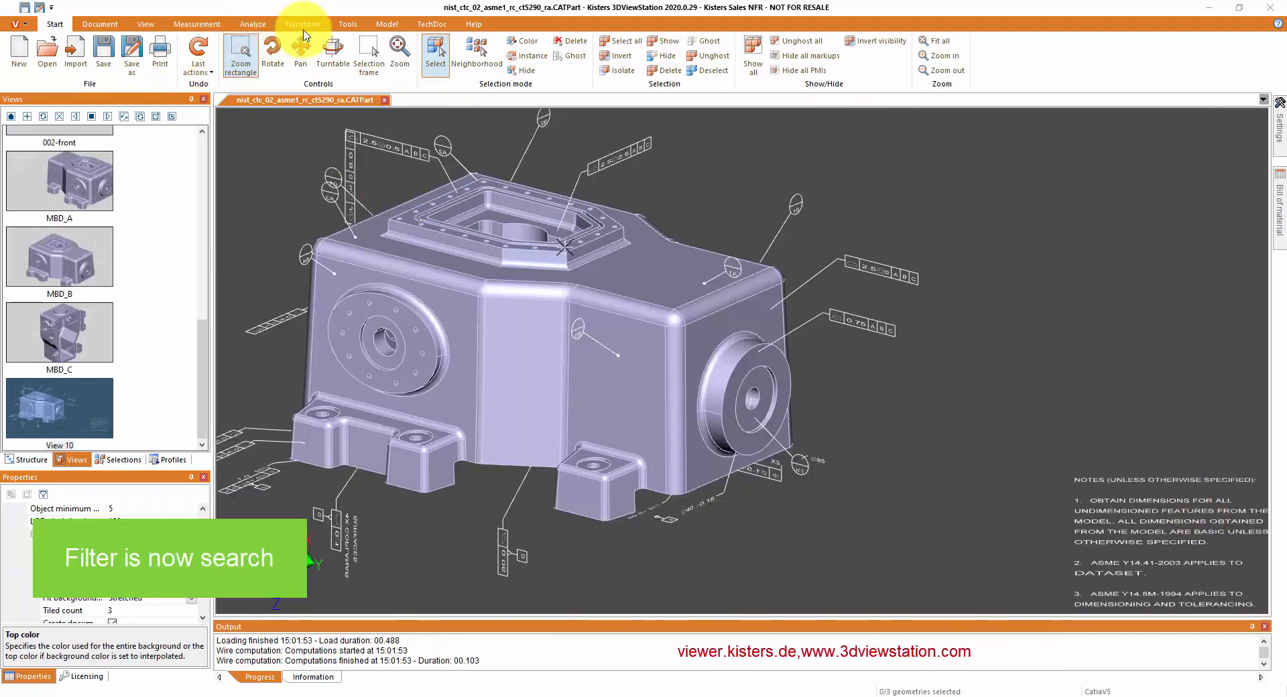
Step: Open the search tool in 3DViewStation and select all PMIs and markups whose text matches "*75*"
click(347, 24)
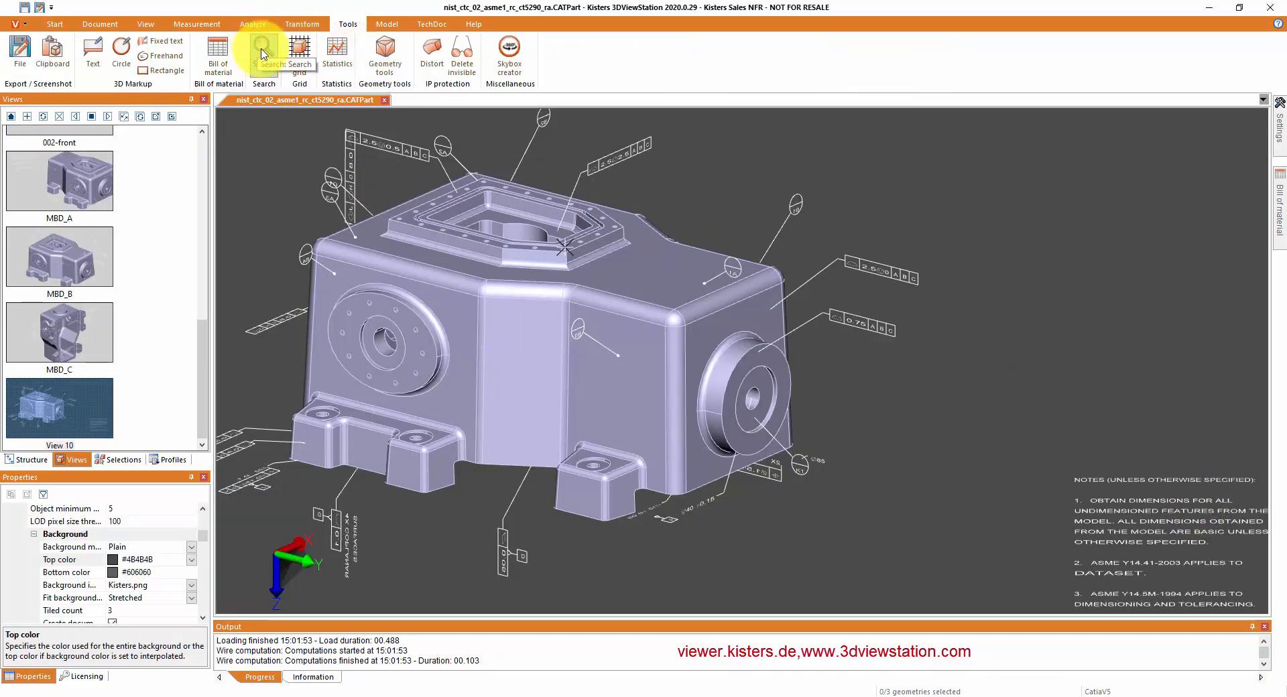
click(265, 52)
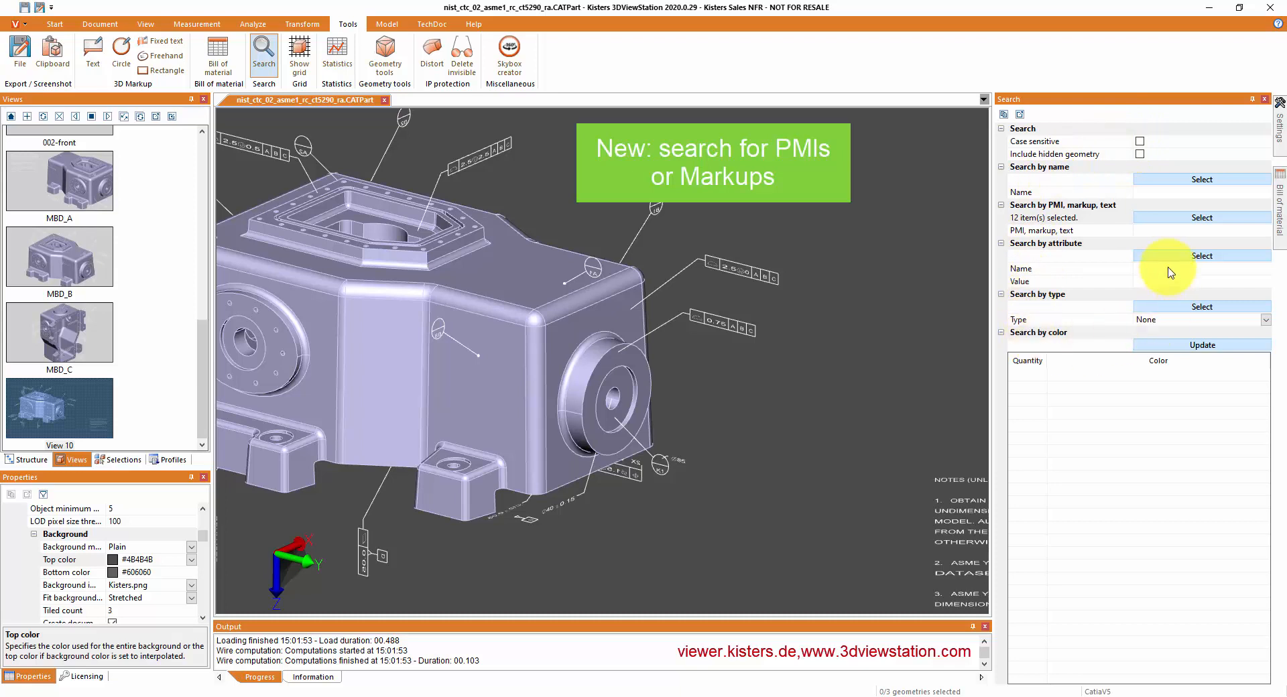
click(1165, 232)
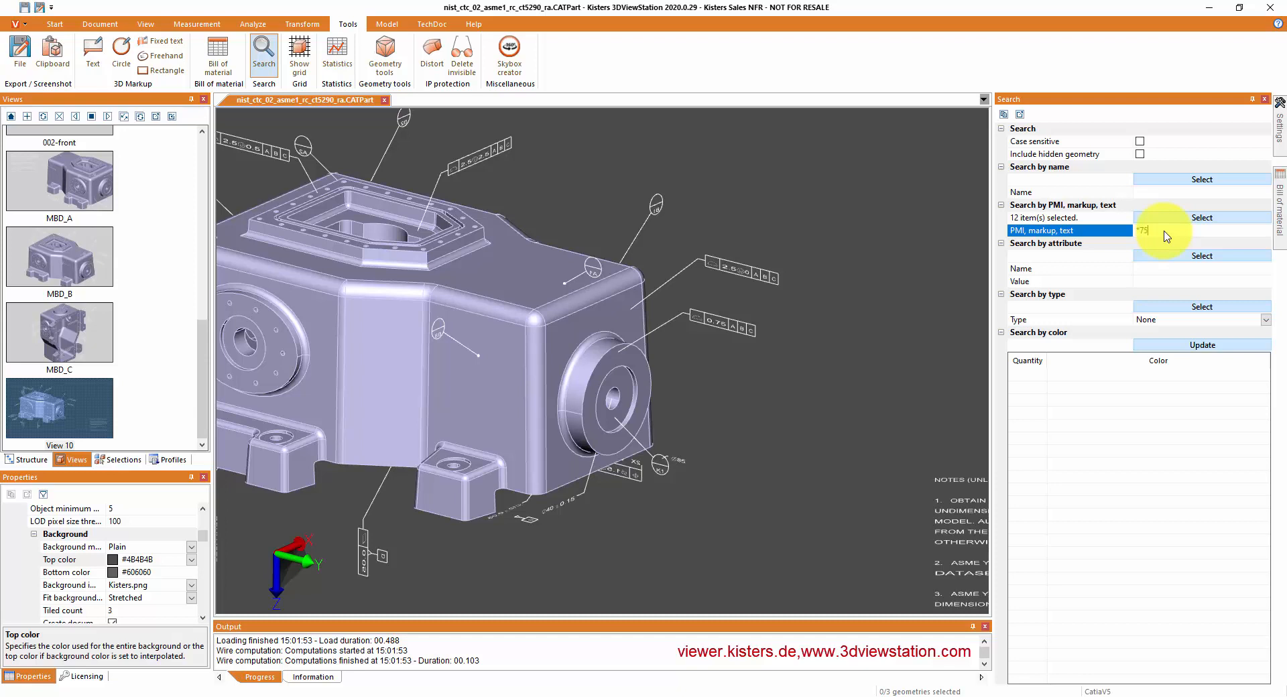
key(Return)
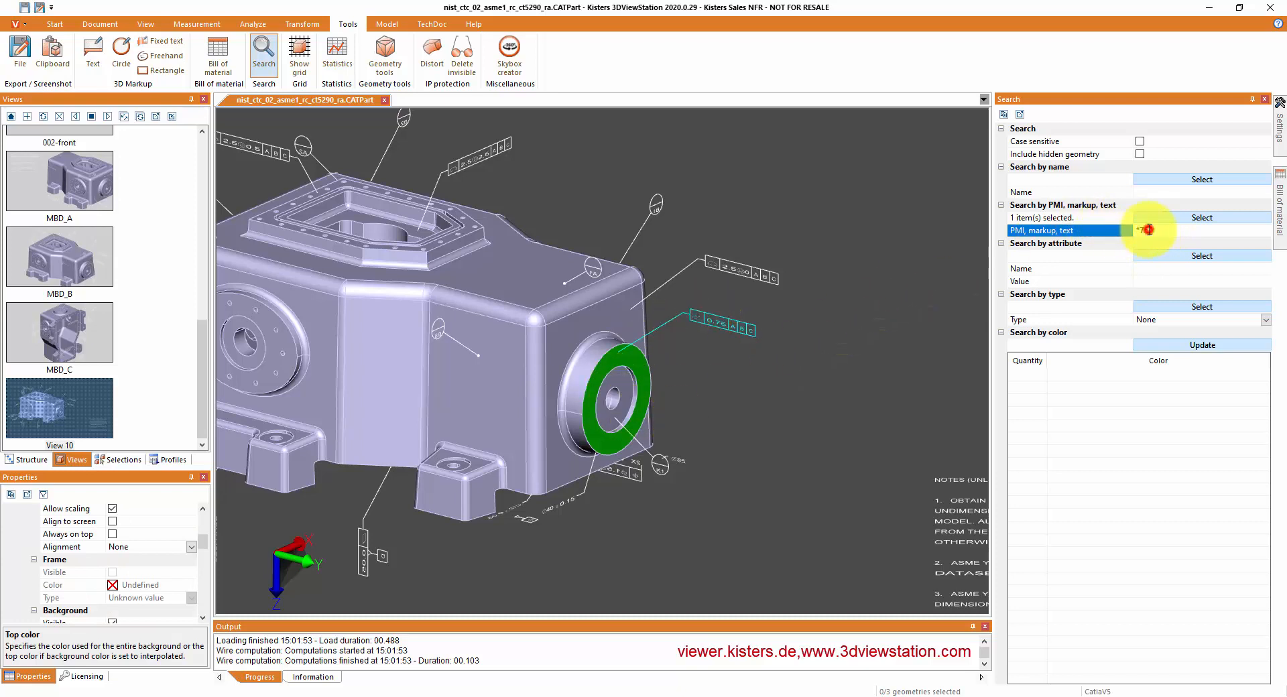
Step: Change the PMI and markup search text to "*A*" and select the matching items
key(BackSpace)
key(BackSpace)
text(A*)
click(1175, 218)
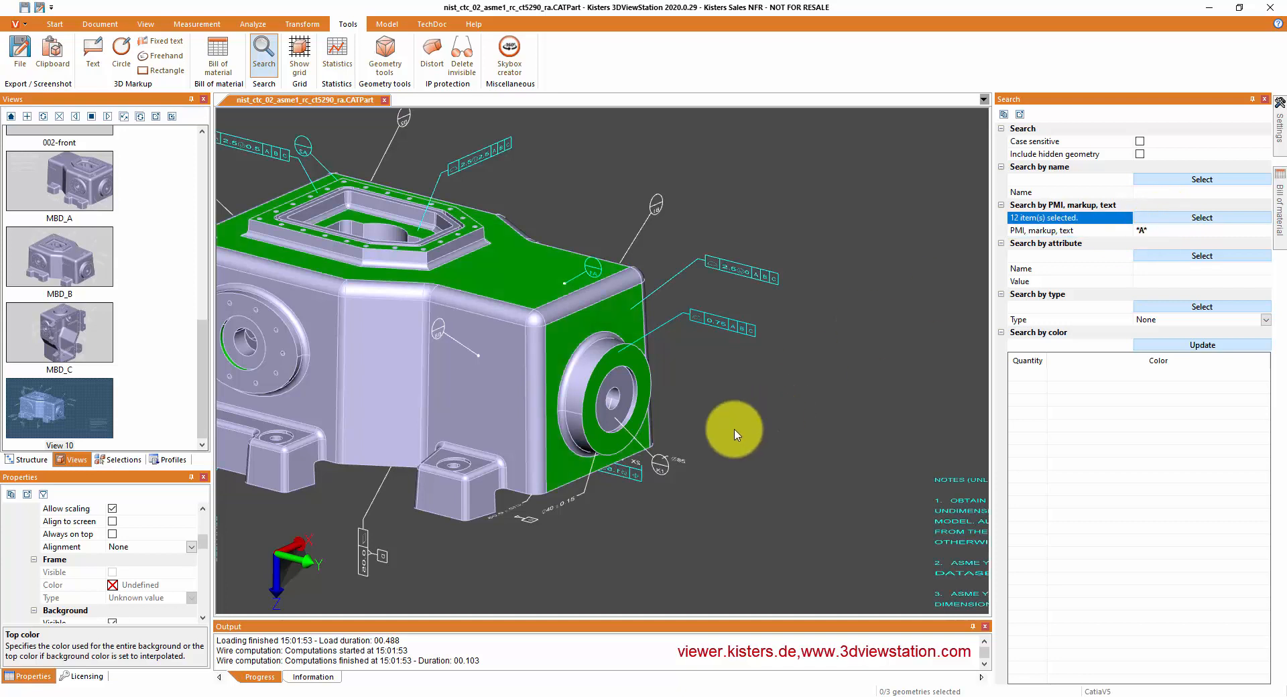
Step: Examine the highlighted PMIs and faces on the housing, checking the tolerance frames closely for the letter A
scroll(501, 307, down, 2)
drag(499, 307, 637, 338)
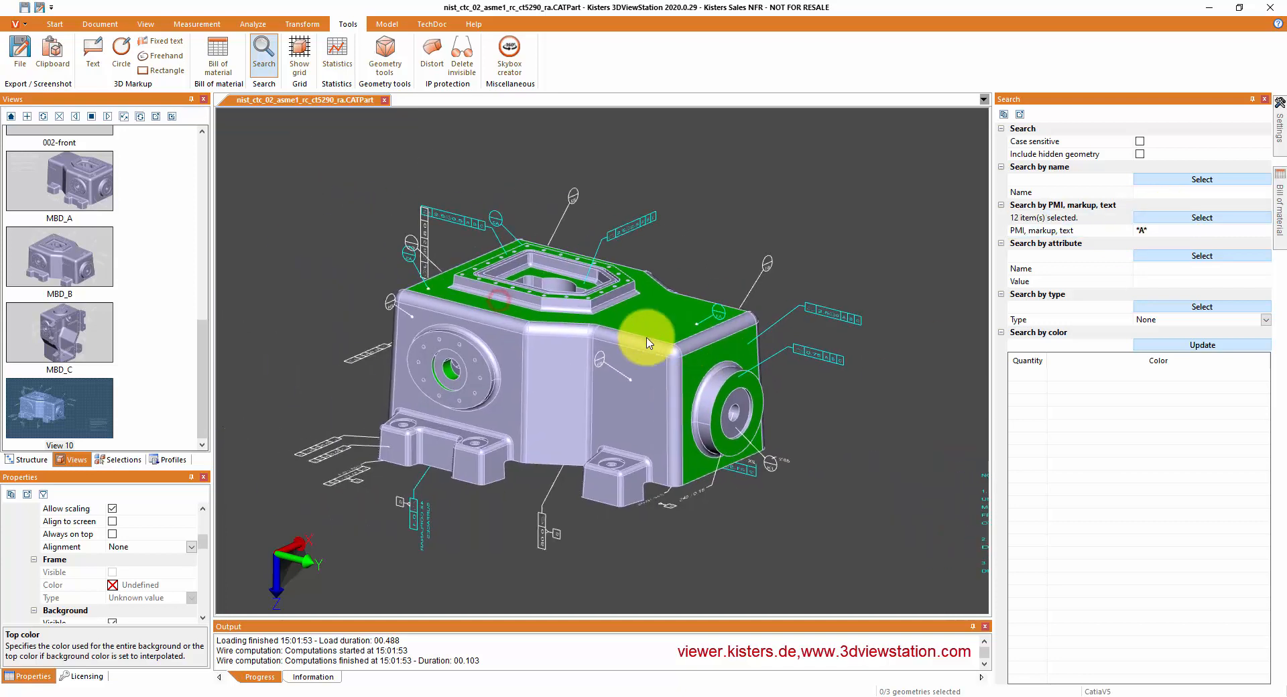
scroll(628, 224, up, 5)
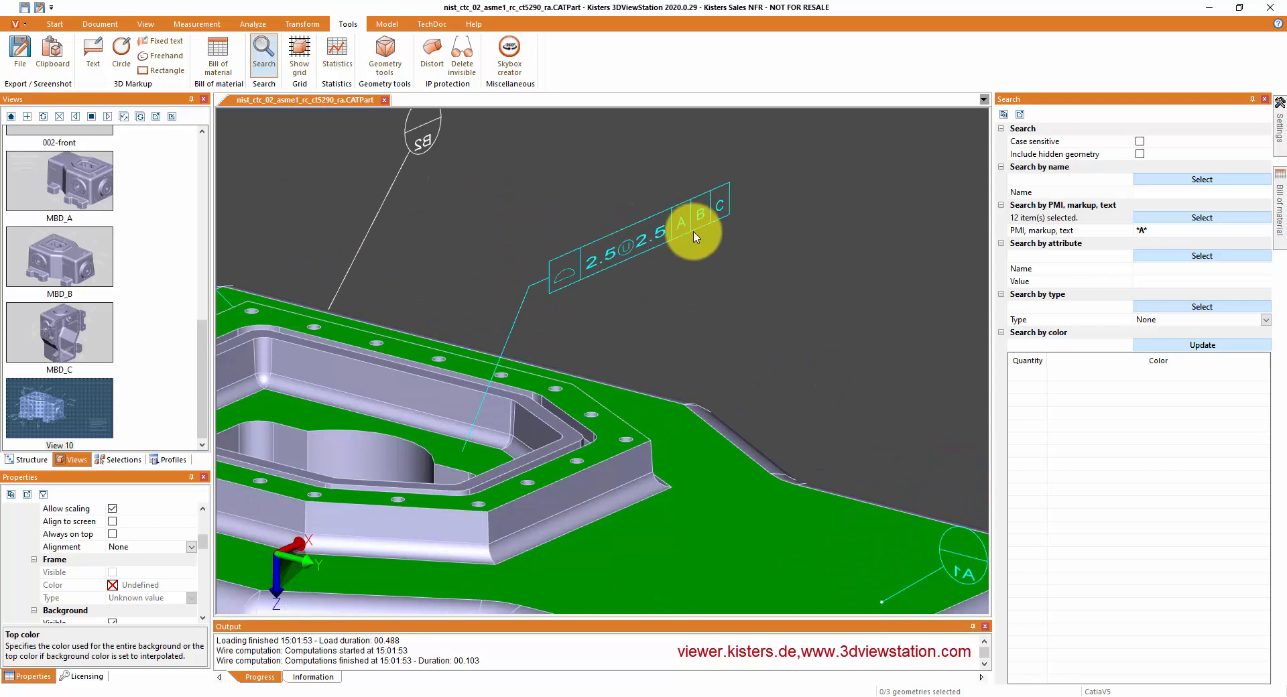
scroll(672, 253, down, 4)
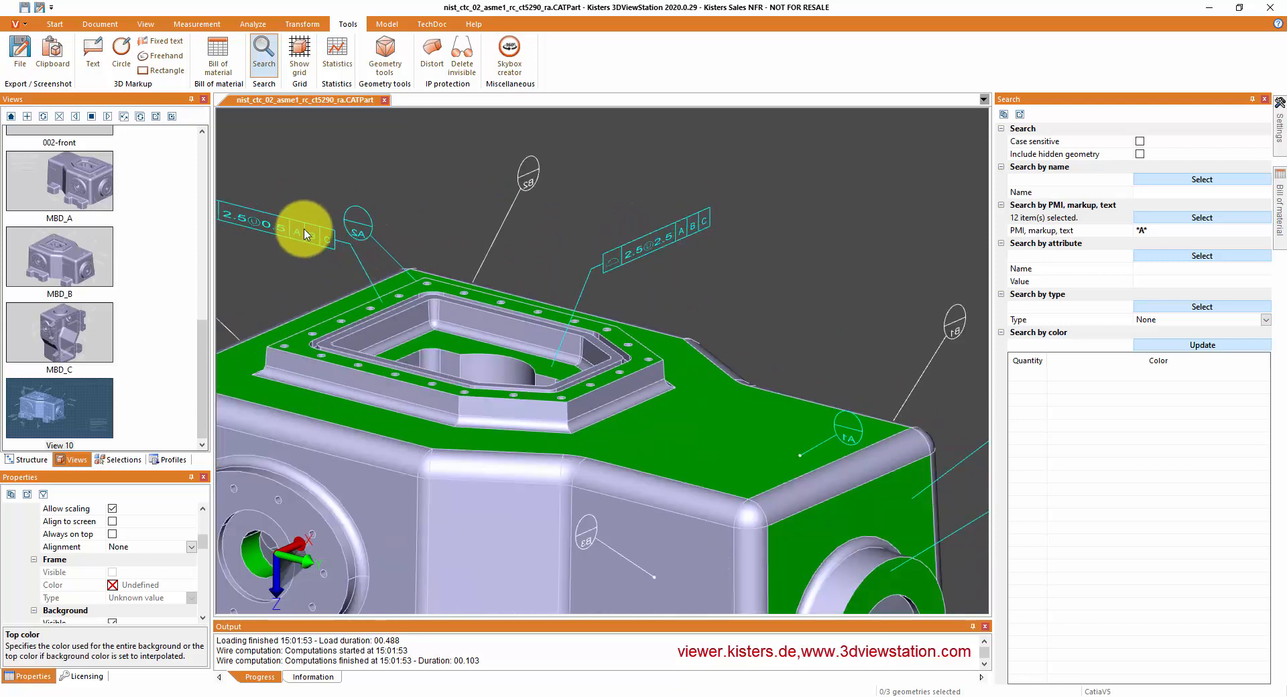
scroll(554, 317, down, 3)
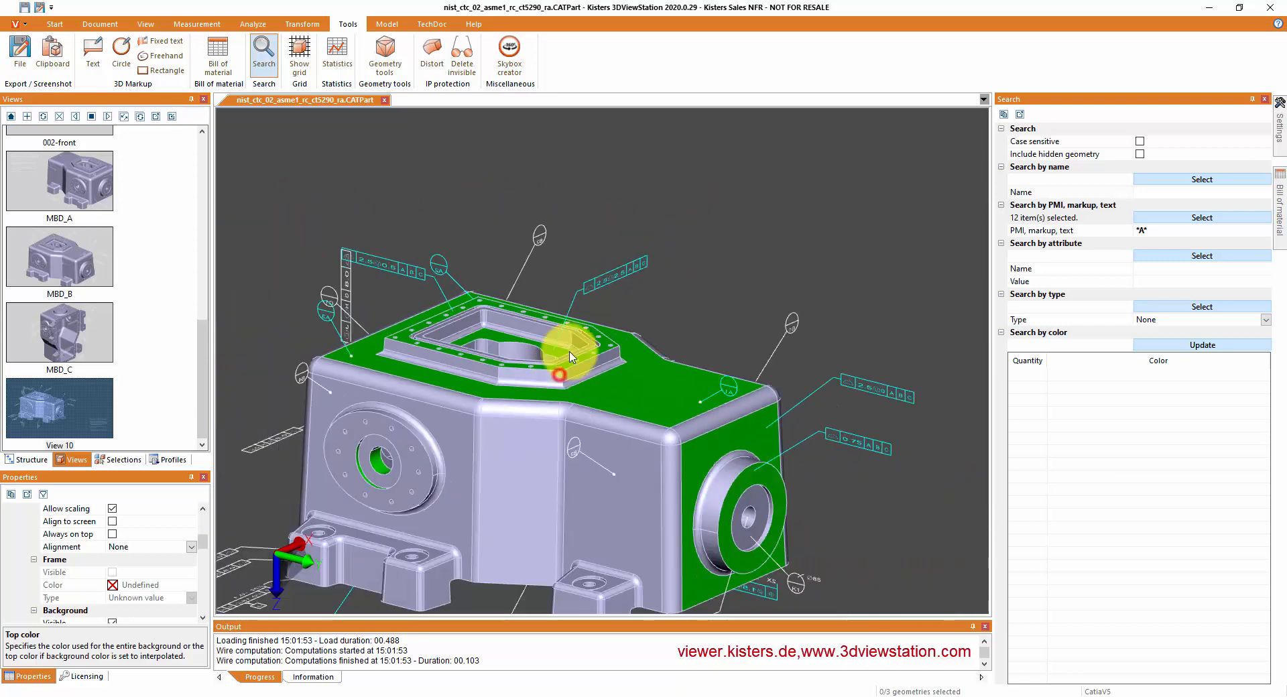
scroll(563, 344, down, 4)
scroll(565, 263, down, 3)
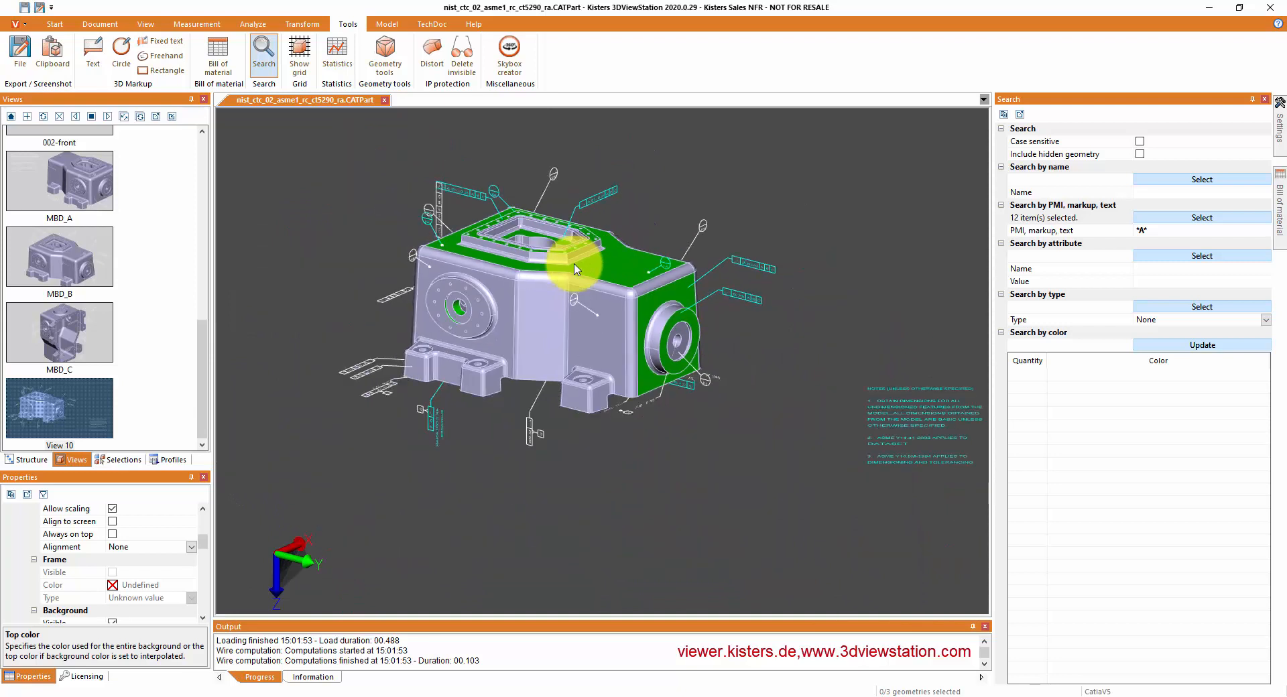
scroll(575, 267, up, 2)
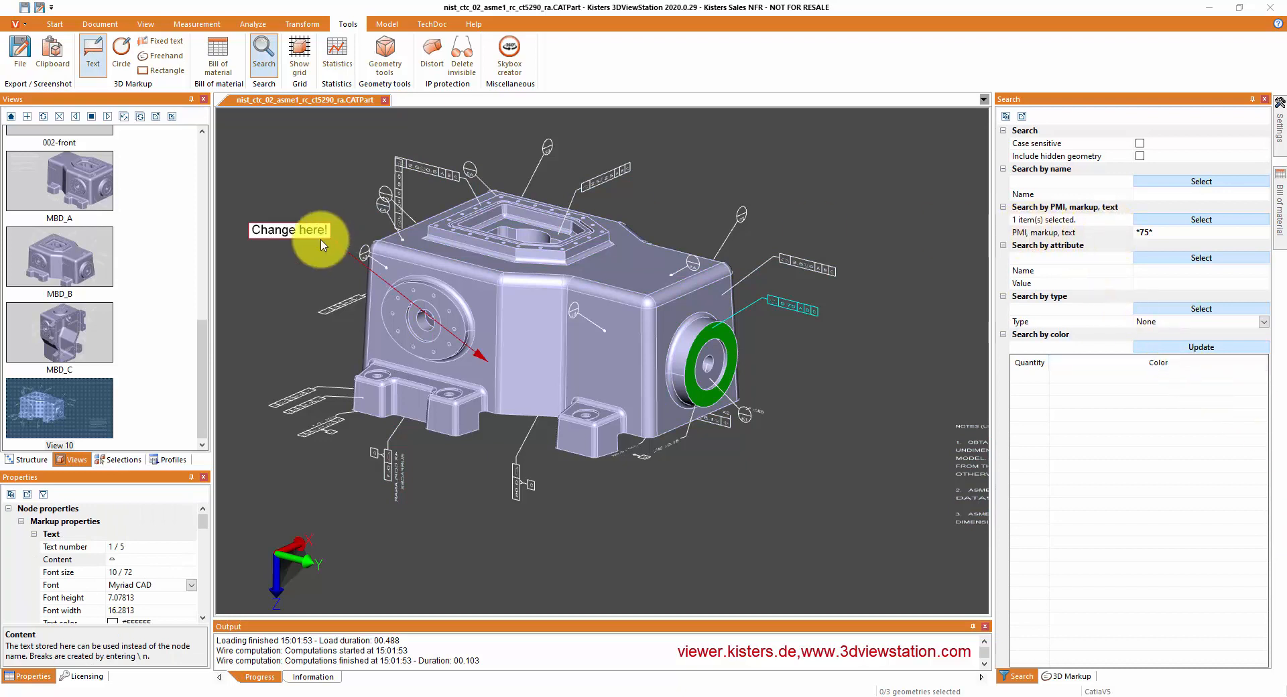
Step: Replace the PMI and markup search text to find the "Change here!" markup
click(1142, 233)
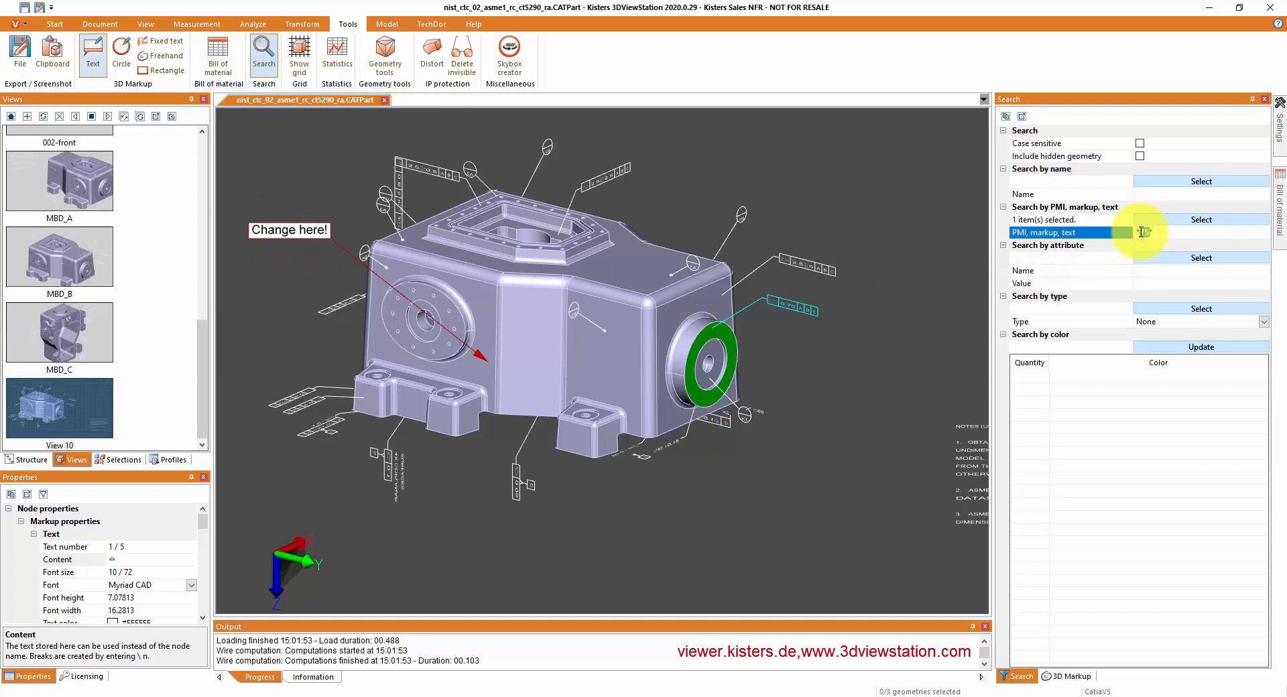
key(Return)
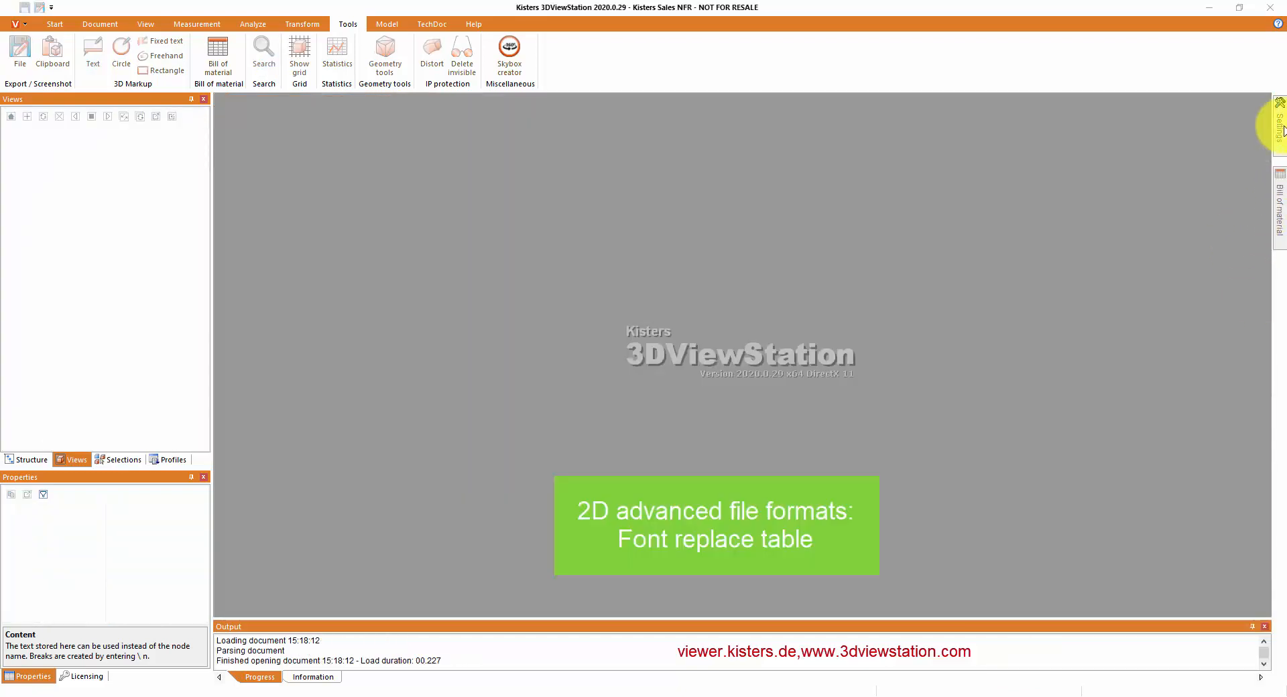
Step: Filter the settings by "font" and view the fonts available as default substitution font for drawings
click(1280, 128)
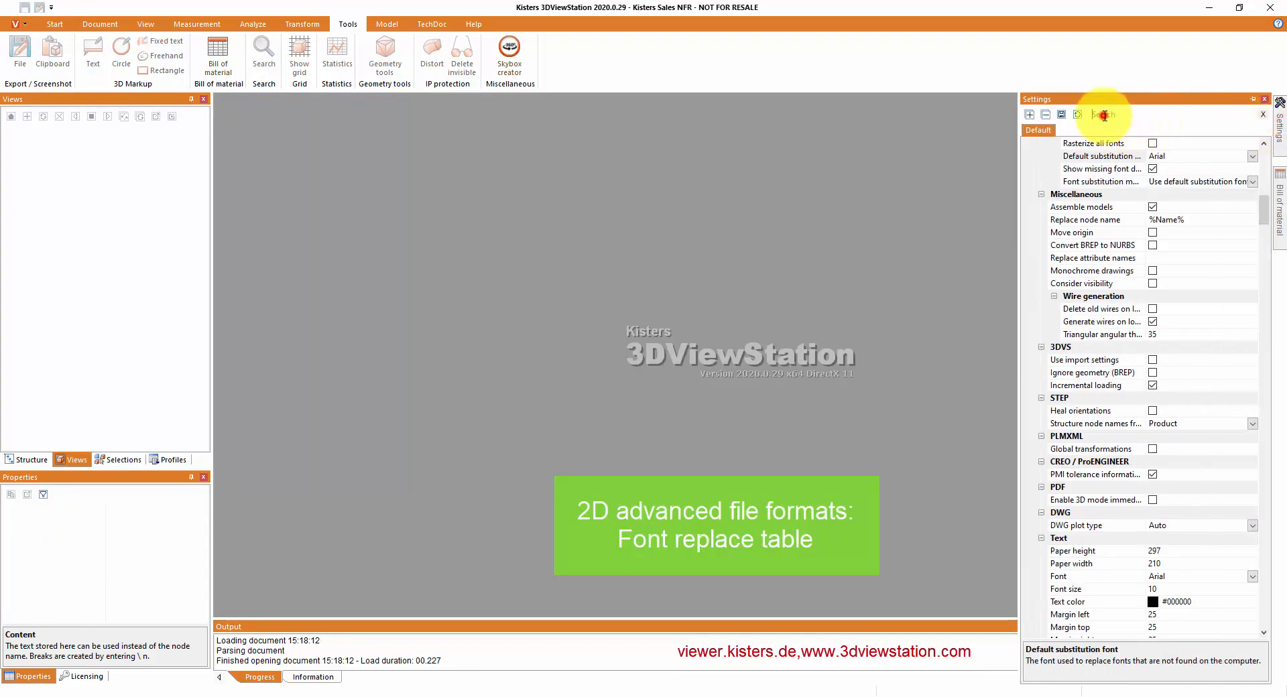
text(font)
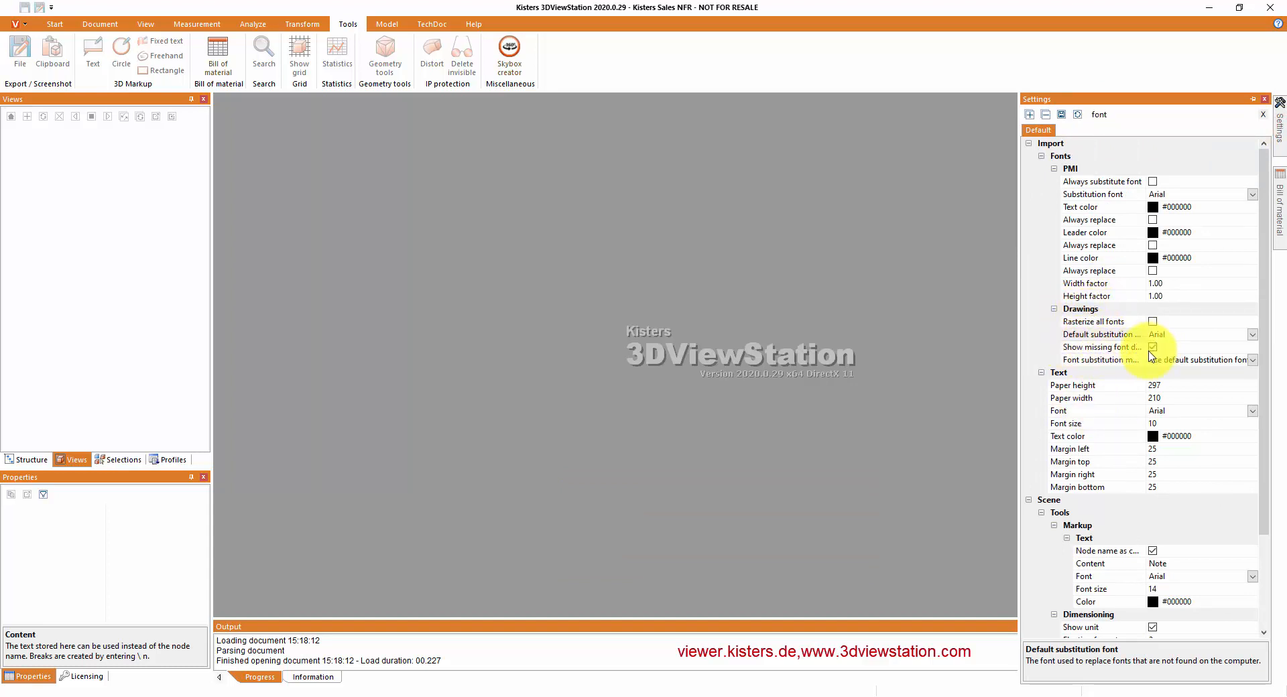
click(1251, 334)
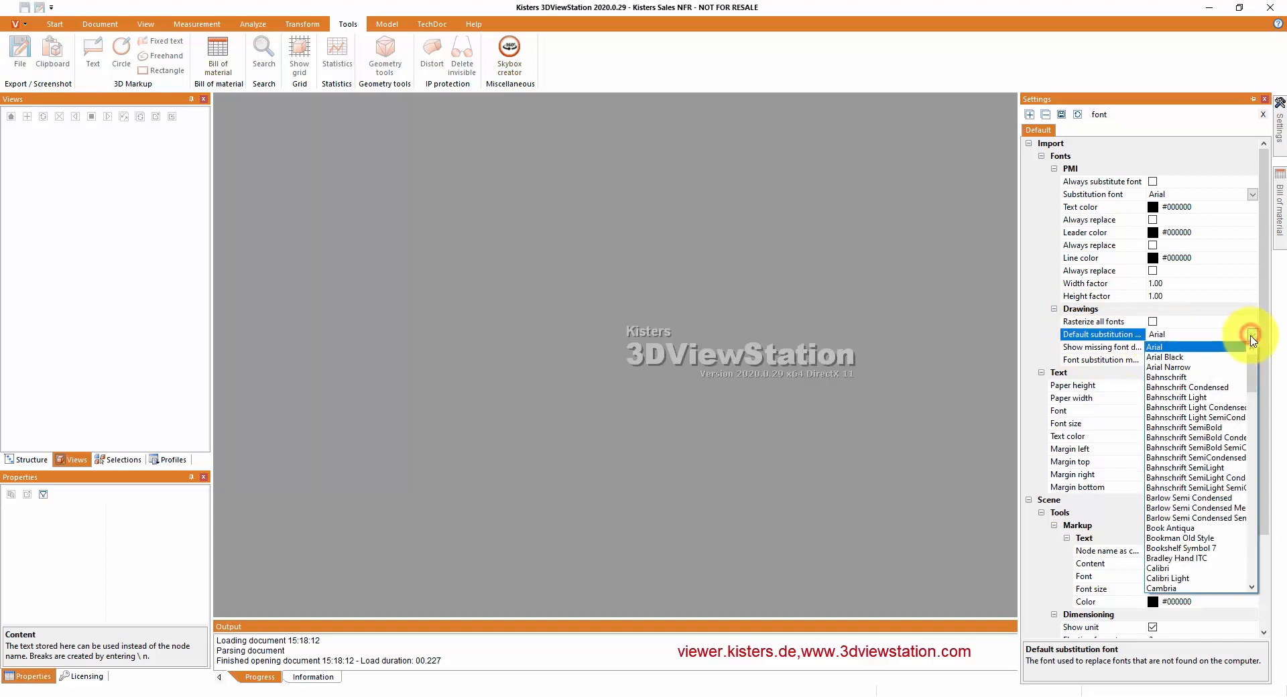
click(886, 336)
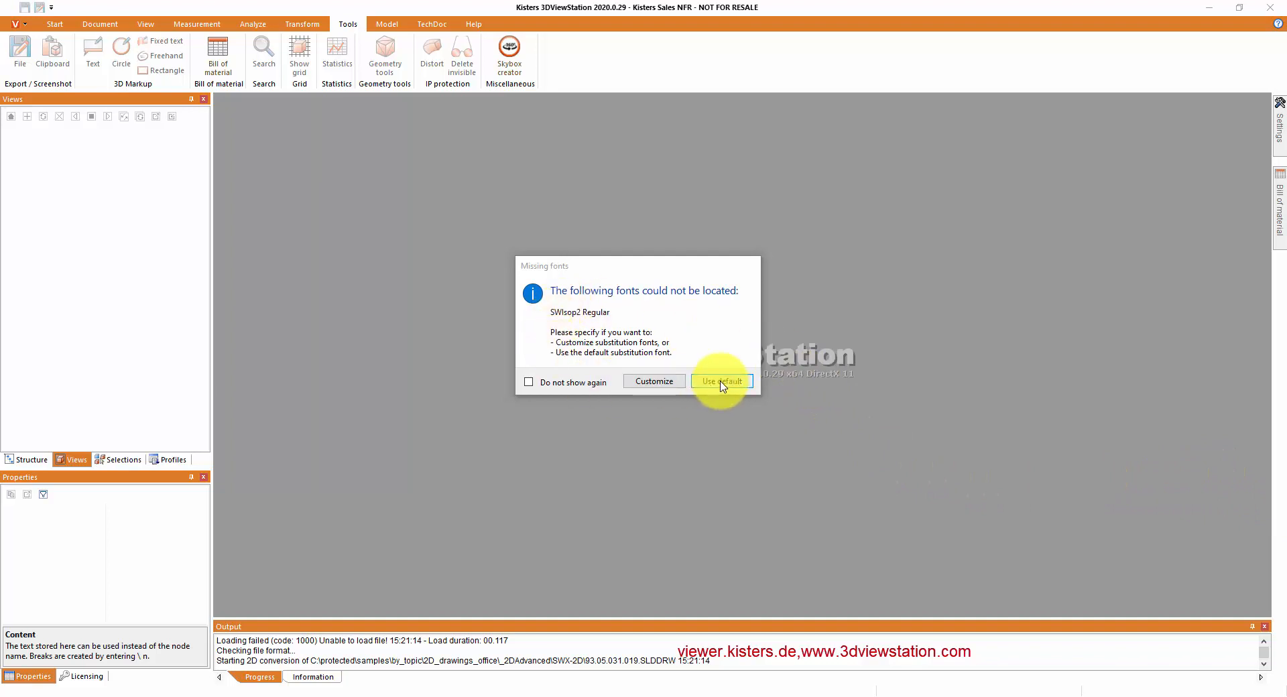
Step: Choose to customize the missing font's substitution, inspect the replacement path for SWIsop2 Regular in FontSubstitution.csv, and close the file
click(645, 382)
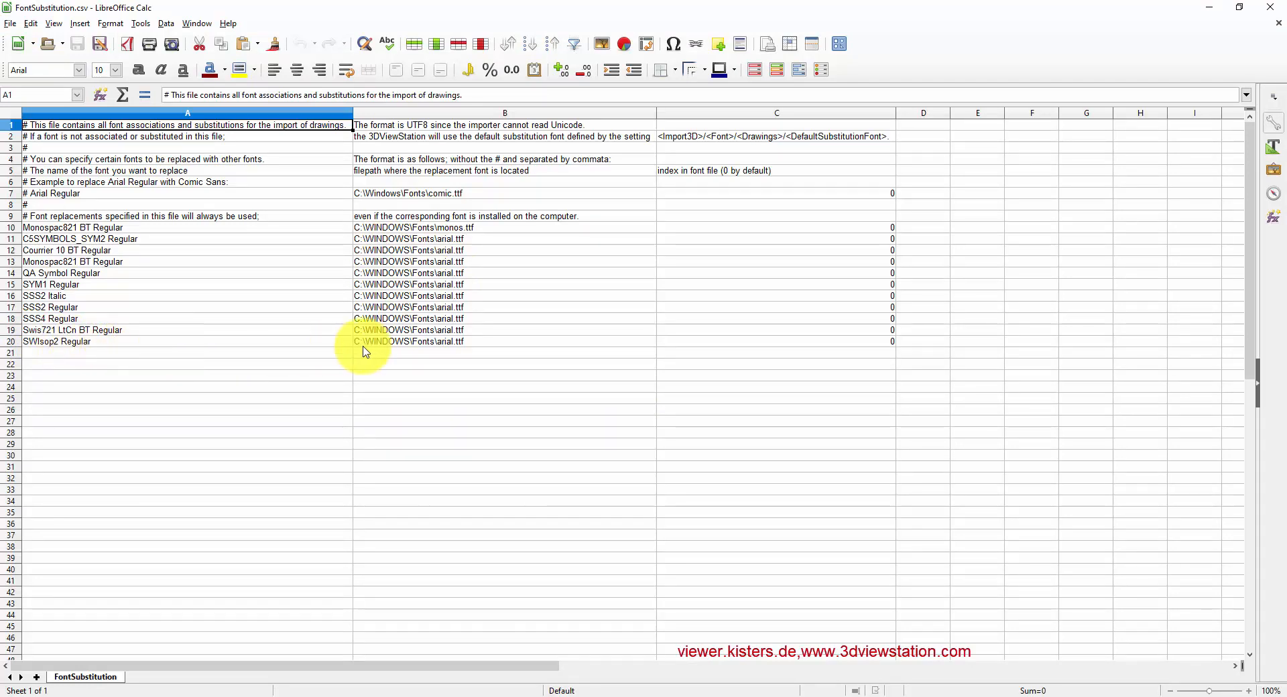
click(446, 347)
click(254, 95)
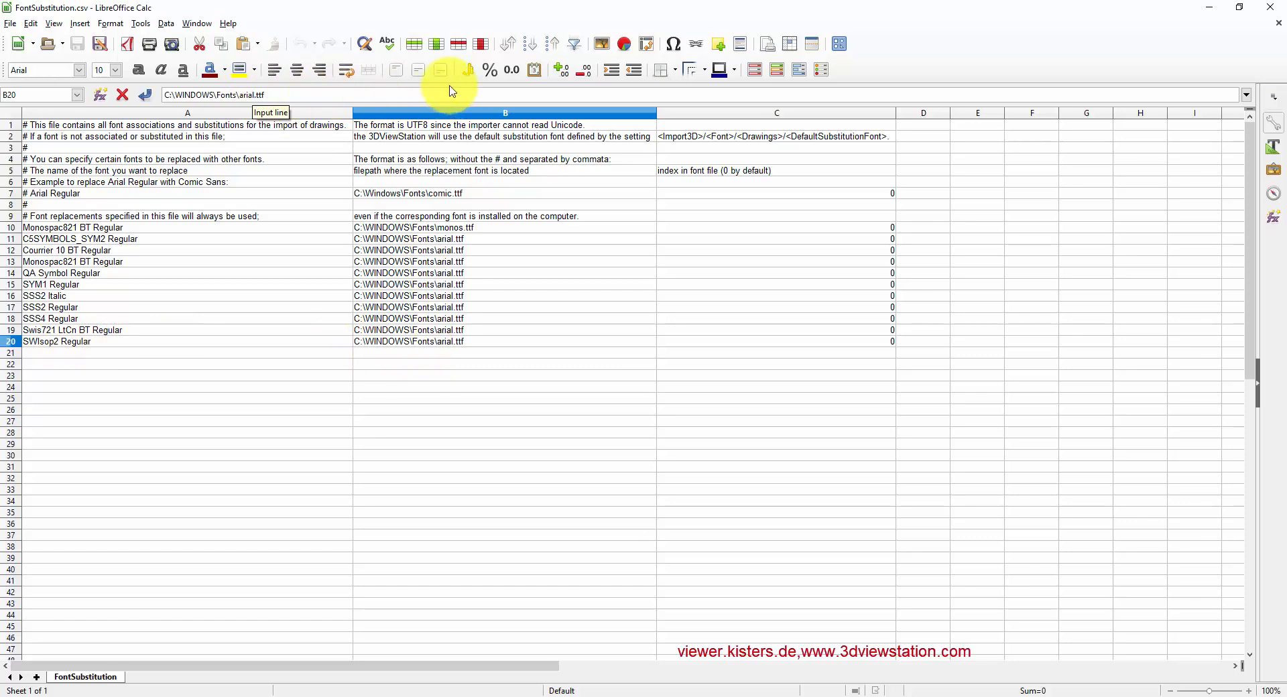
click(1274, 7)
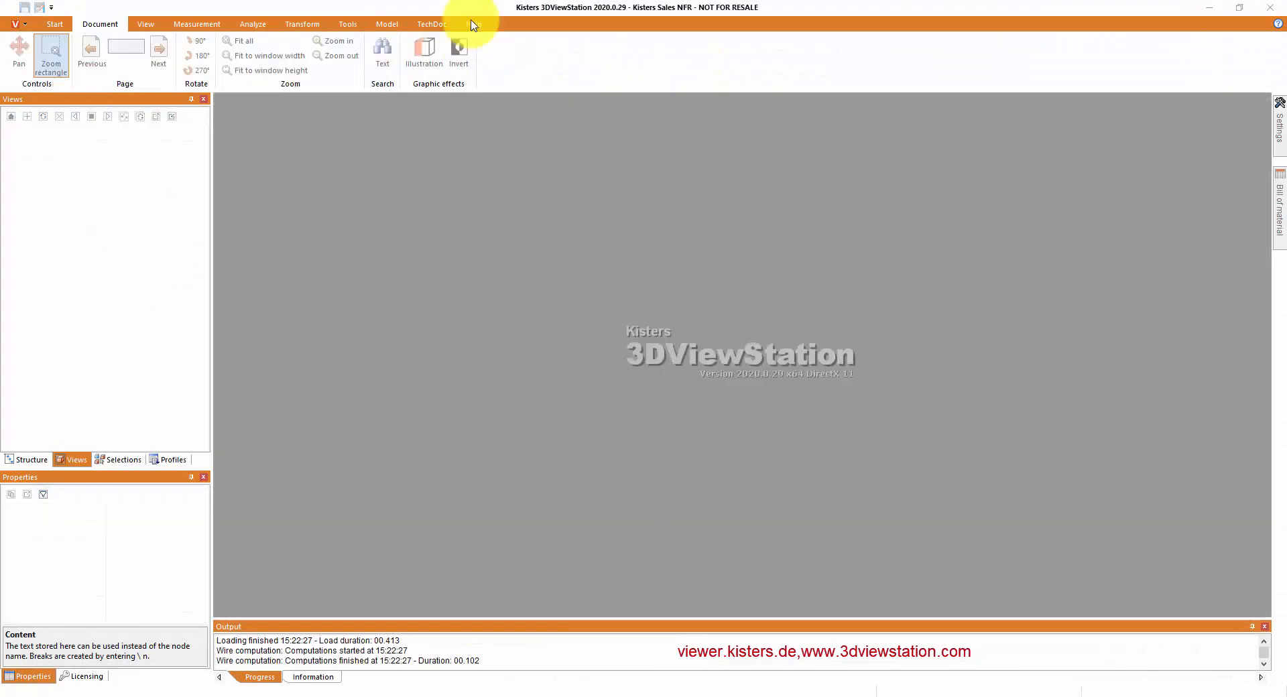
Step: Open the user folder, go to the Fonts folder under Resources, and open FontSubstitution.csv
click(474, 23)
click(238, 57)
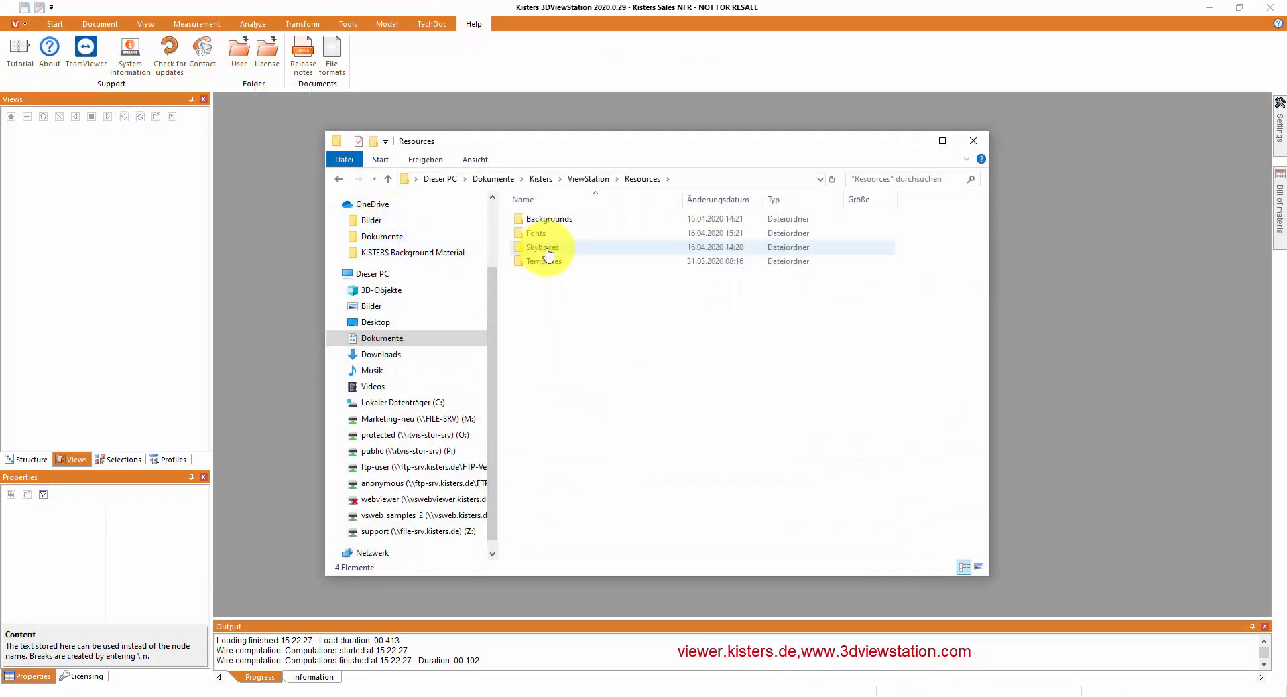
double_click(540, 232)
click(543, 219)
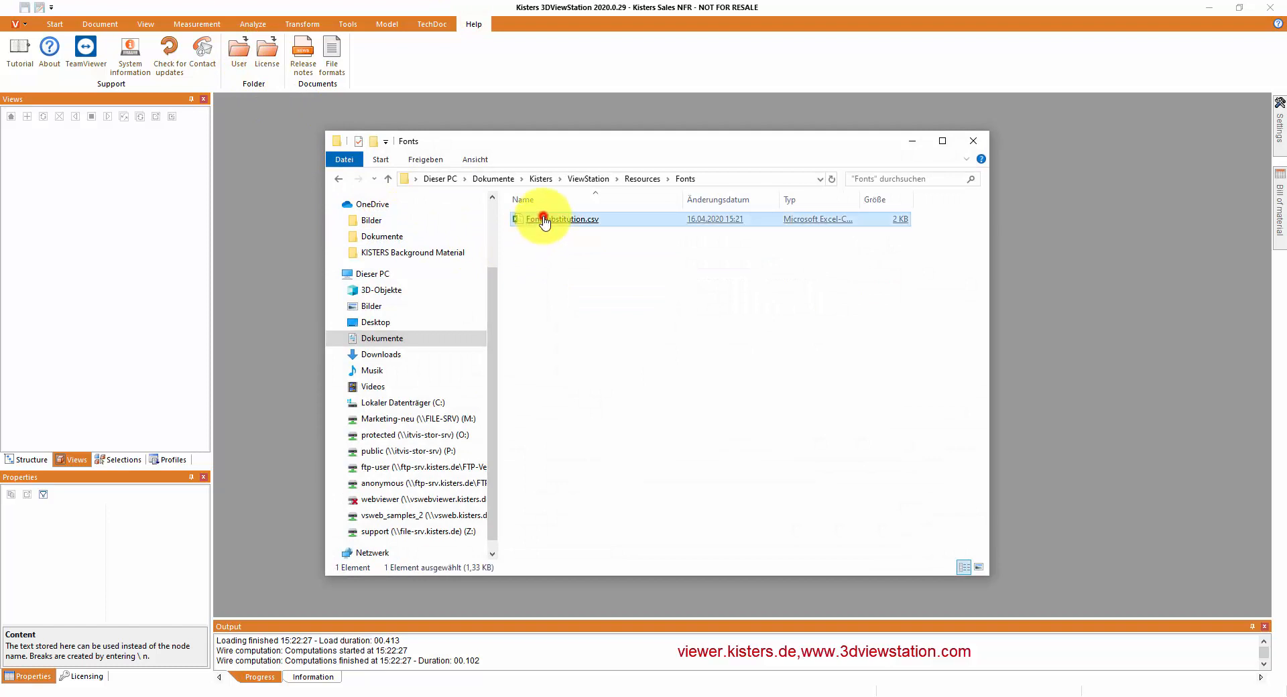
double_click(544, 222)
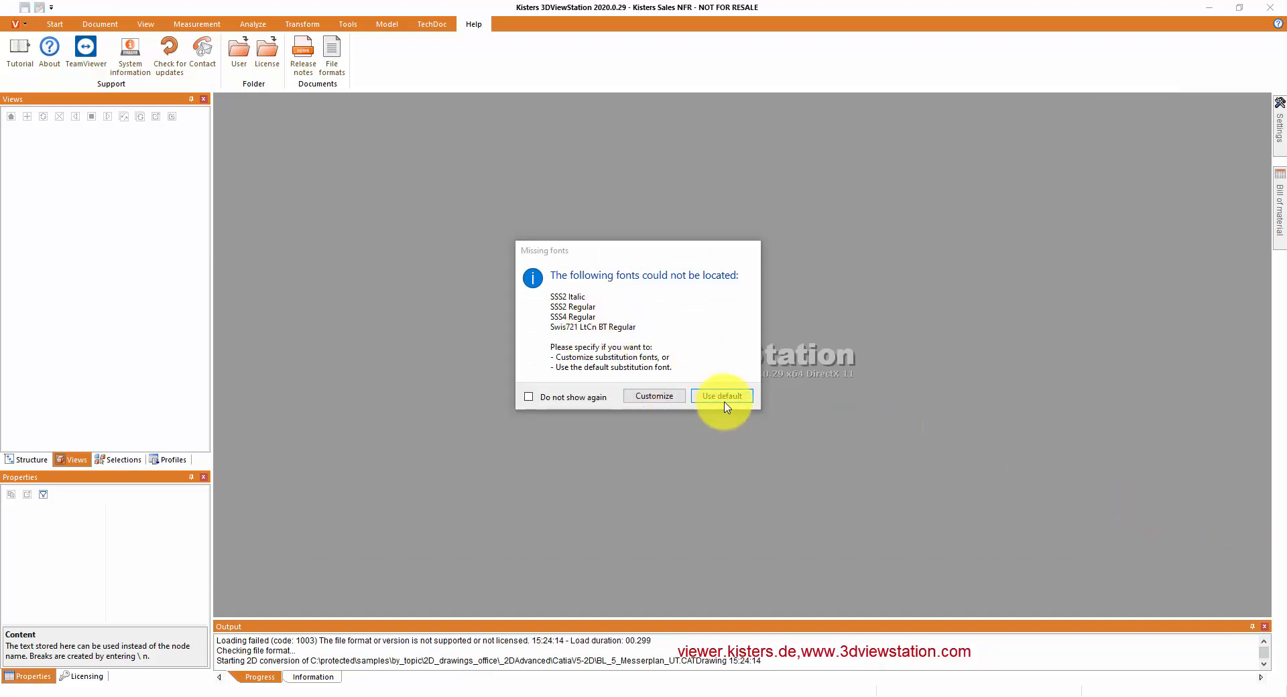
Step: Choose to customize the missing fonts and check the substitution rows for SSS2 Italic, SSS2 Regular, SSS4 Regular and Swis721 LtCn BT Regular
click(654, 396)
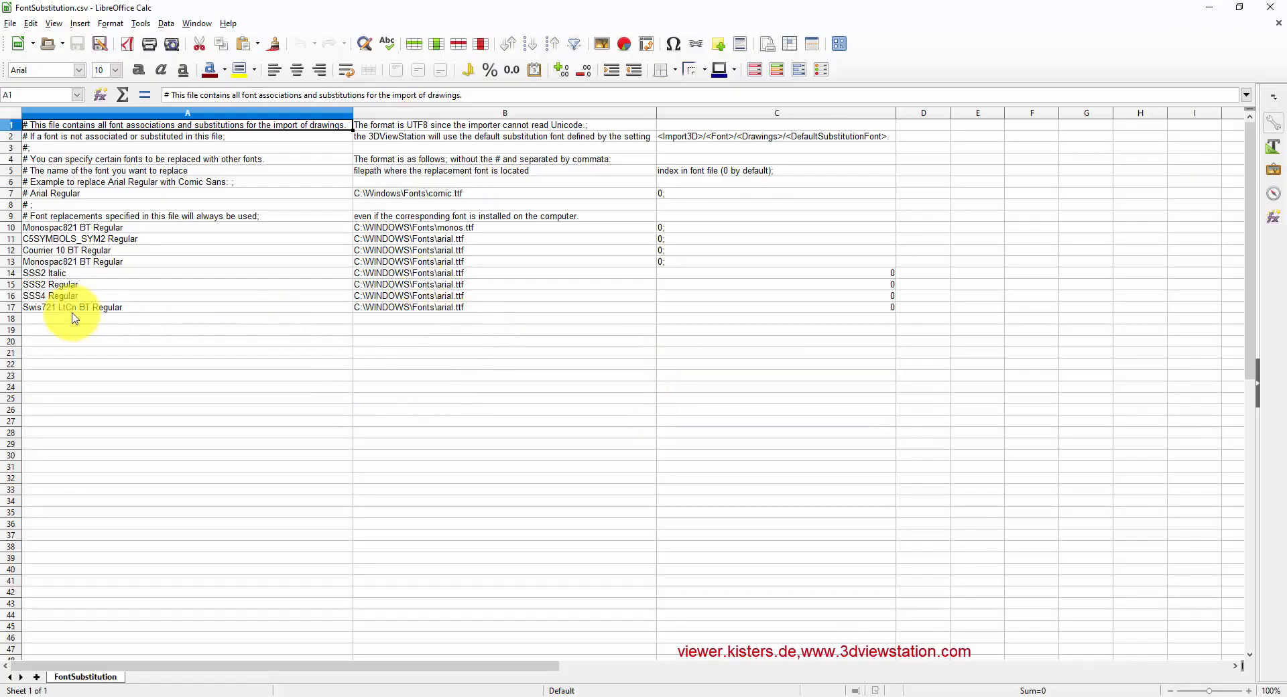
click(37, 277)
click(35, 284)
click(35, 295)
click(35, 307)
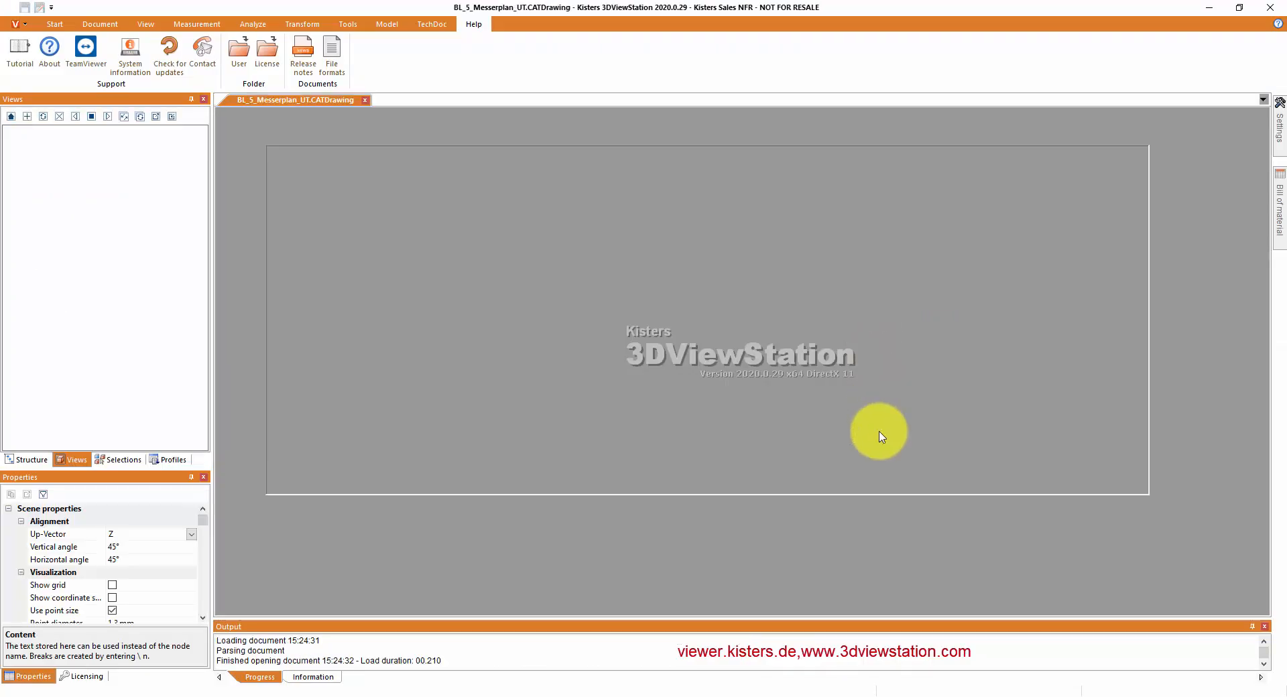